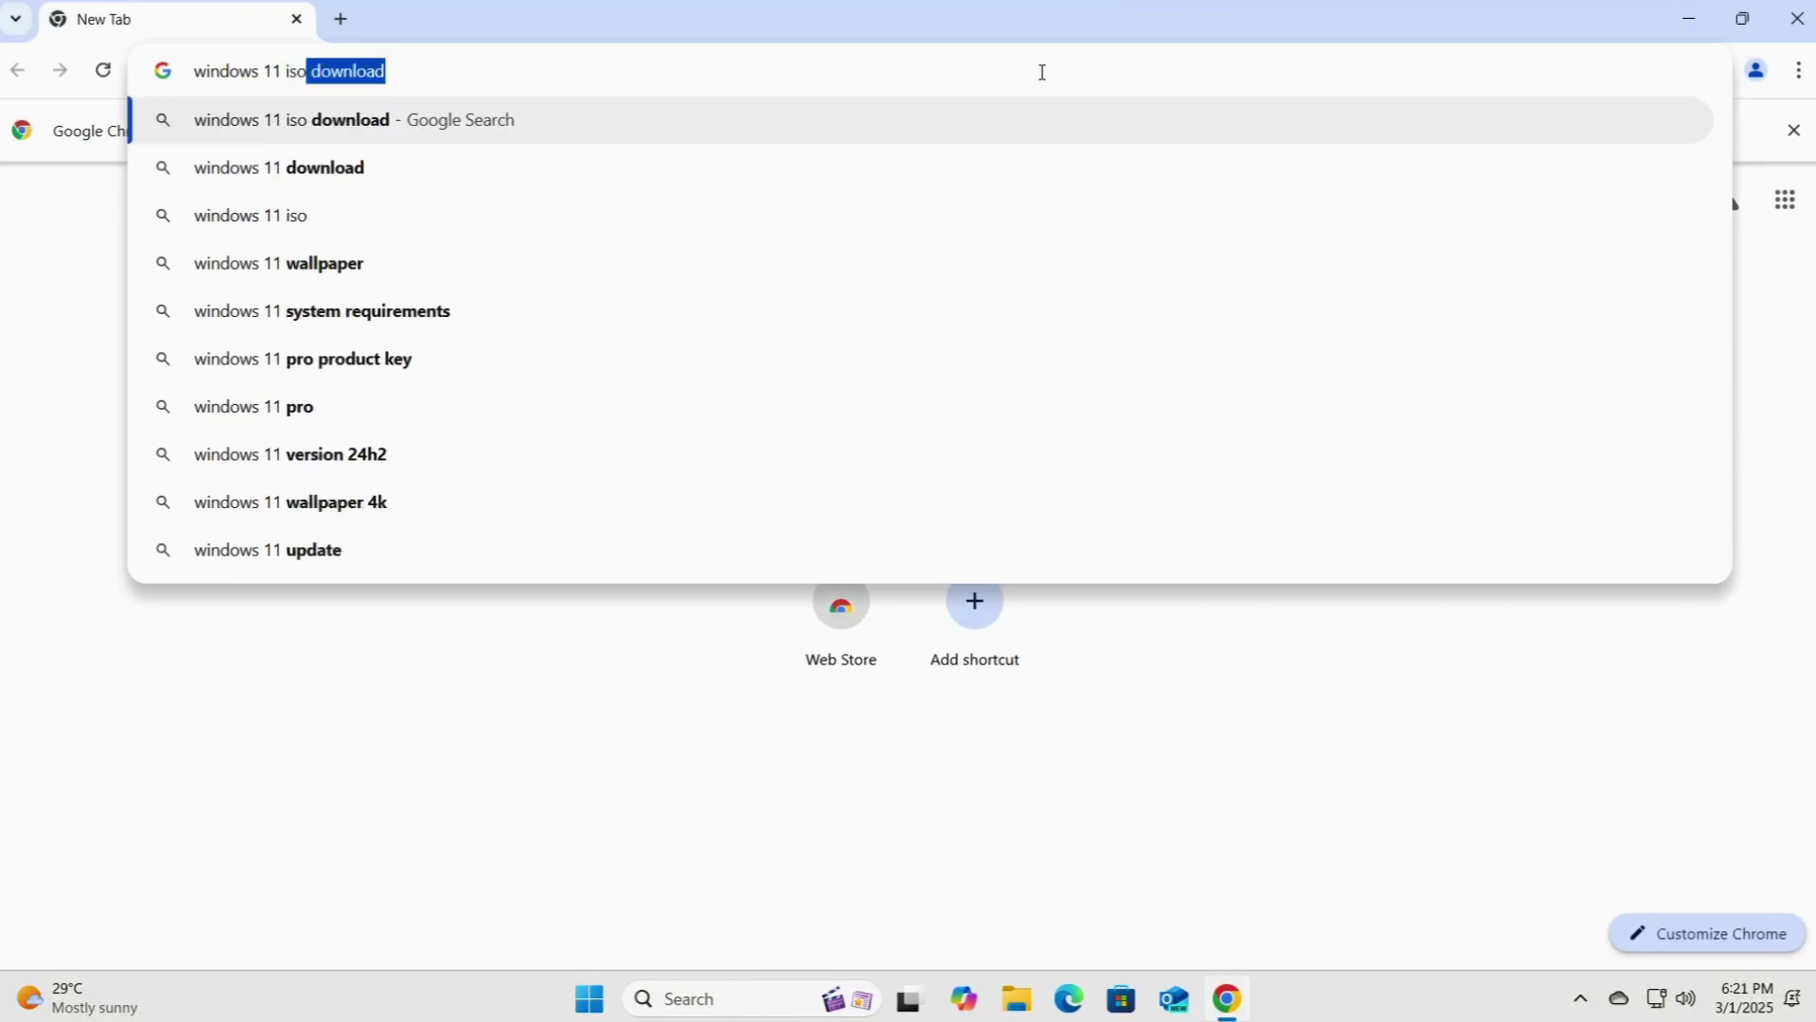
# - Search the web for "windows 11 iso download" and open Microsoft's Download Windows 11 page, dismissing the default-browser notice
pyautogui.press('Return')
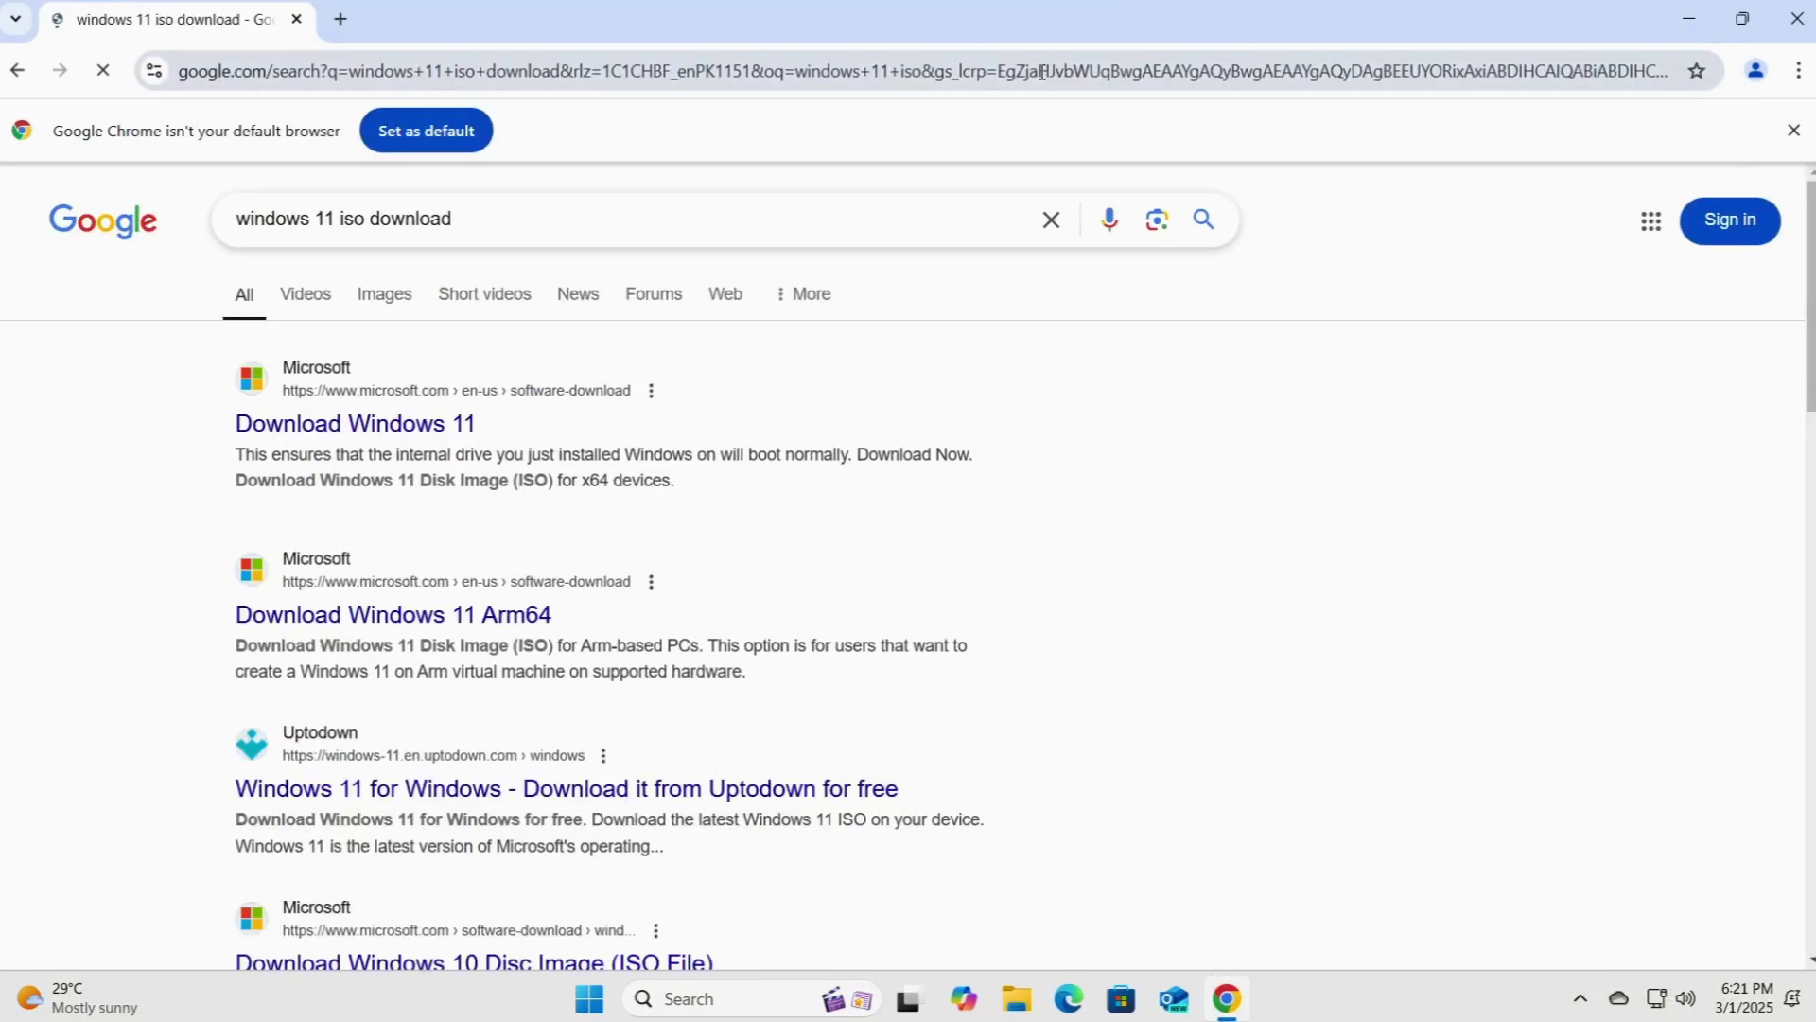
pyautogui.click(369, 438)
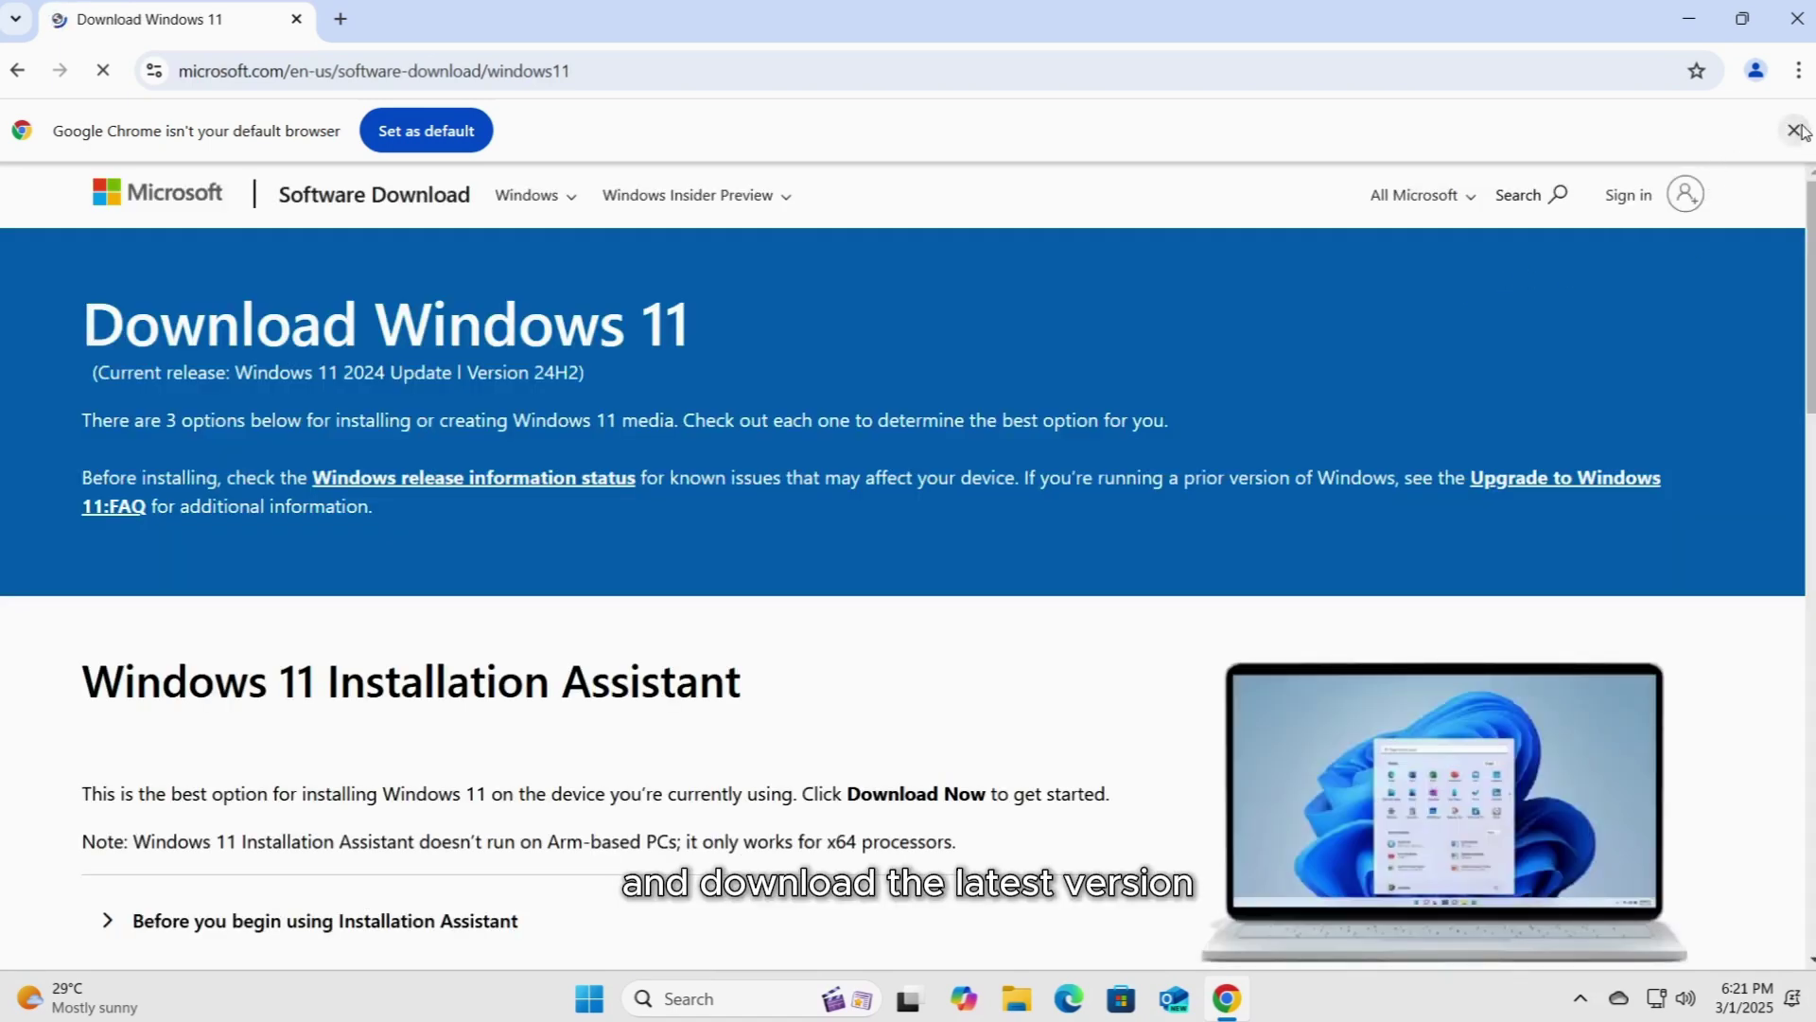
pyautogui.click(1793, 130)
# - Request the Windows 11 (multi-edition ISO for x64 devices) download in the disk image section
pyautogui.moveTo(1812, 279); pyautogui.dragTo(1812, 651)
pyautogui.click(388, 400)
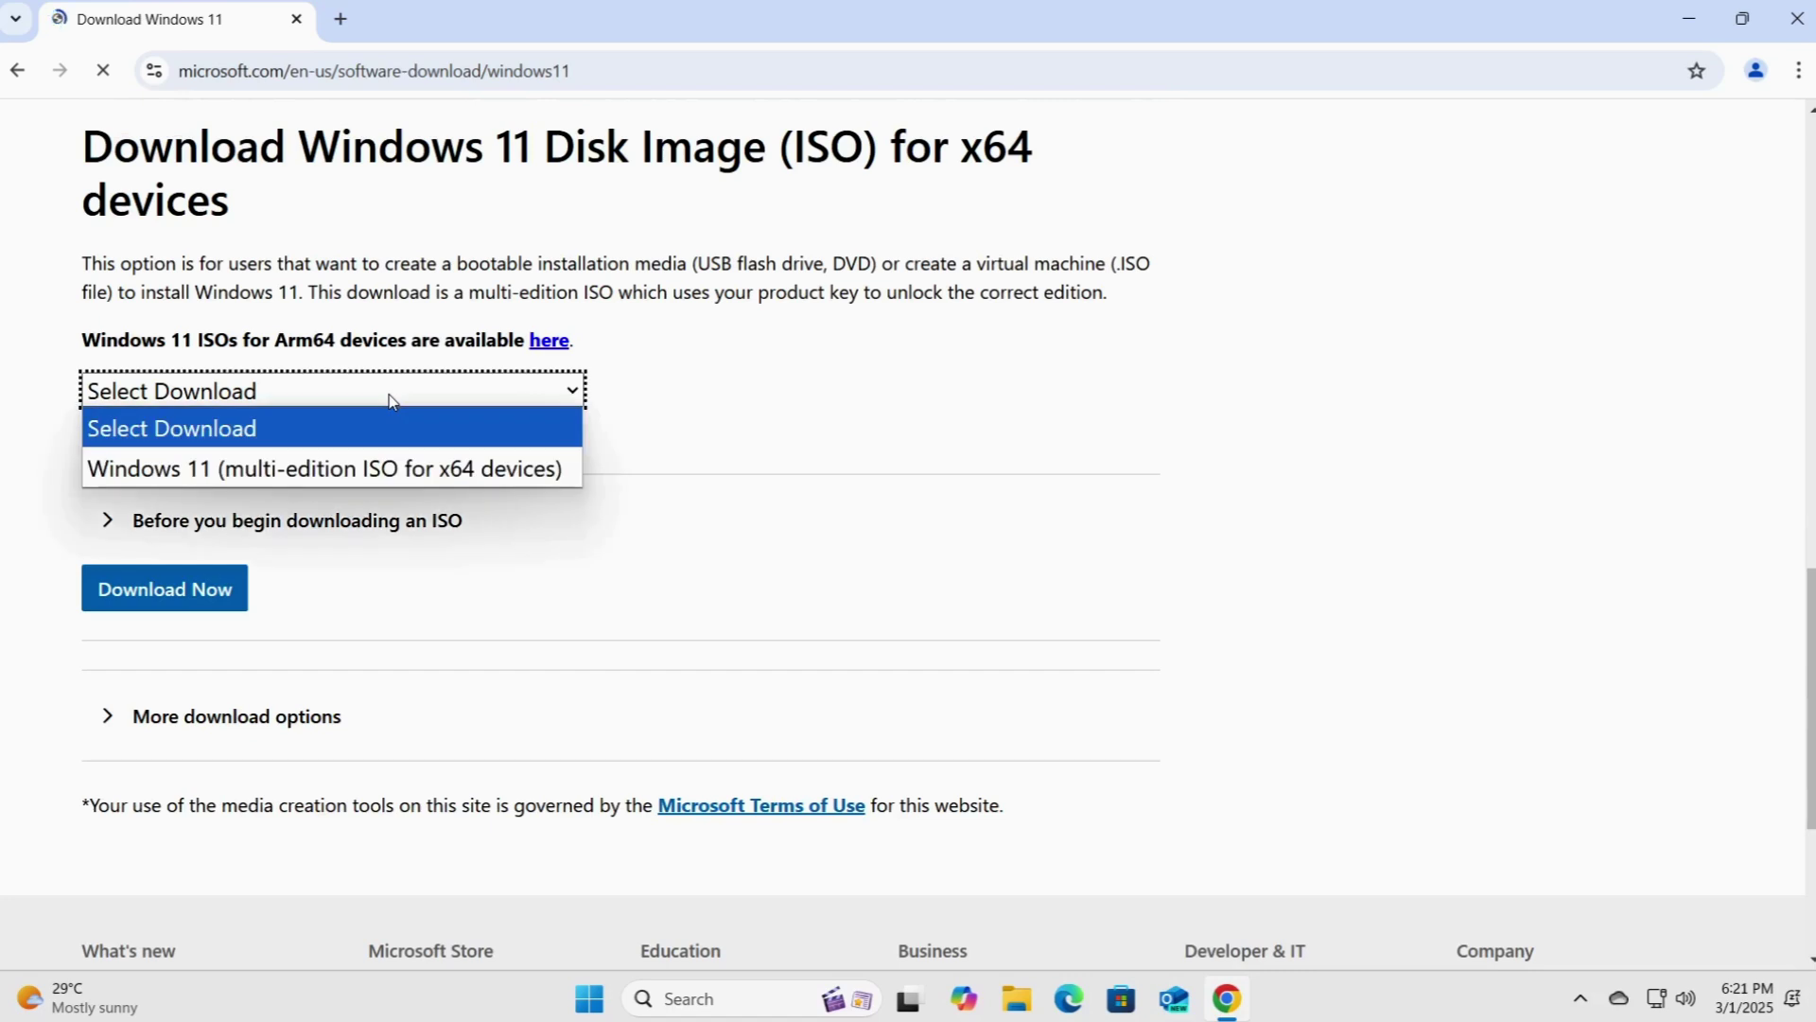
pyautogui.click(397, 467)
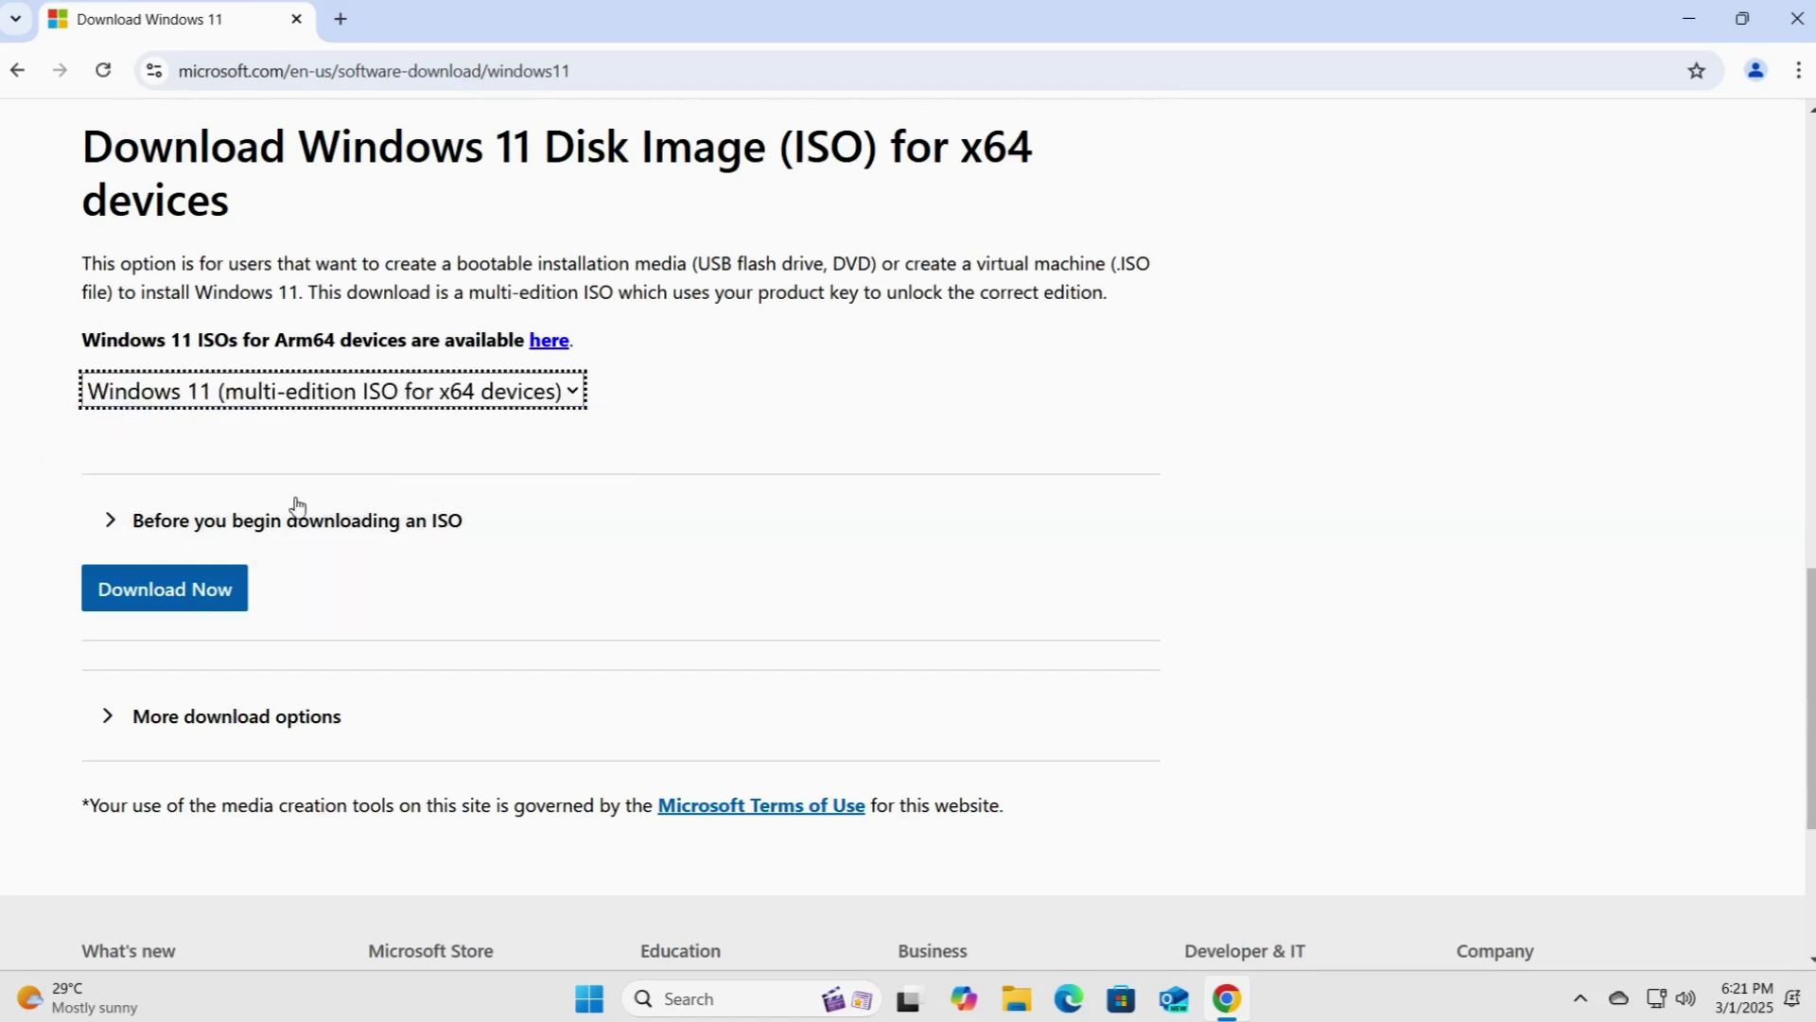
pyautogui.click(172, 585)
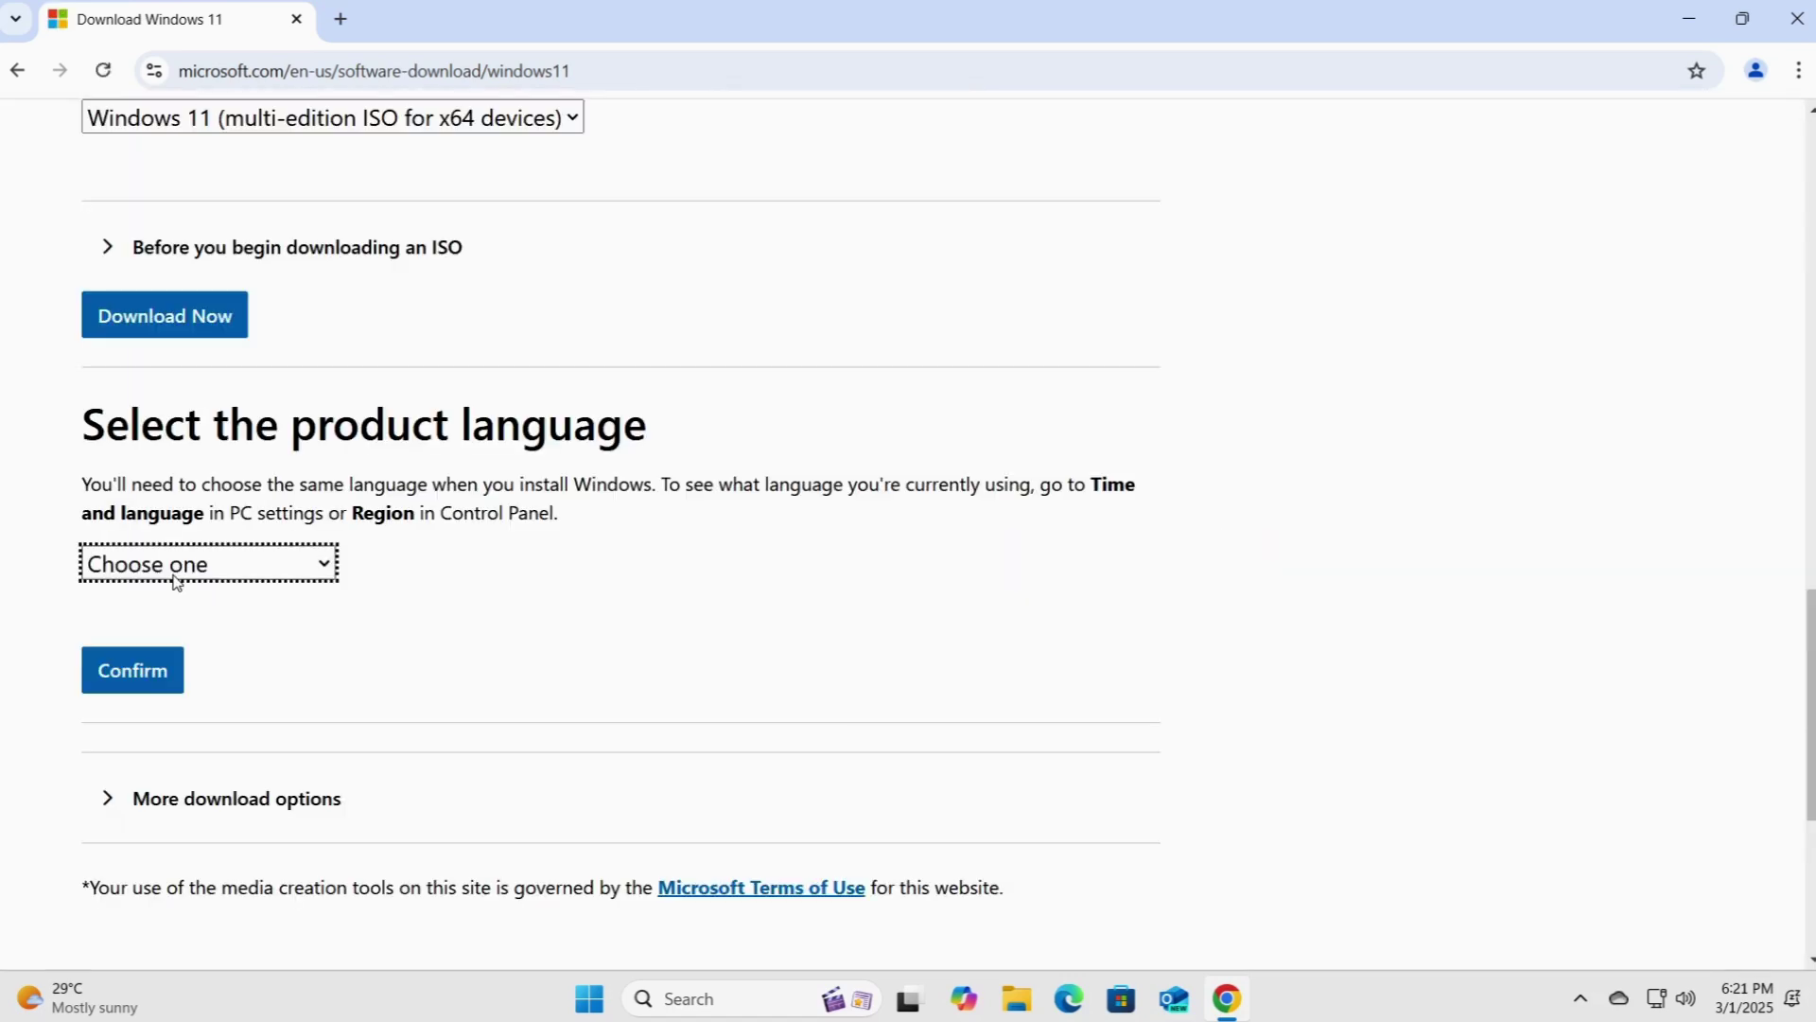
# - Confirm English (United States) as the product language and start the 64-bit ISO download
pyautogui.click(175, 582)
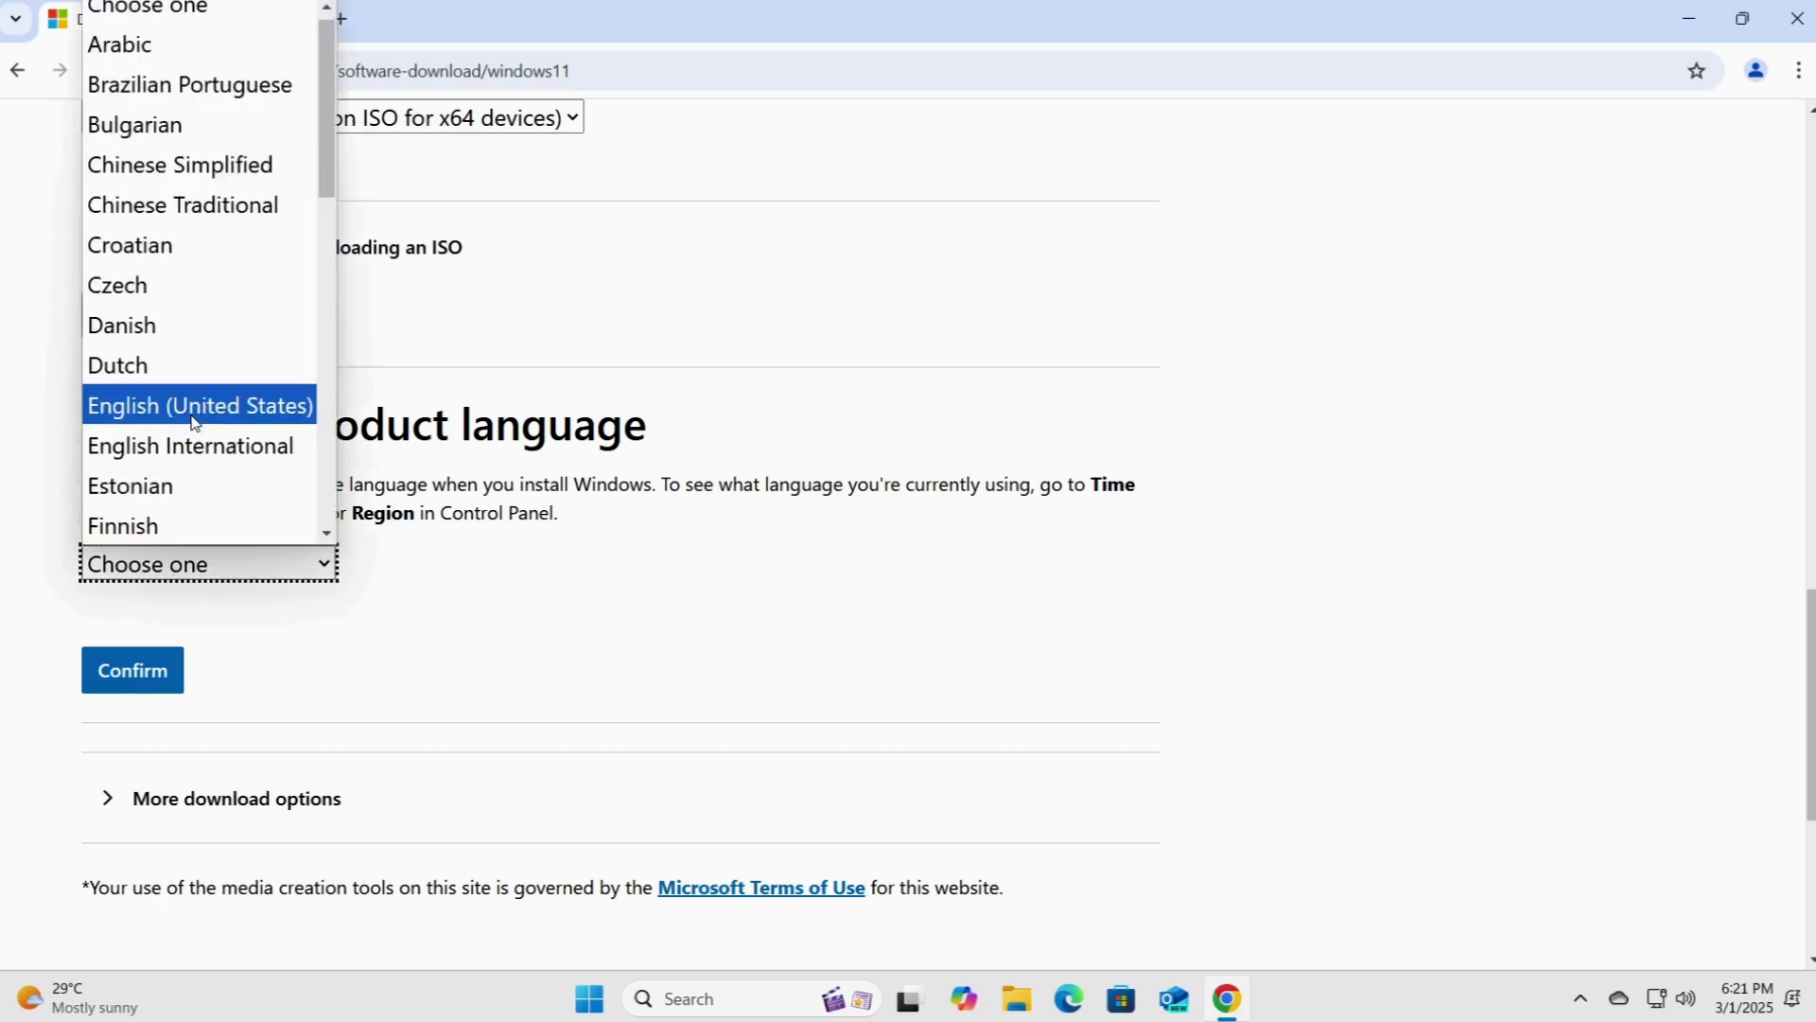
pyautogui.click(194, 405)
pyautogui.click(138, 671)
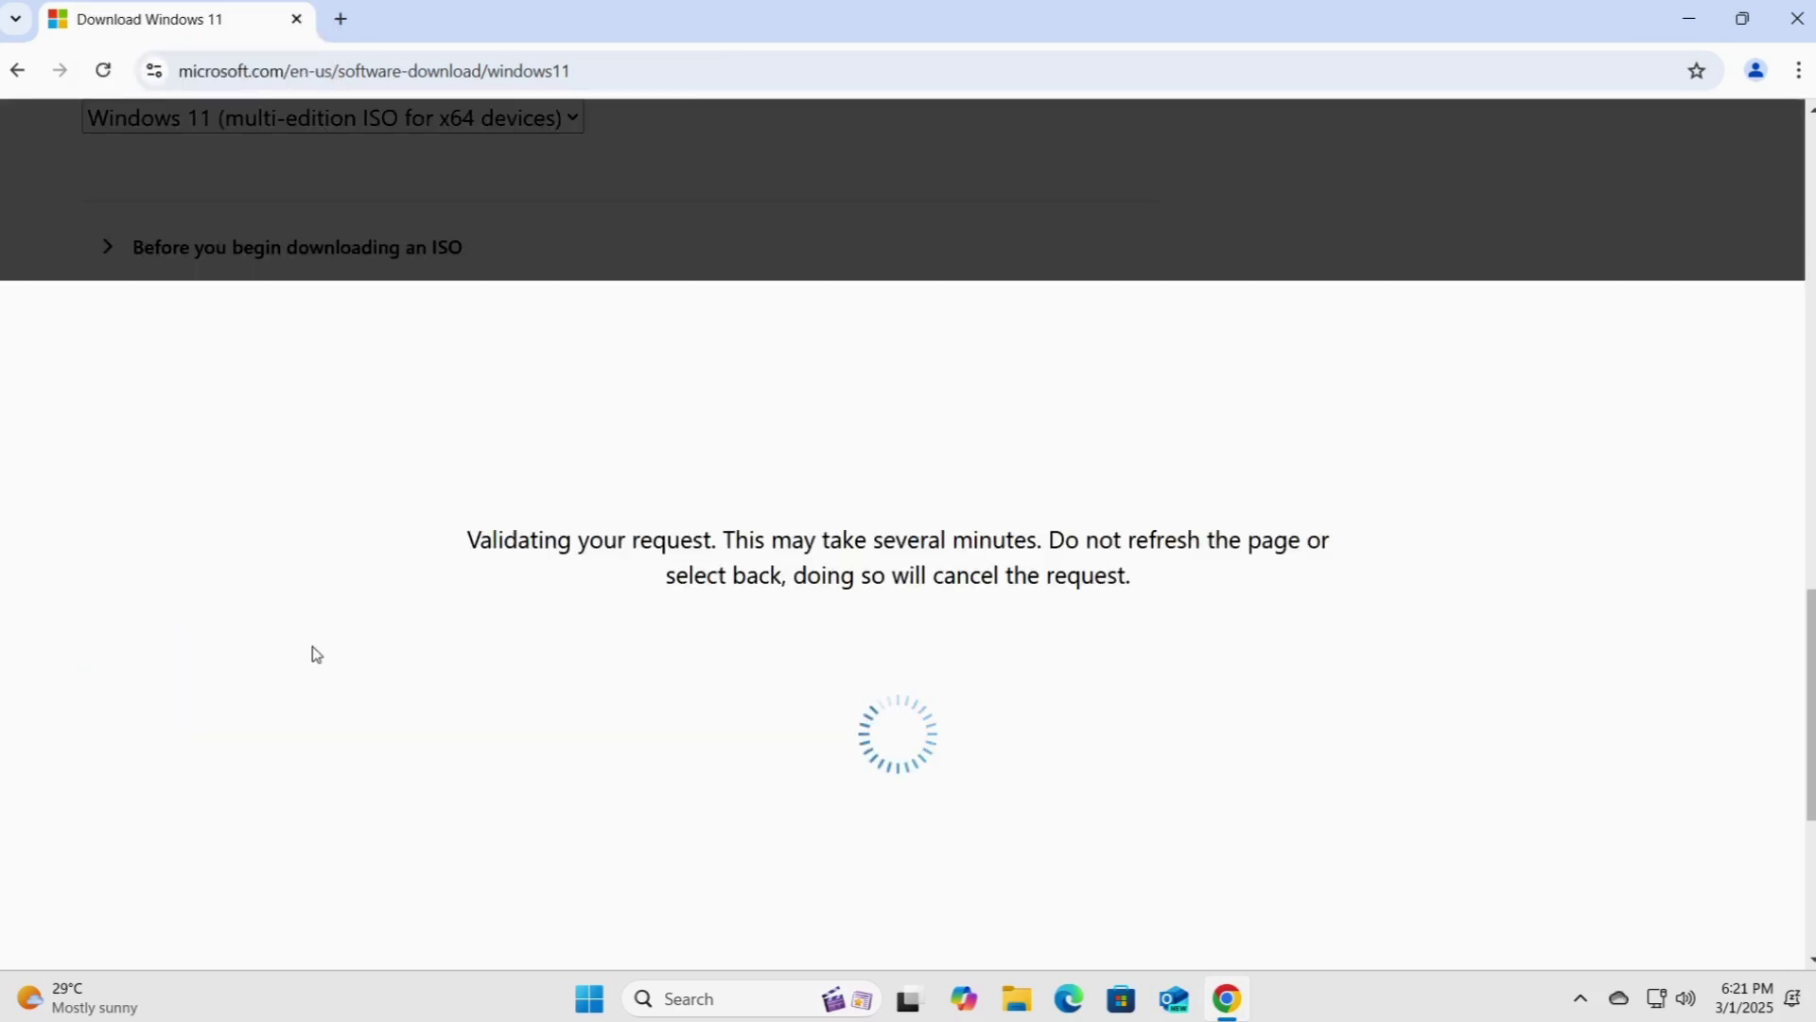
pyautogui.scroll(-2, 312, 649)
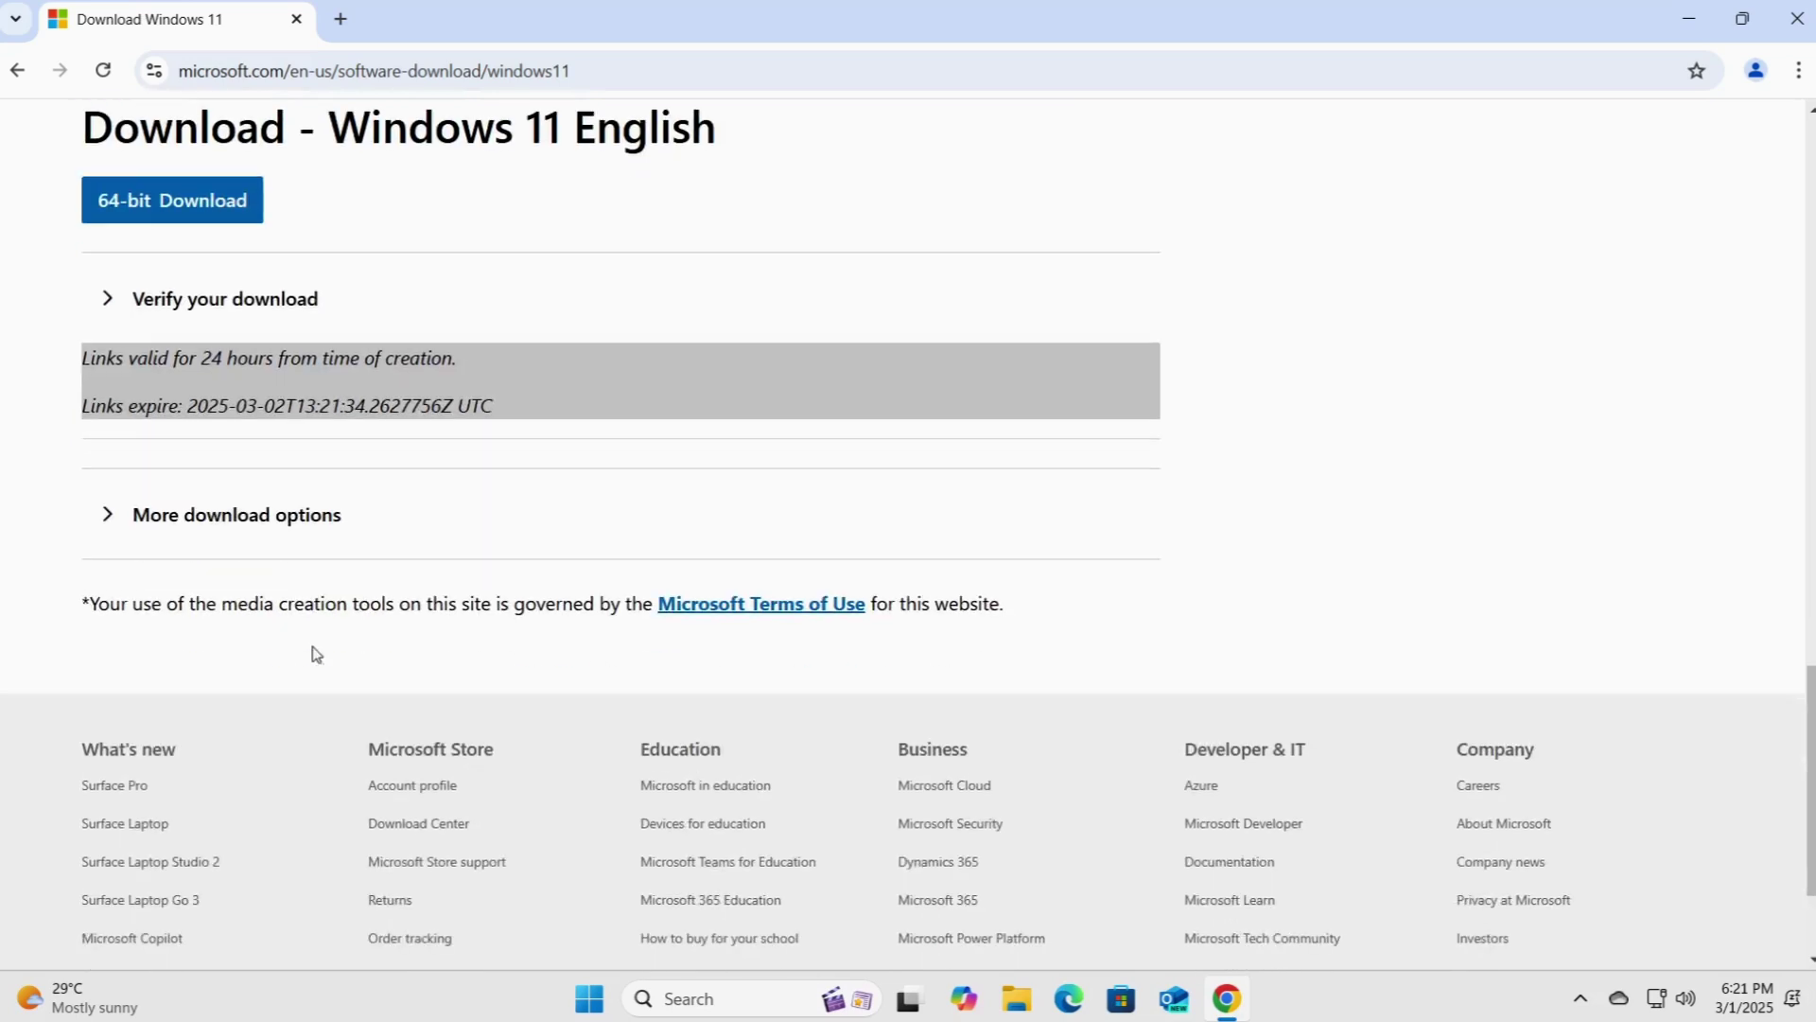
pyautogui.click(187, 216)
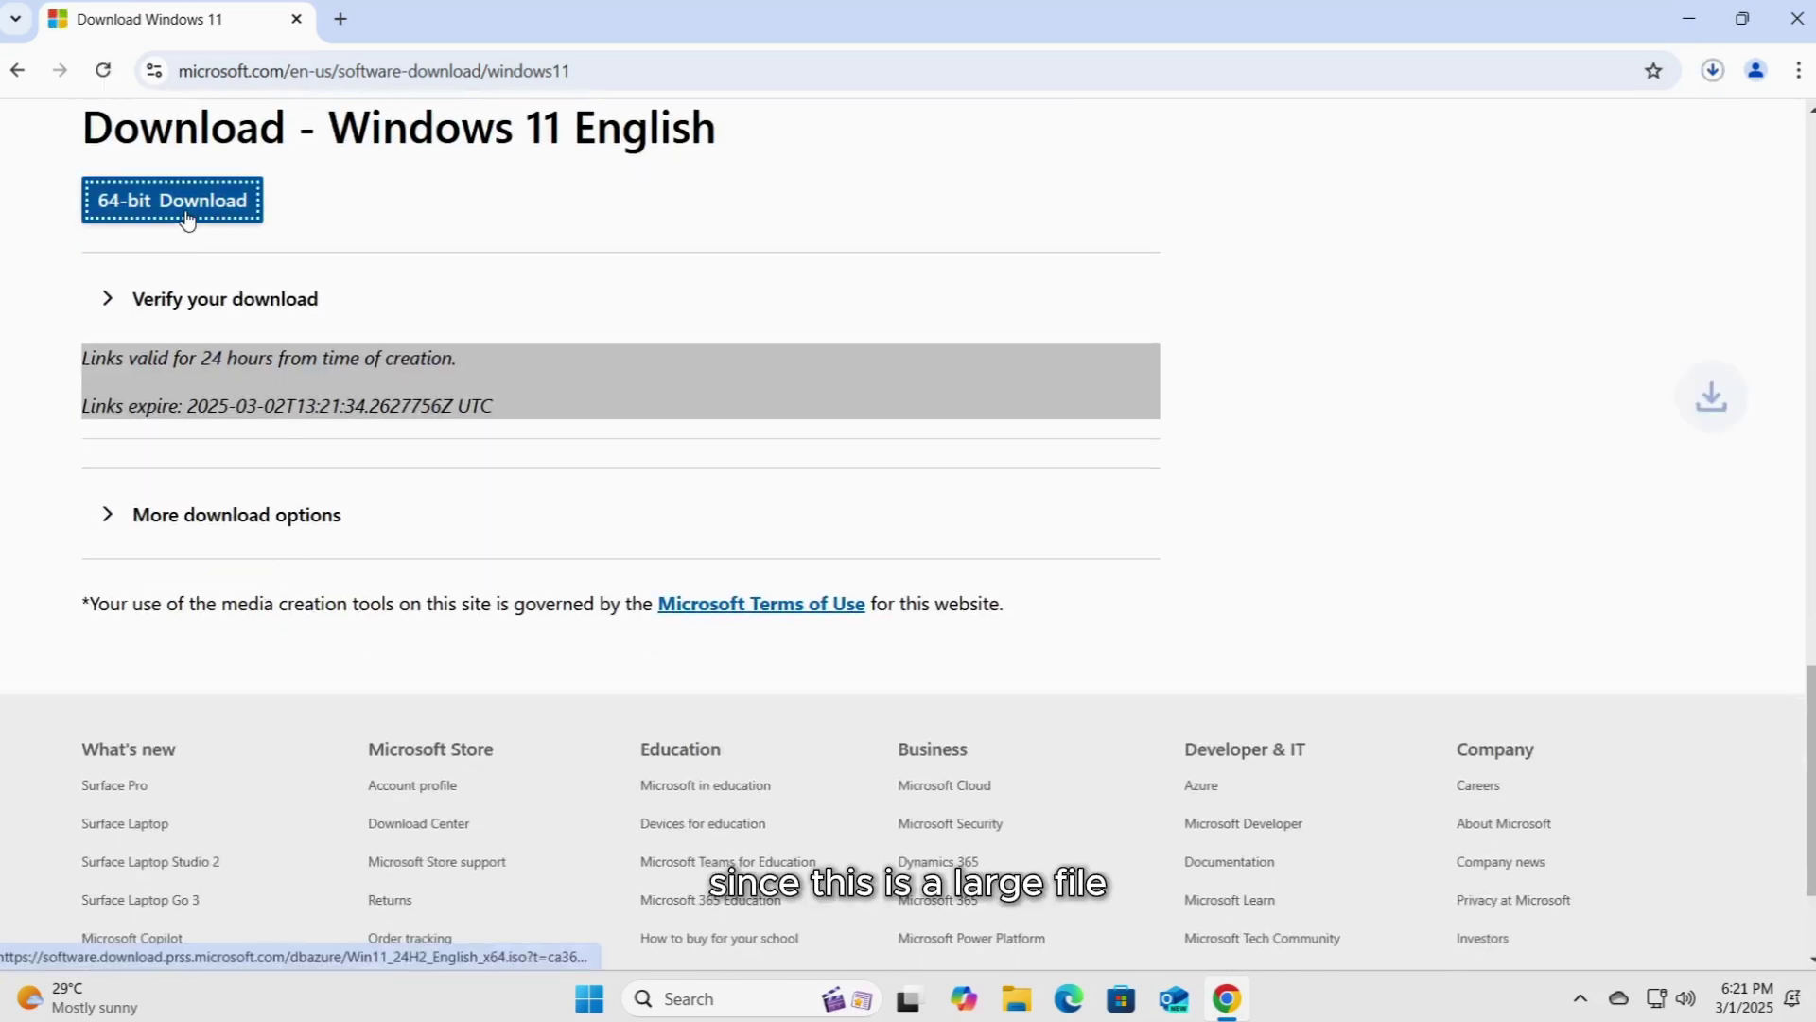
pyautogui.click(1723, 75)
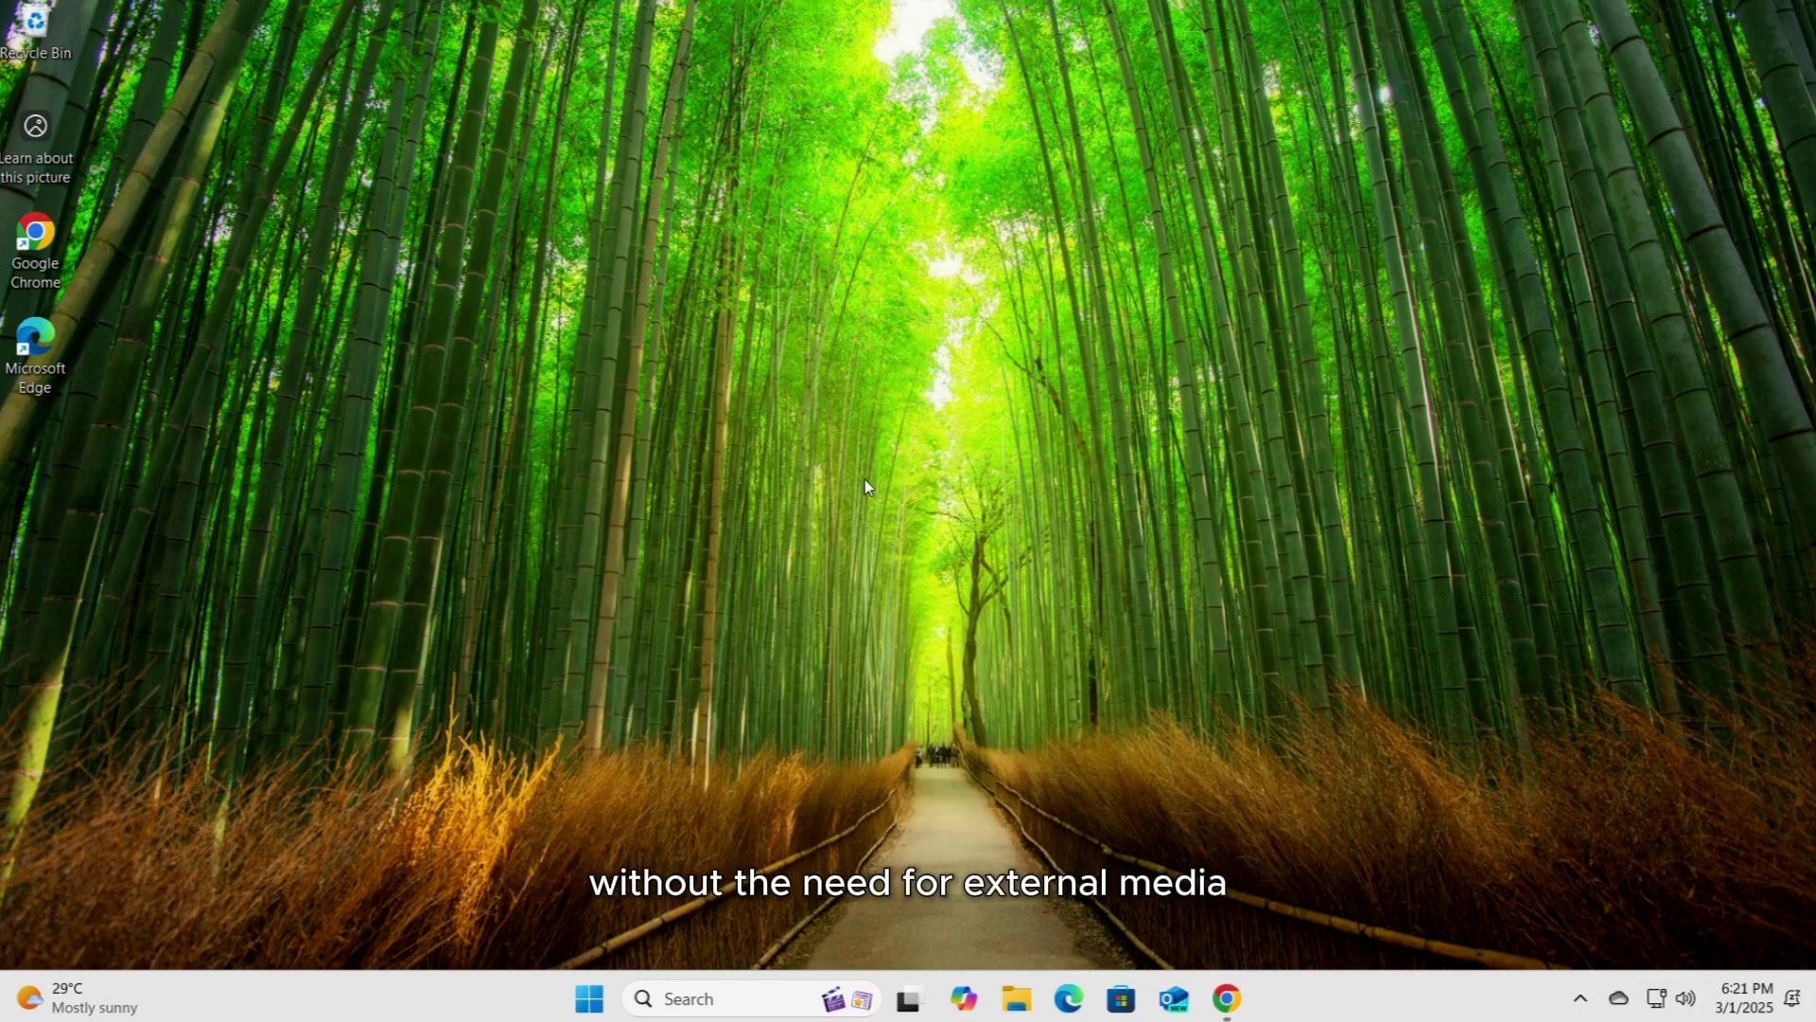
# - Open Disk Management and shrink the C: volume by 8000 MB
pyautogui.rightClick(588, 999)
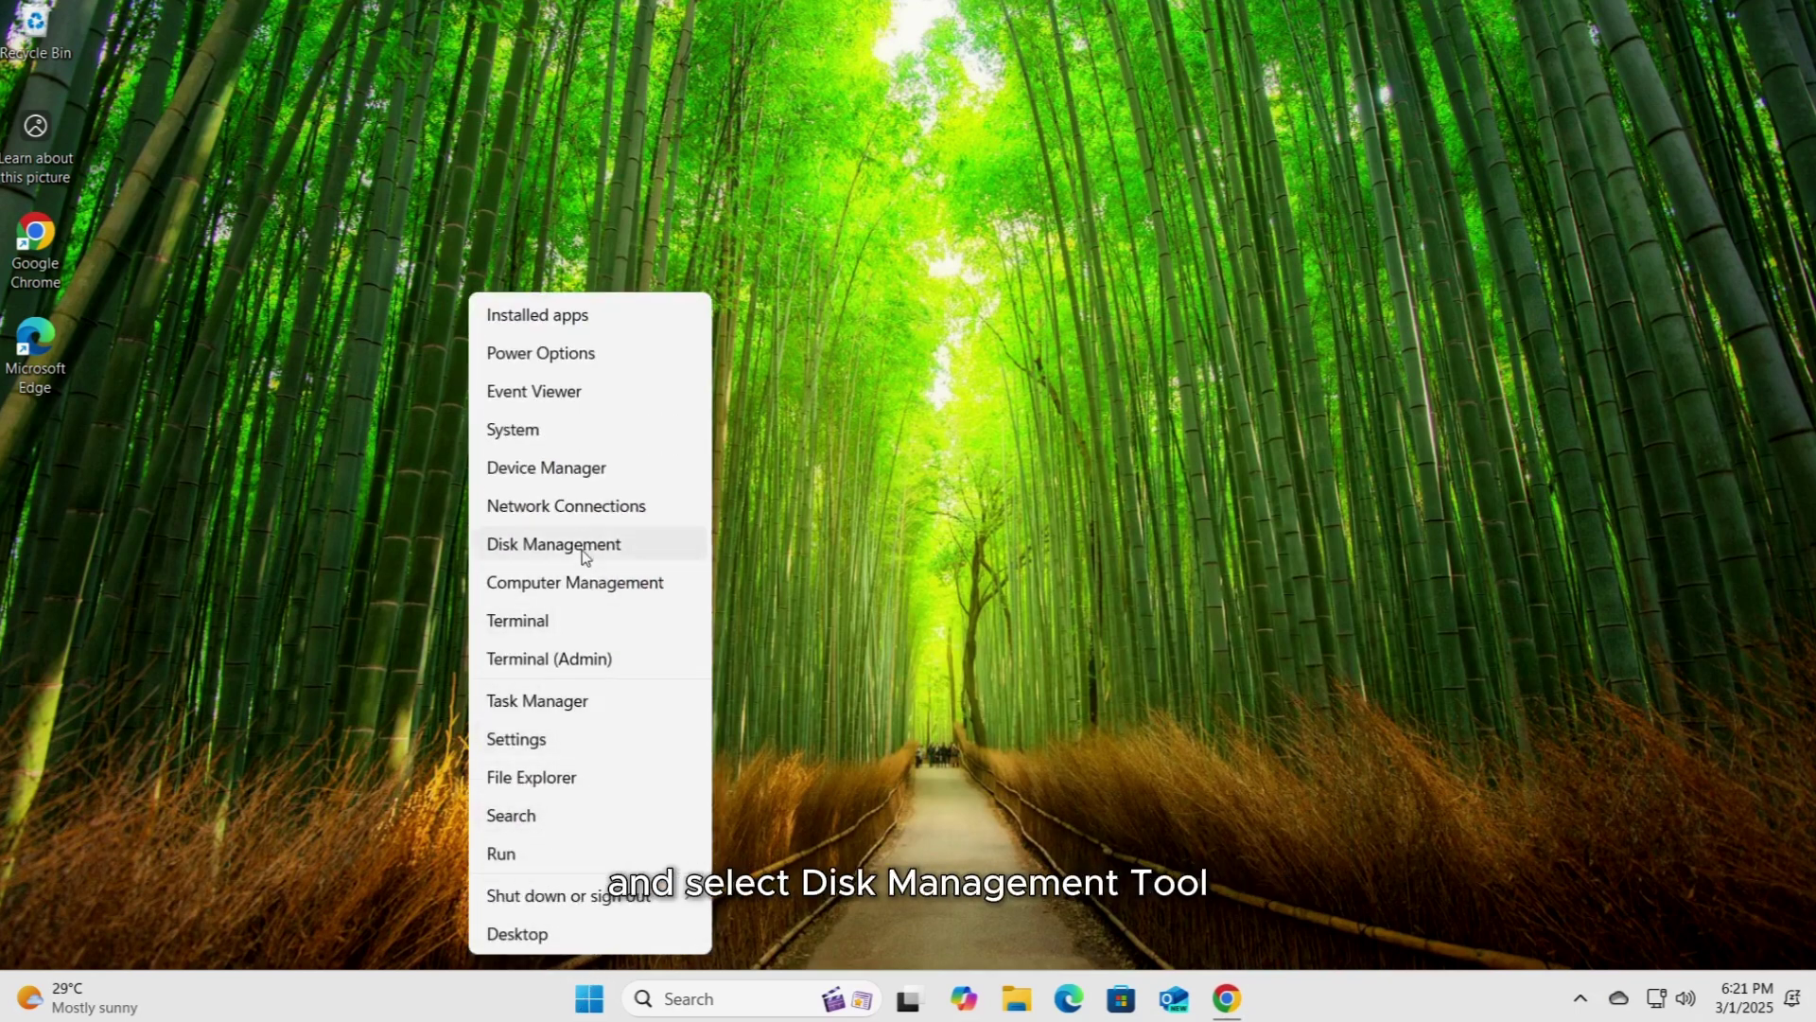
pyautogui.click(583, 541)
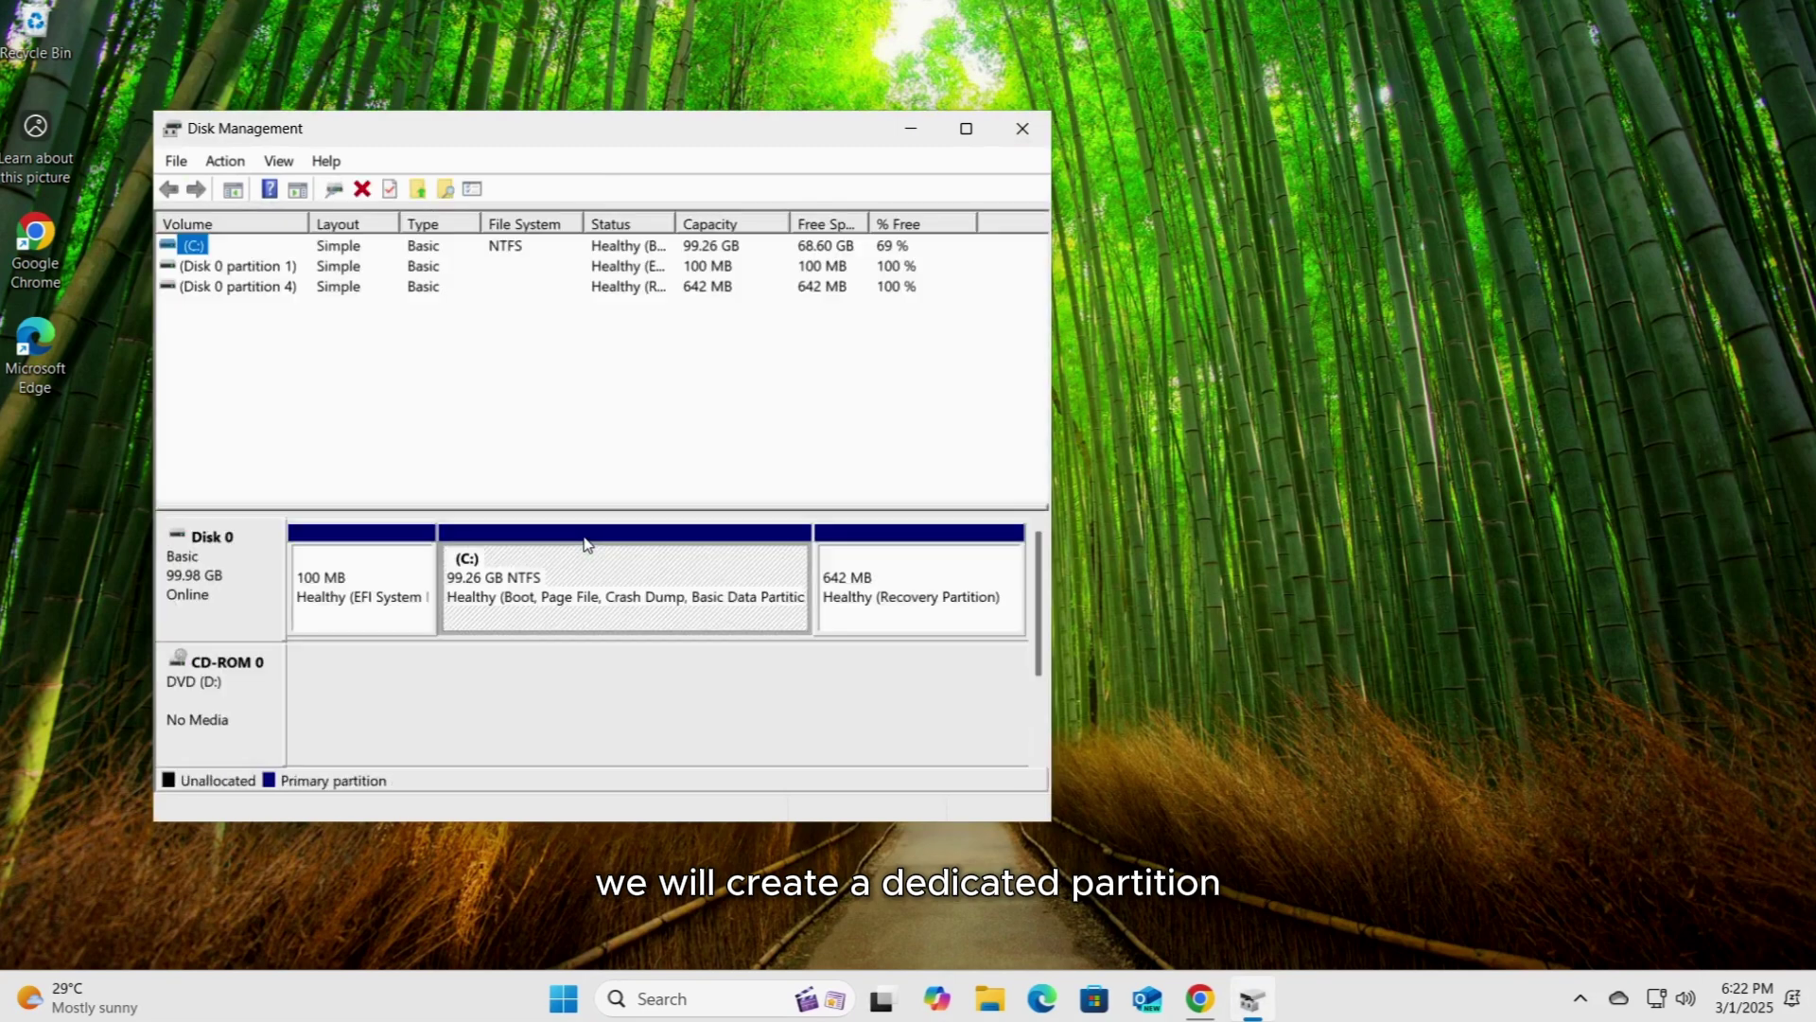
pyautogui.click(966, 128)
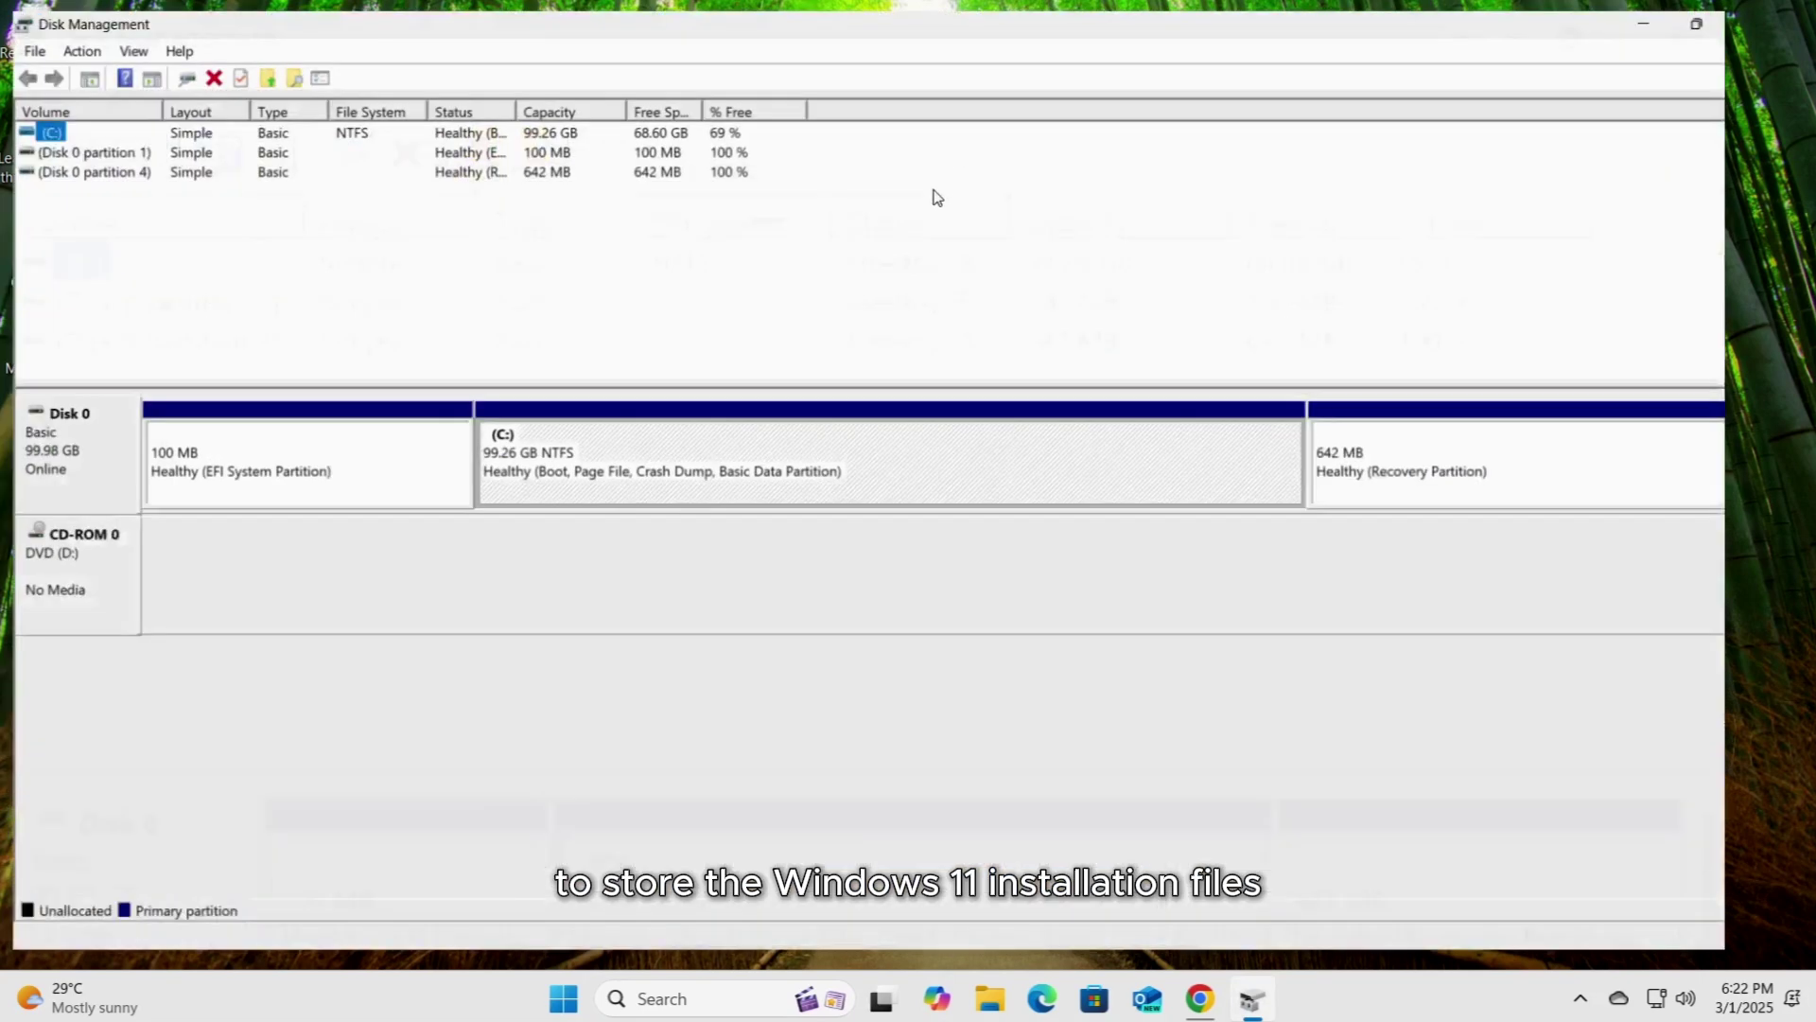
pyautogui.rightClick(551, 466)
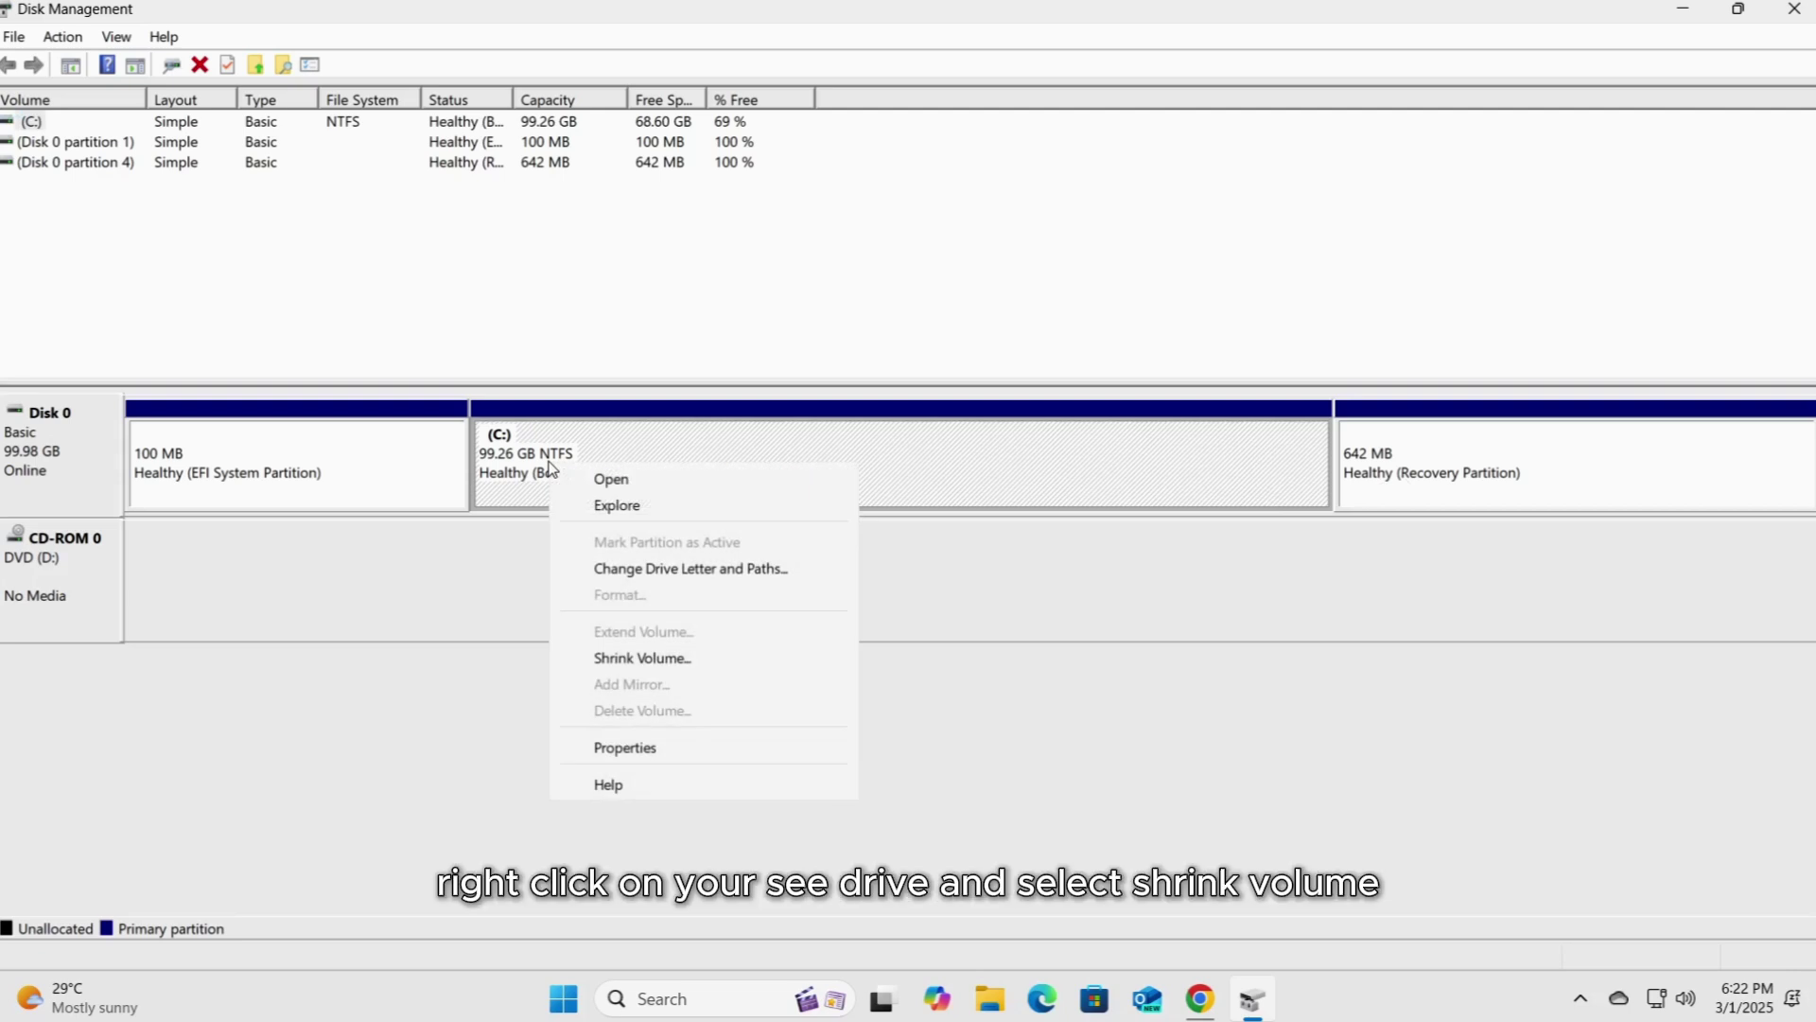
pyautogui.click(615, 659)
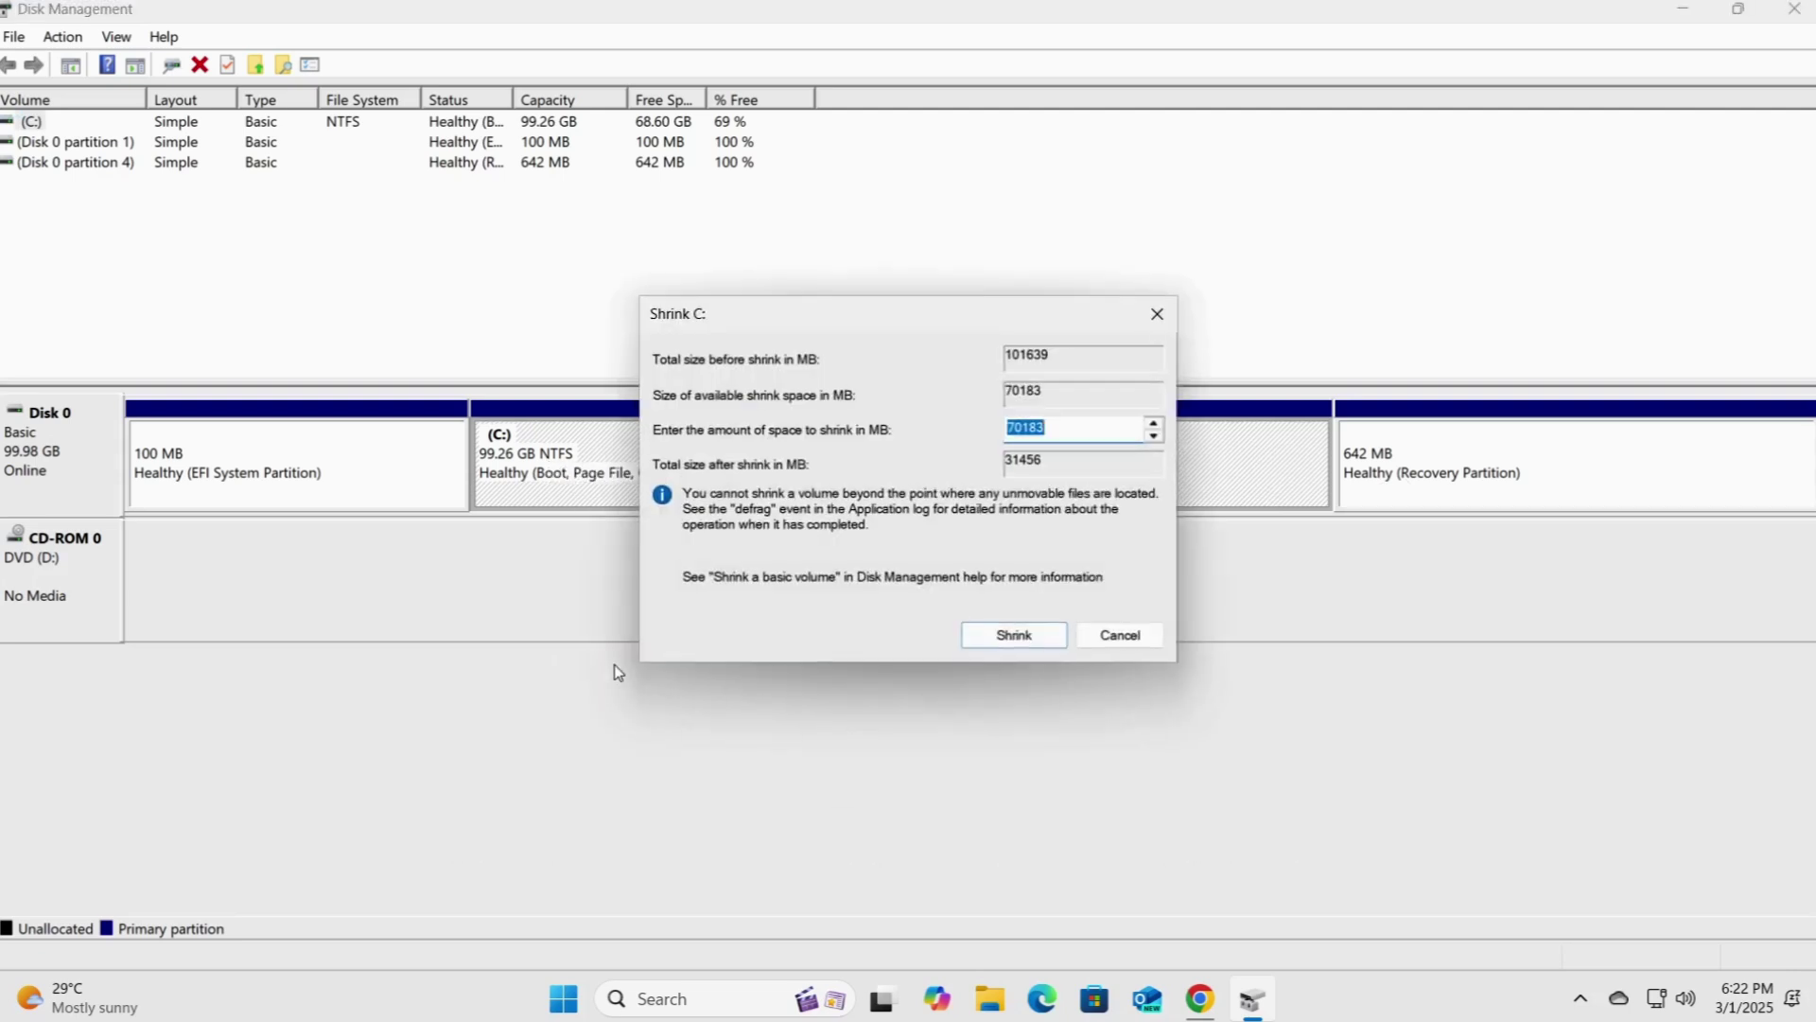
pyautogui.click(1056, 435)
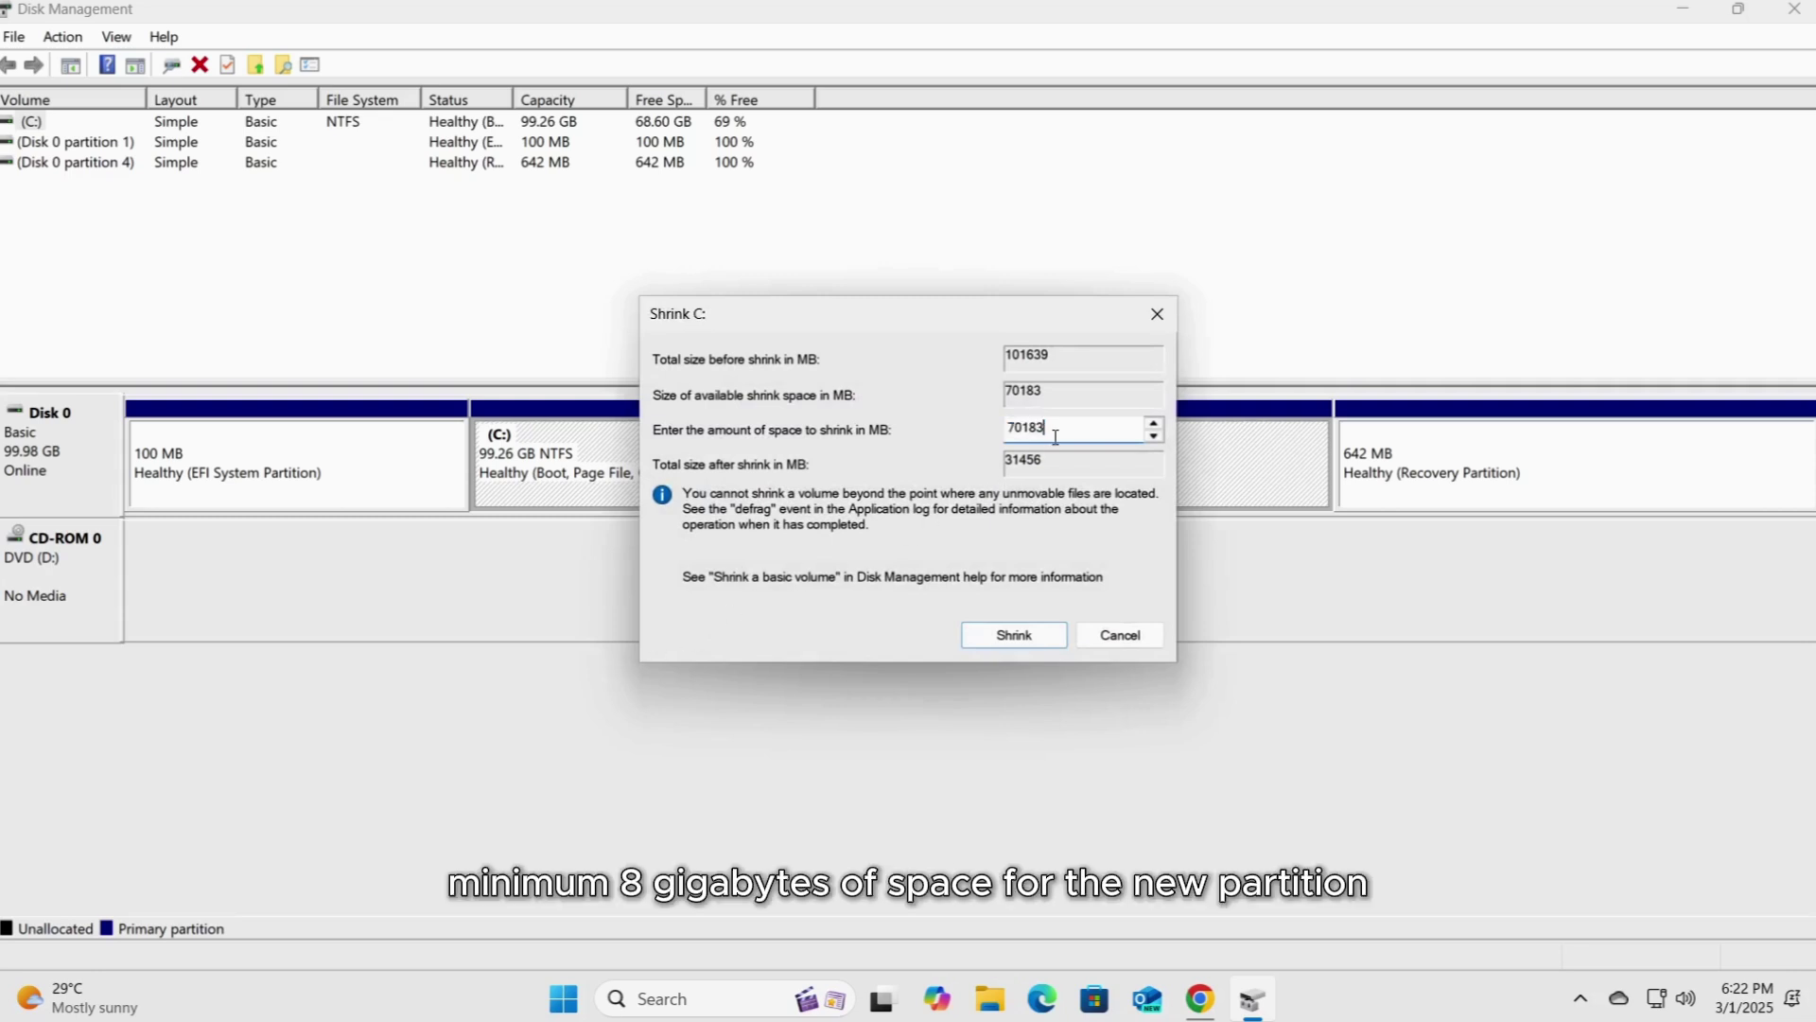
pyautogui.moveTo(1056, 436); pyautogui.dragTo(966, 426)
pyautogui.write('8000')
pyautogui.click(1018, 633)
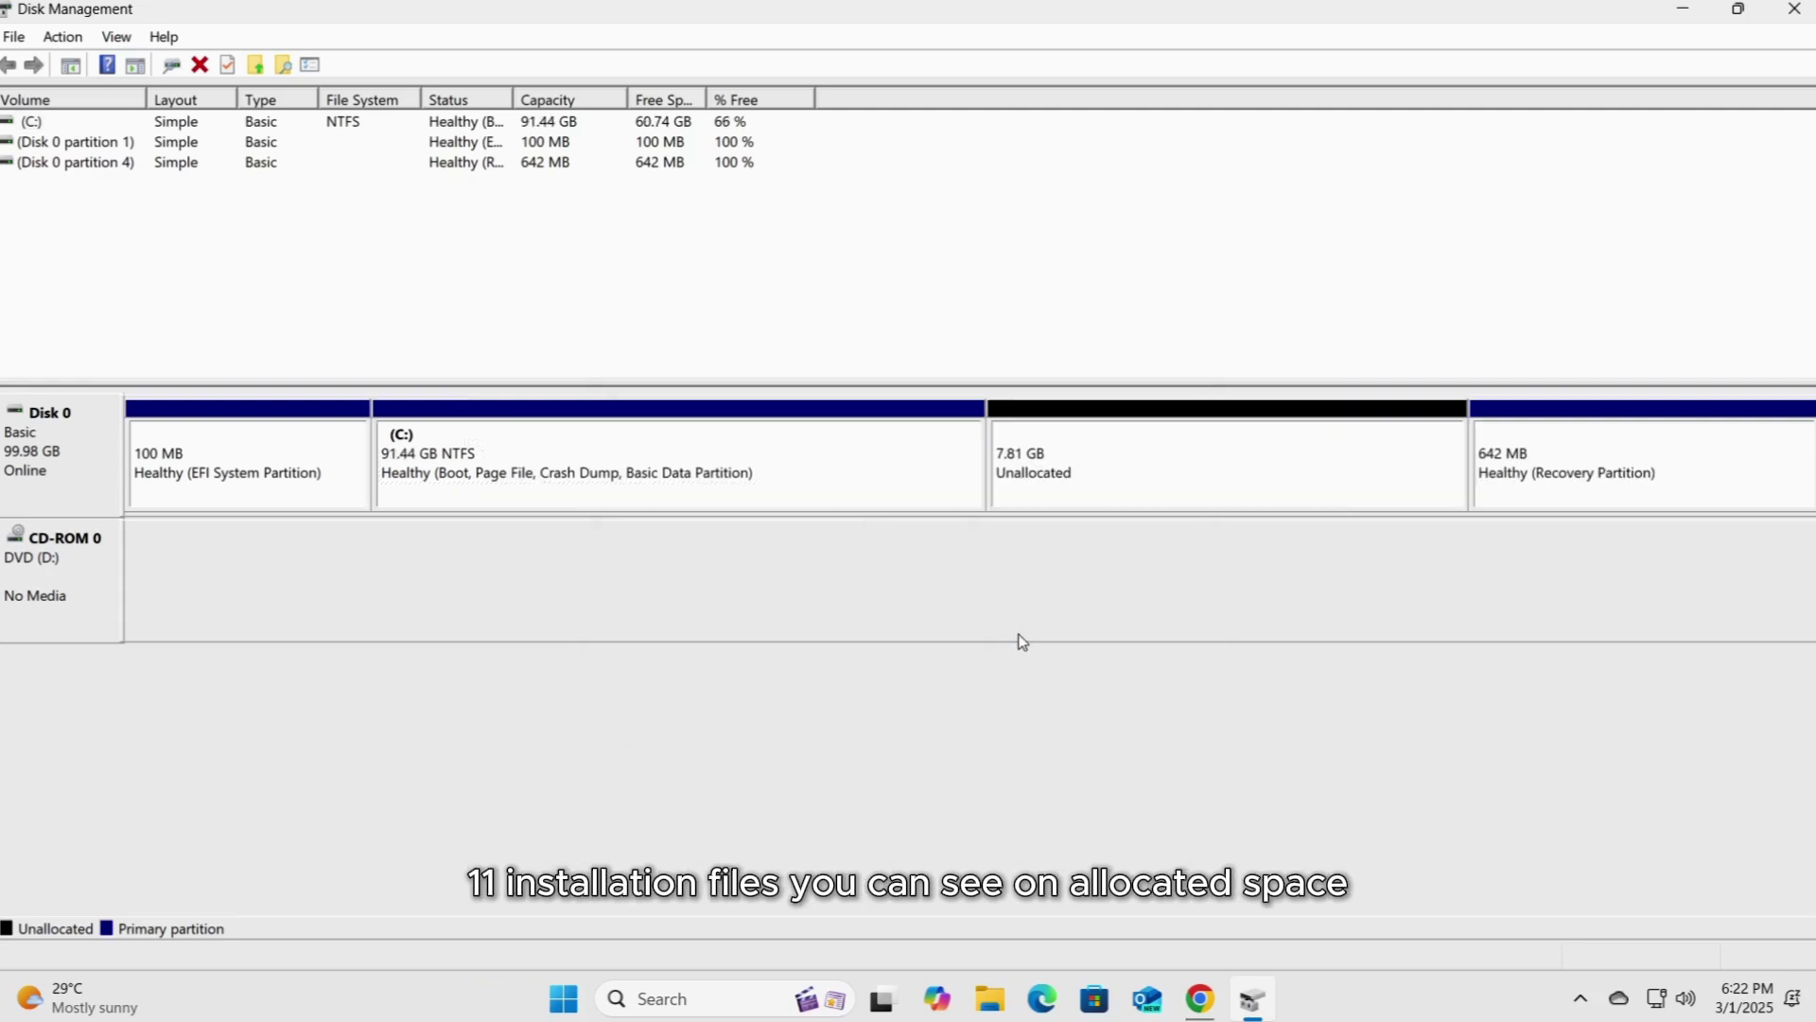
# - Create a quick-formatted 7999 MB NTFS simple volume labelled Windows Installer in the unallocated space, and close Disk Management
pyautogui.click(1025, 485)
pyautogui.rightClick(1025, 485)
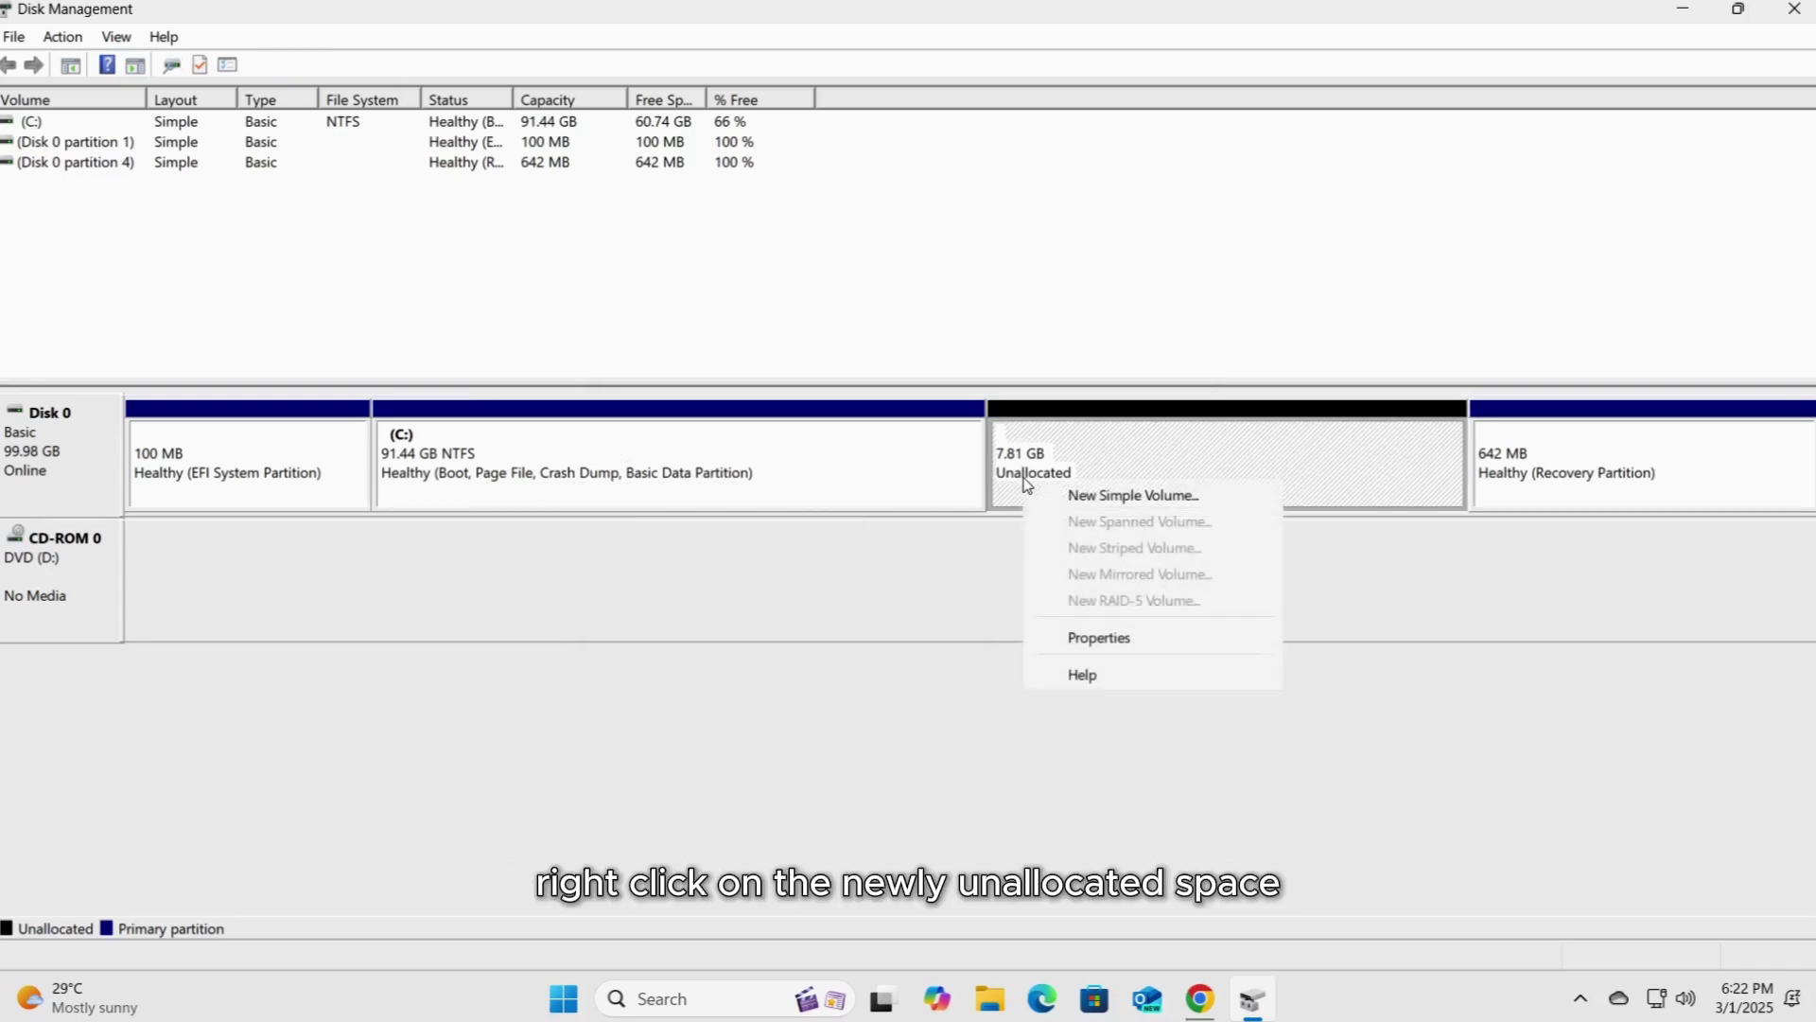
pyautogui.click(1134, 496)
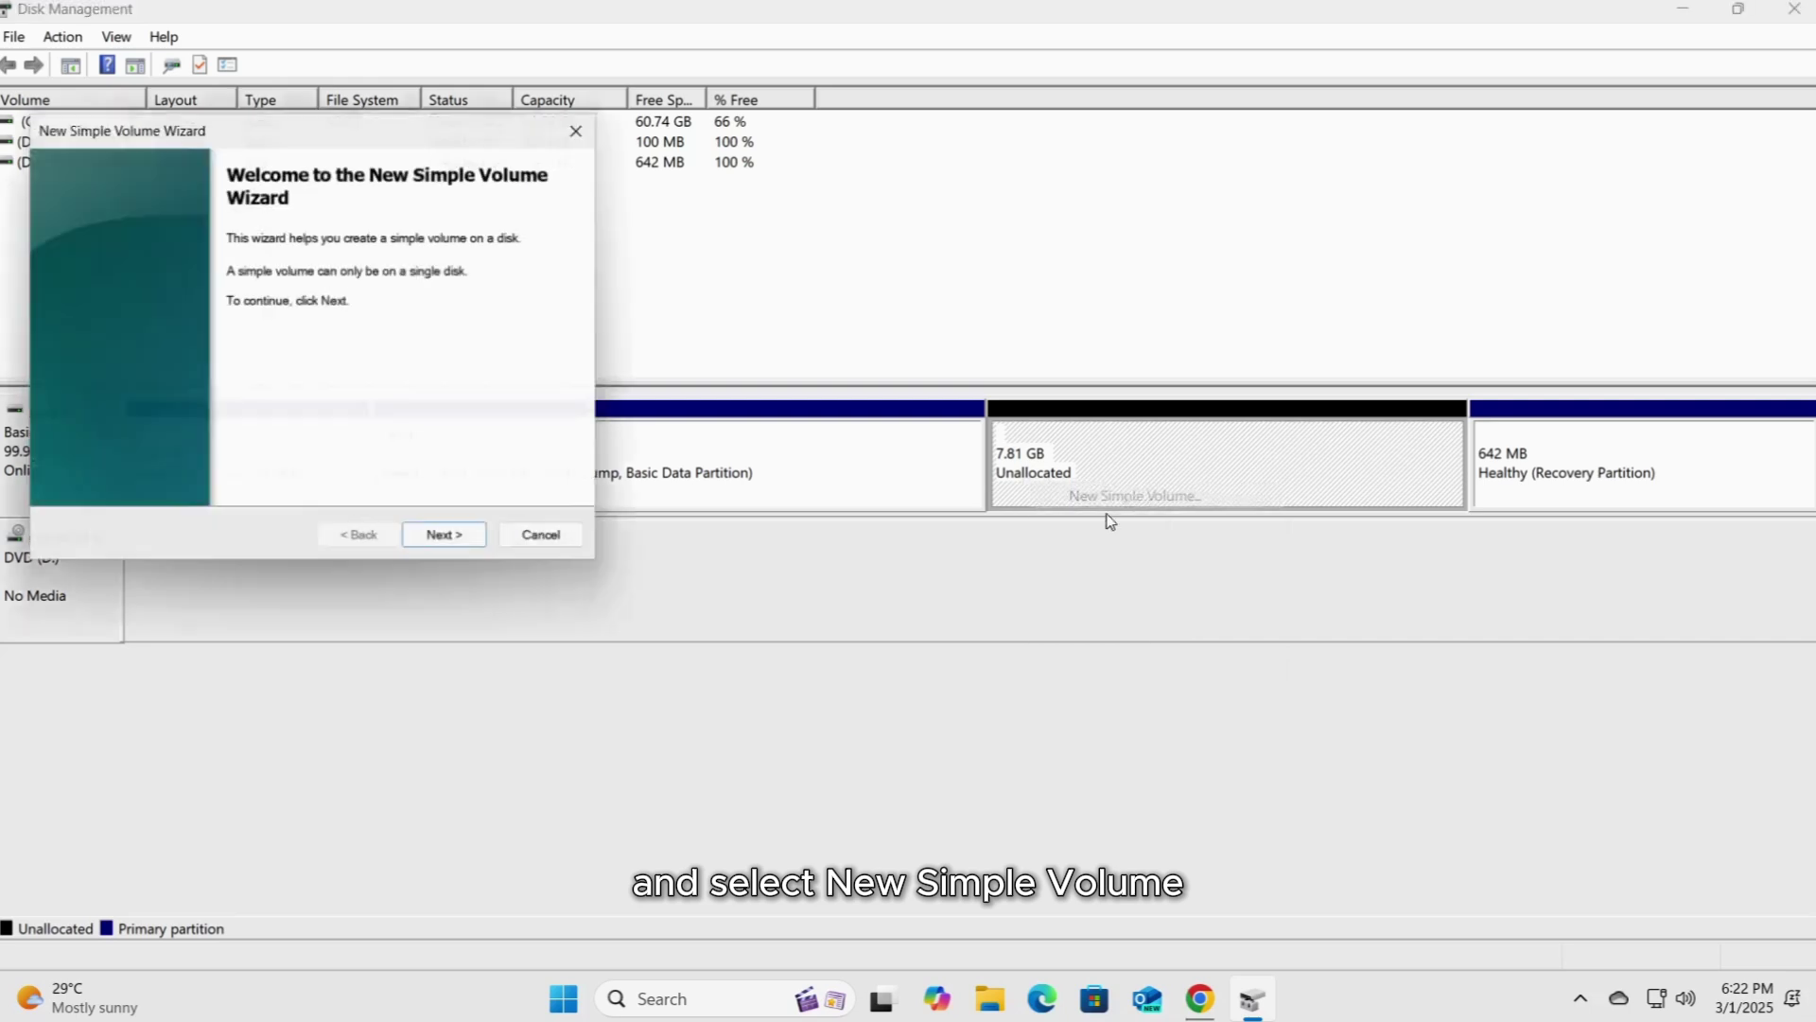
pyautogui.click(445, 547)
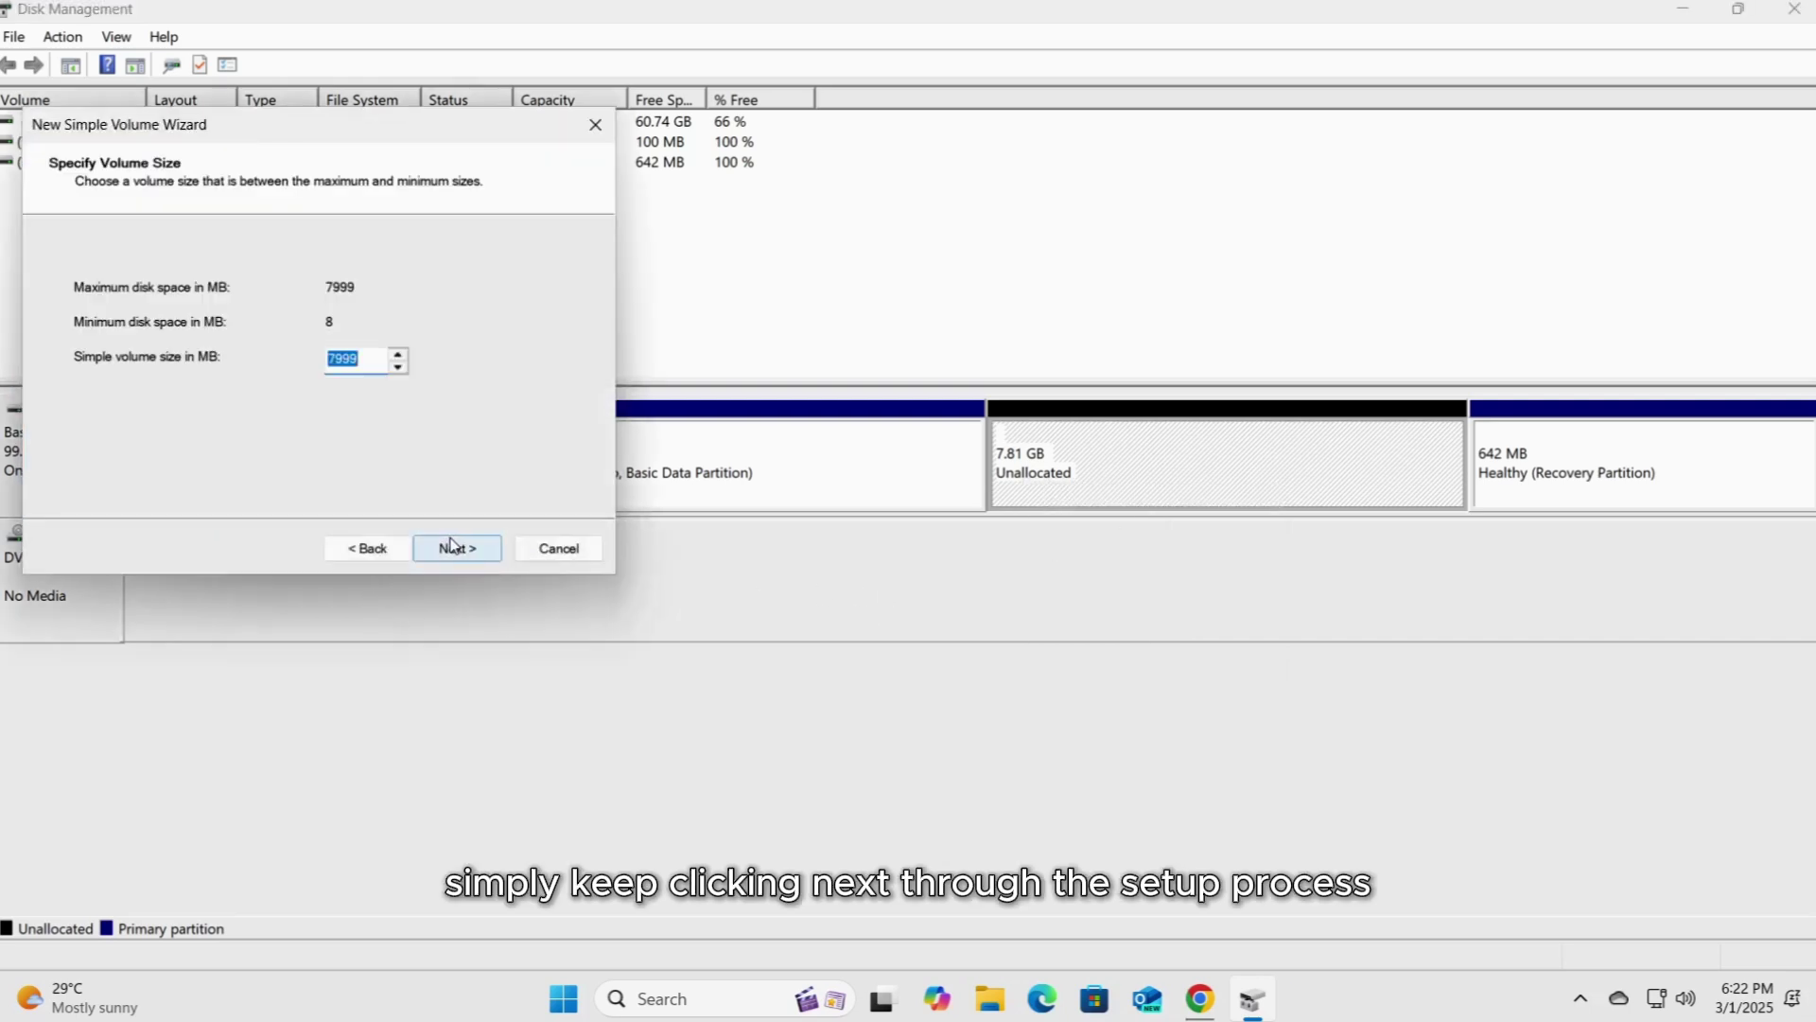
pyautogui.click(450, 545)
pyautogui.click(448, 547)
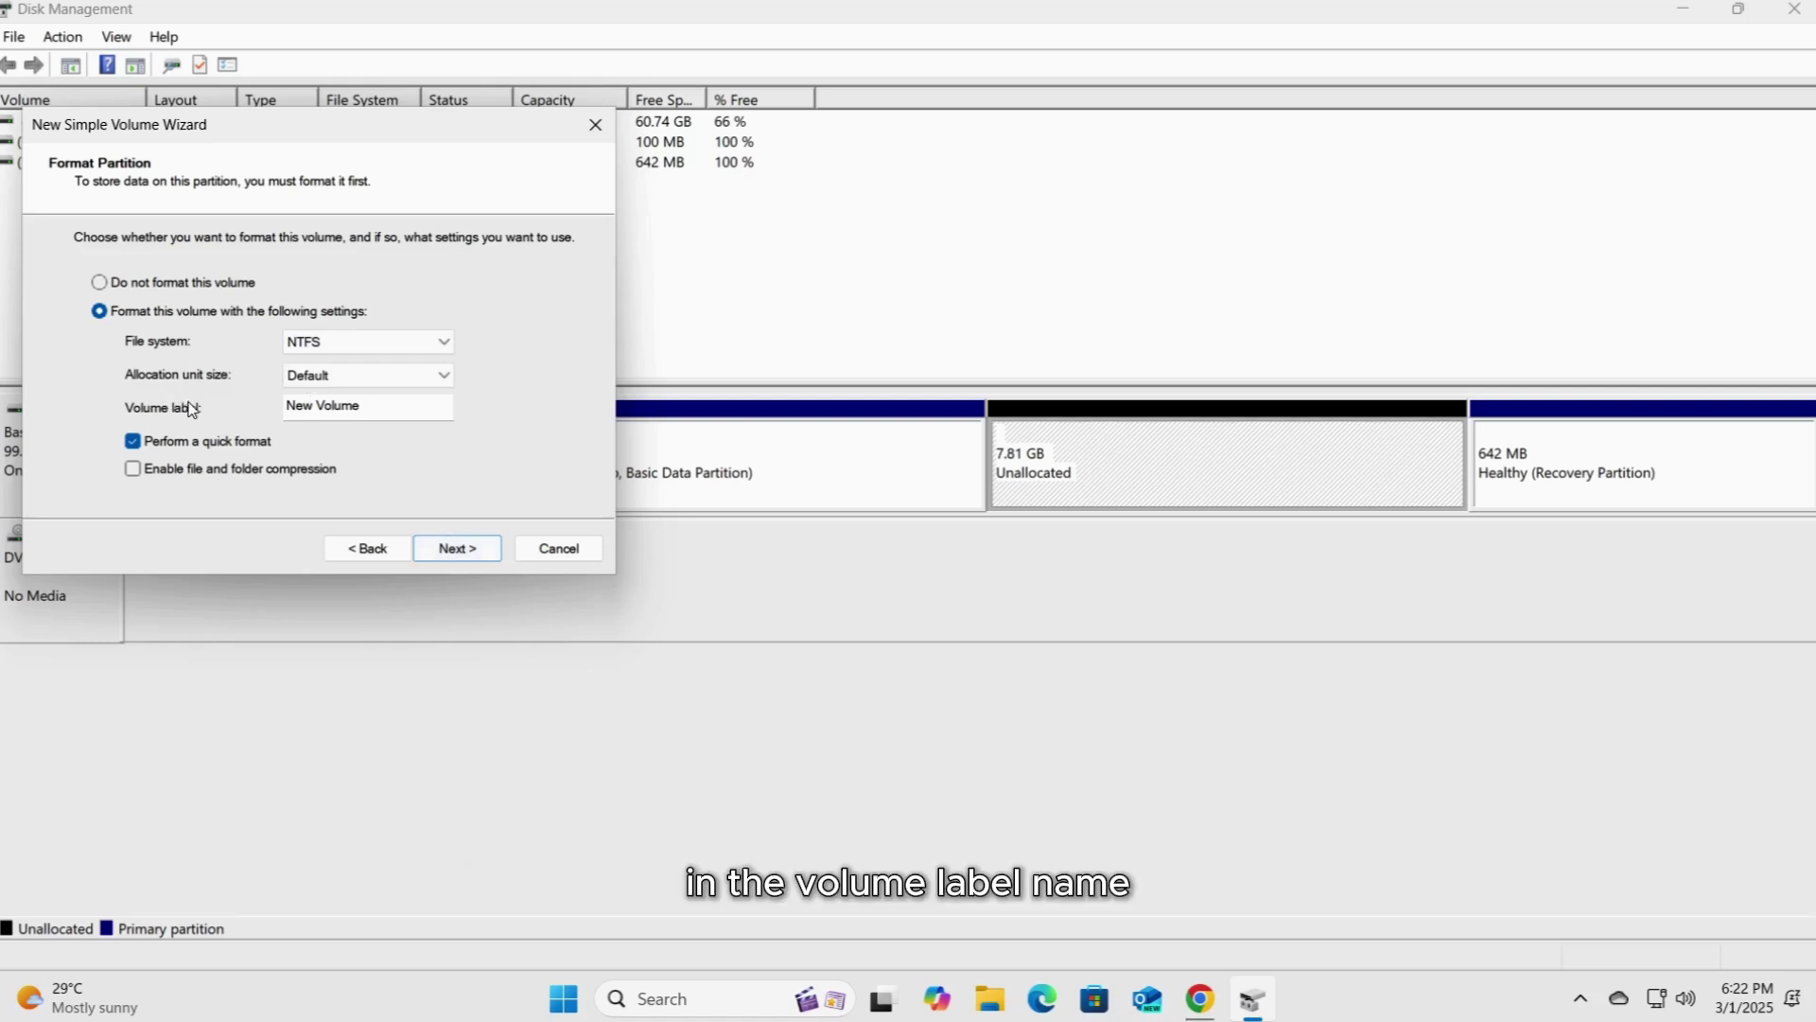
pyautogui.moveTo(361, 406); pyautogui.dragTo(281, 406)
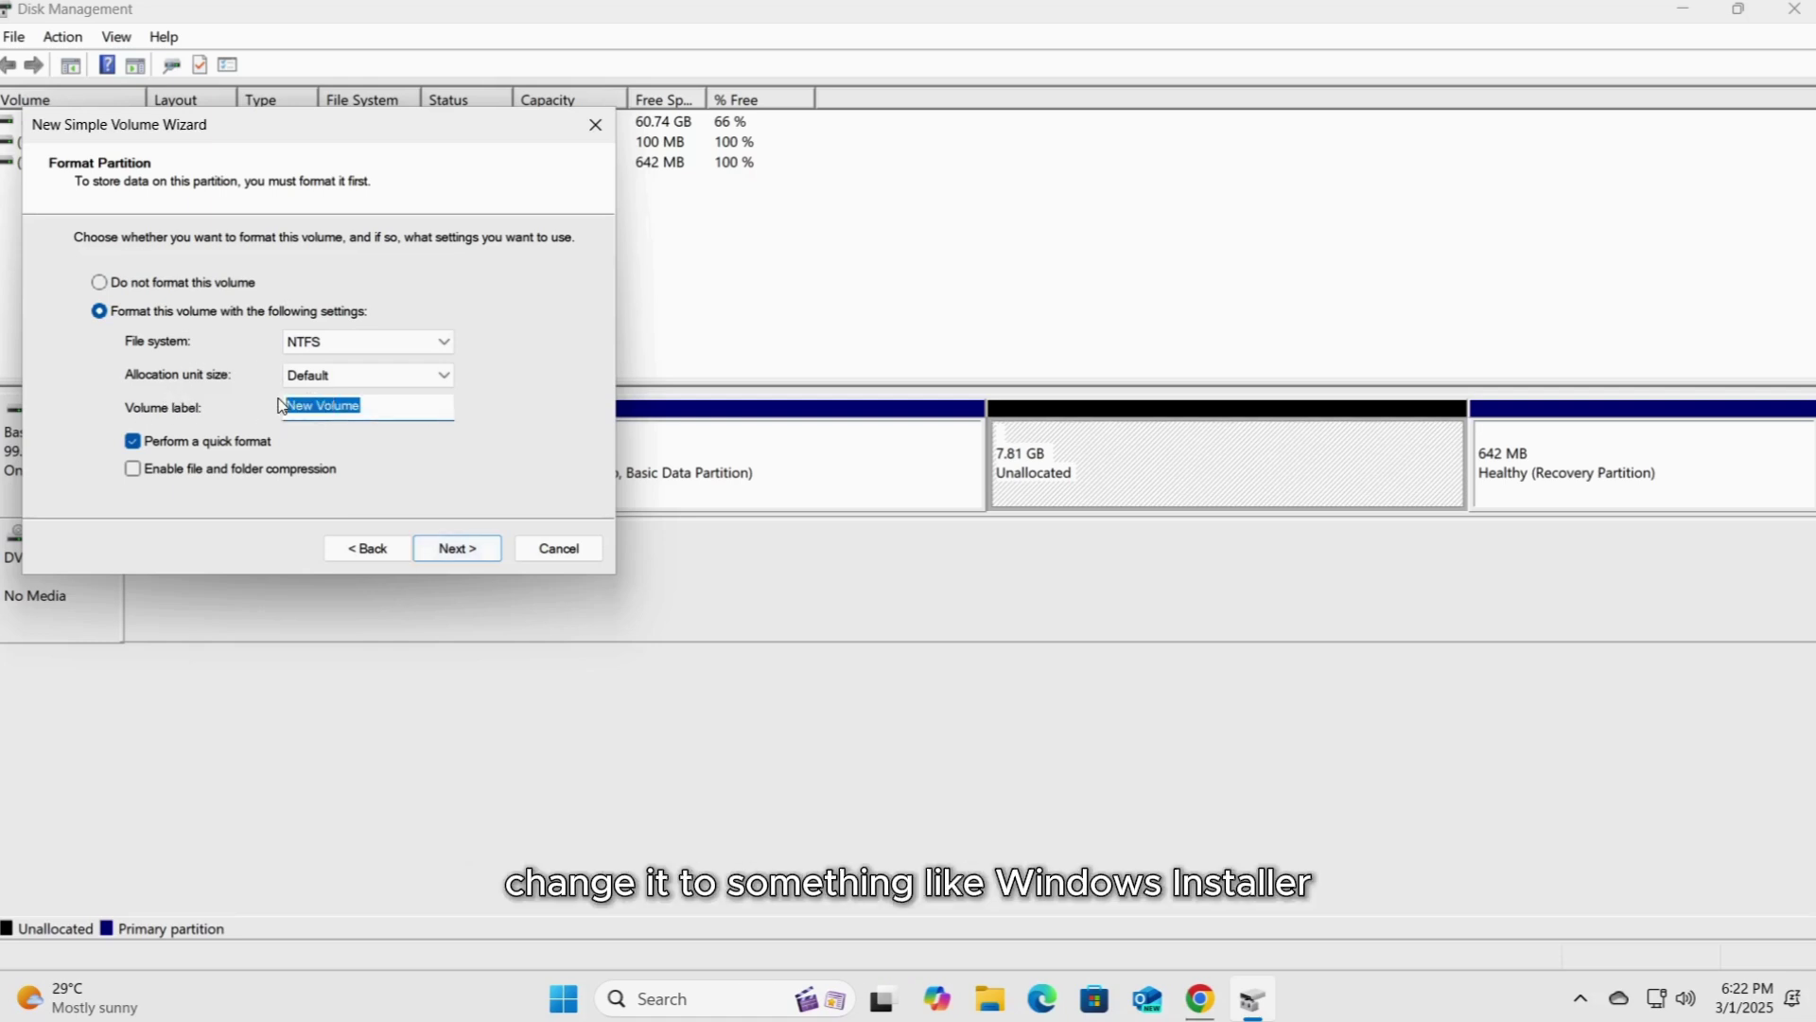
pyautogui.write('Windows Installer')
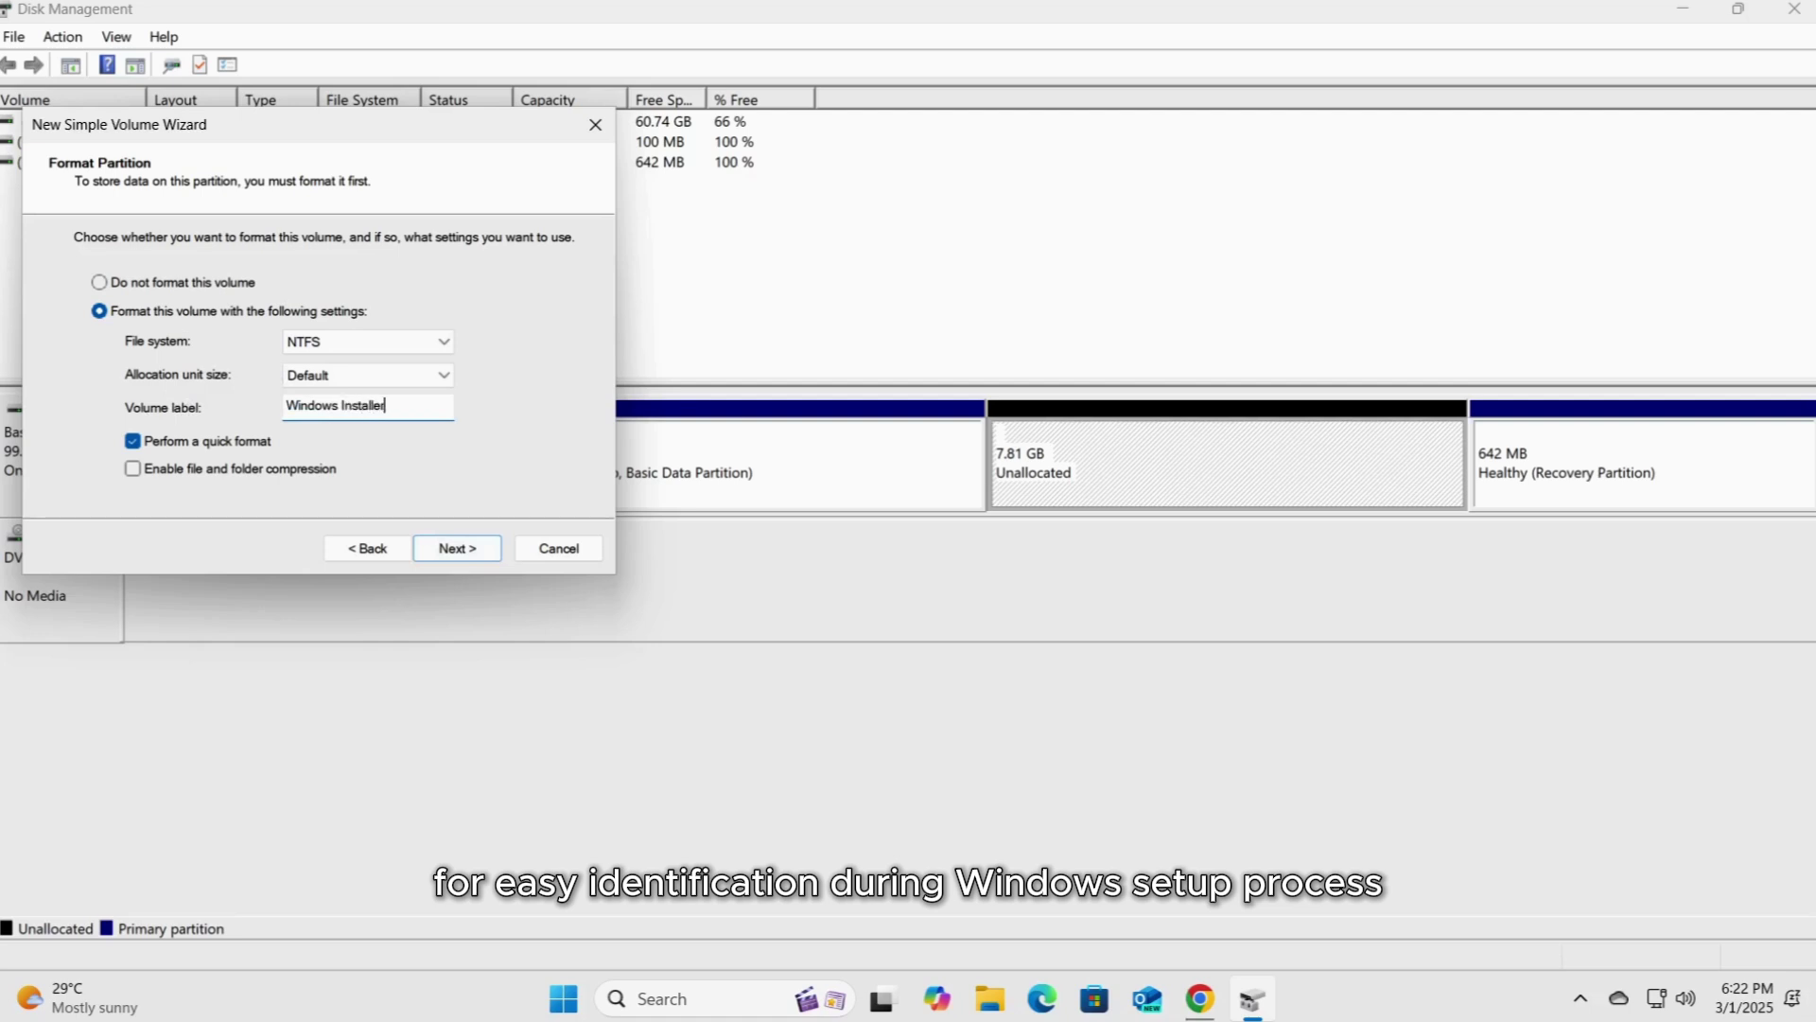
pyautogui.click(446, 550)
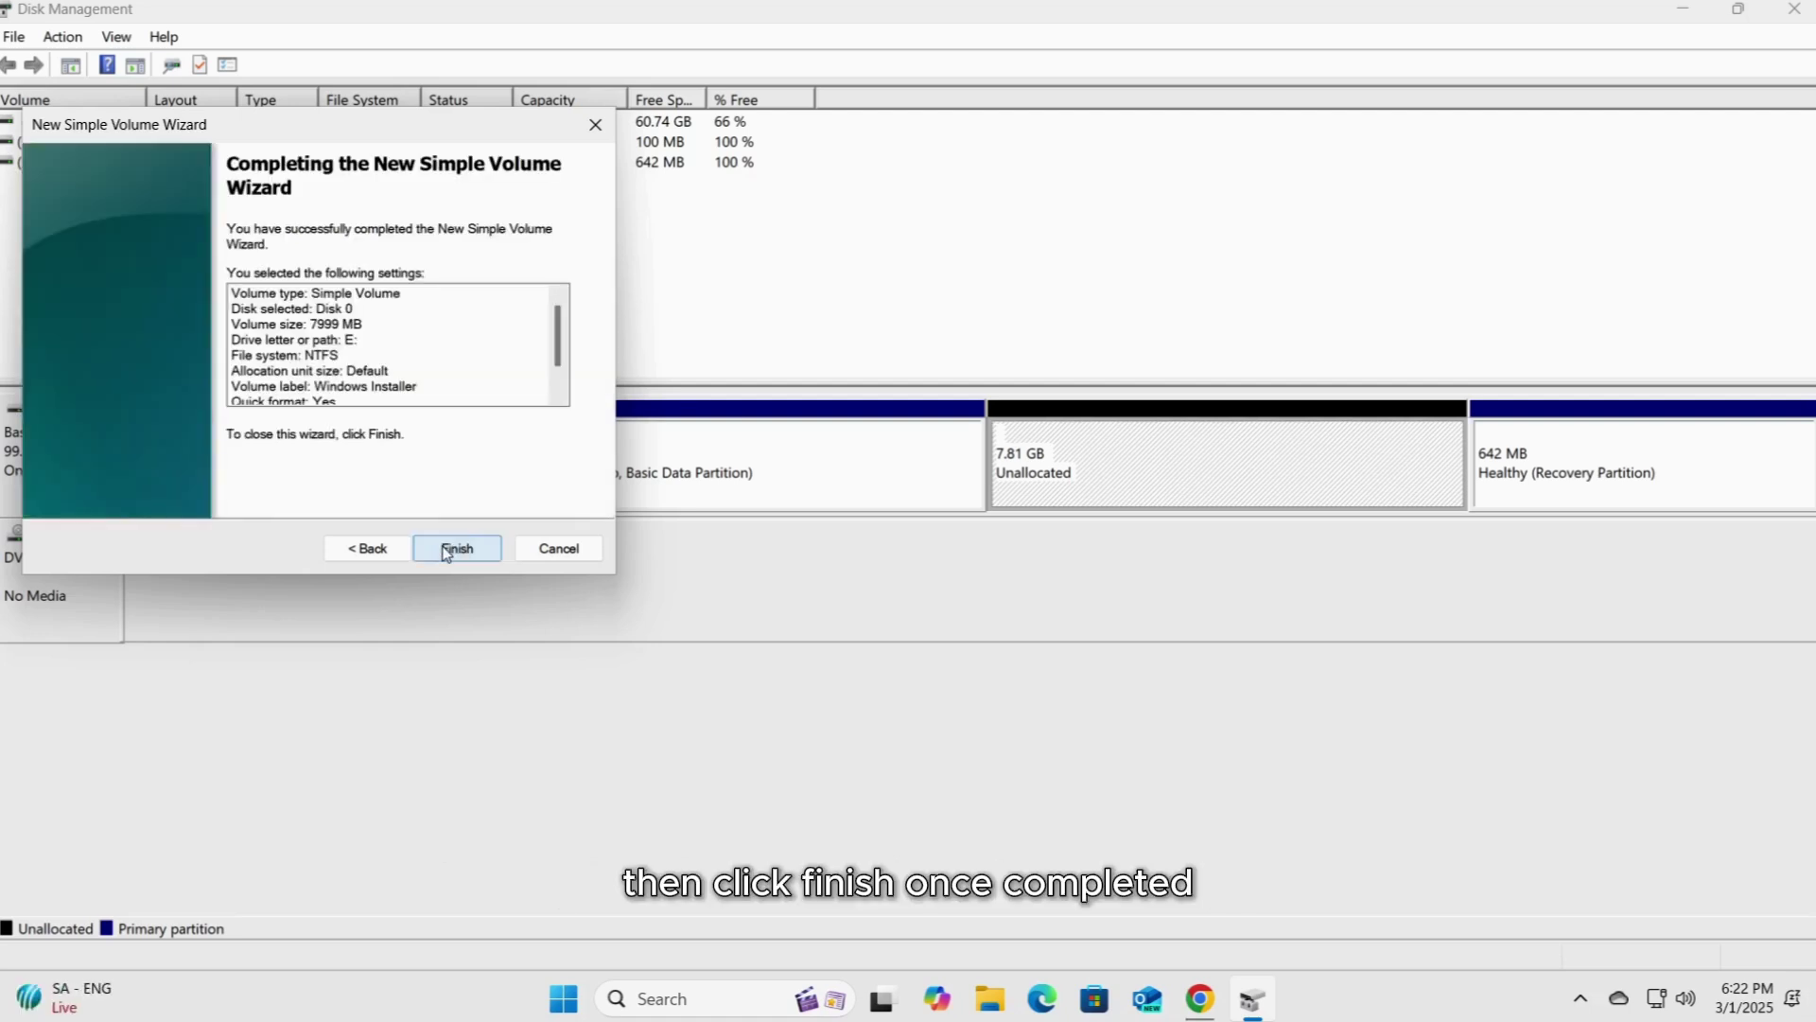
pyautogui.click(457, 549)
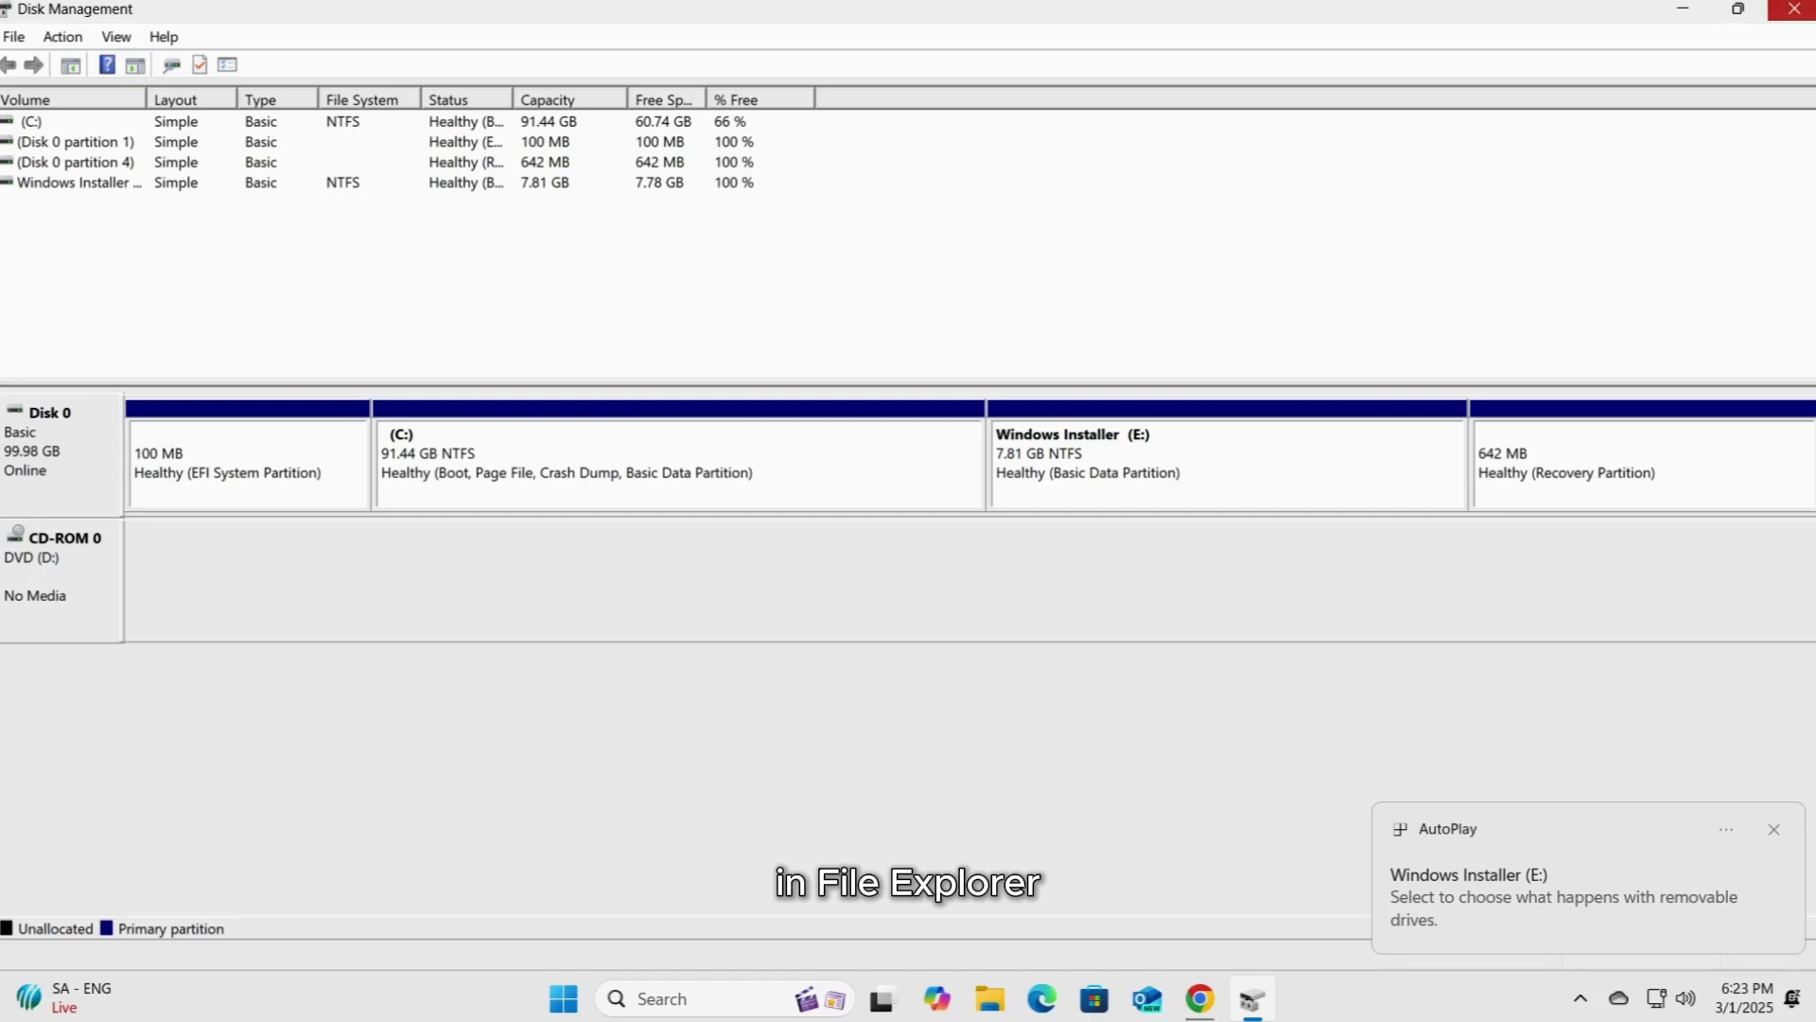
pyautogui.click(1795, 8)
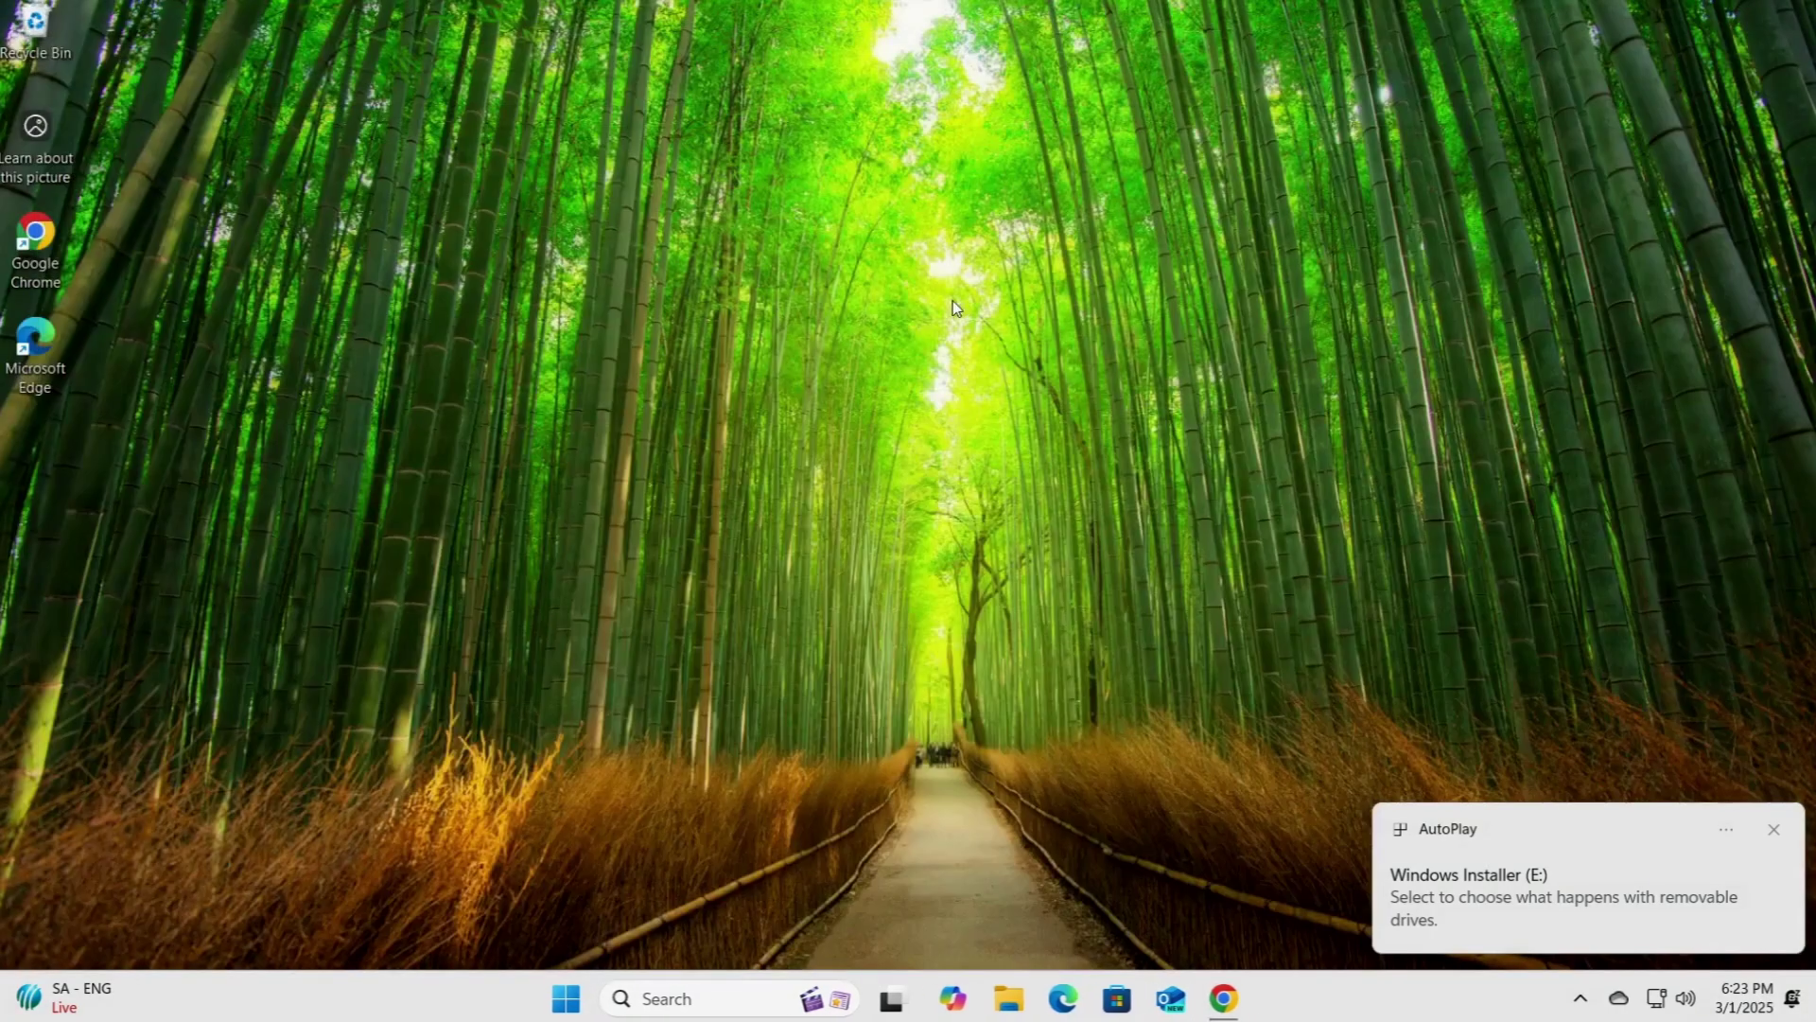
# - Check the new Windows Installer (E:) drive among the drives of This PC in File Explorer
pyautogui.click(1014, 997)
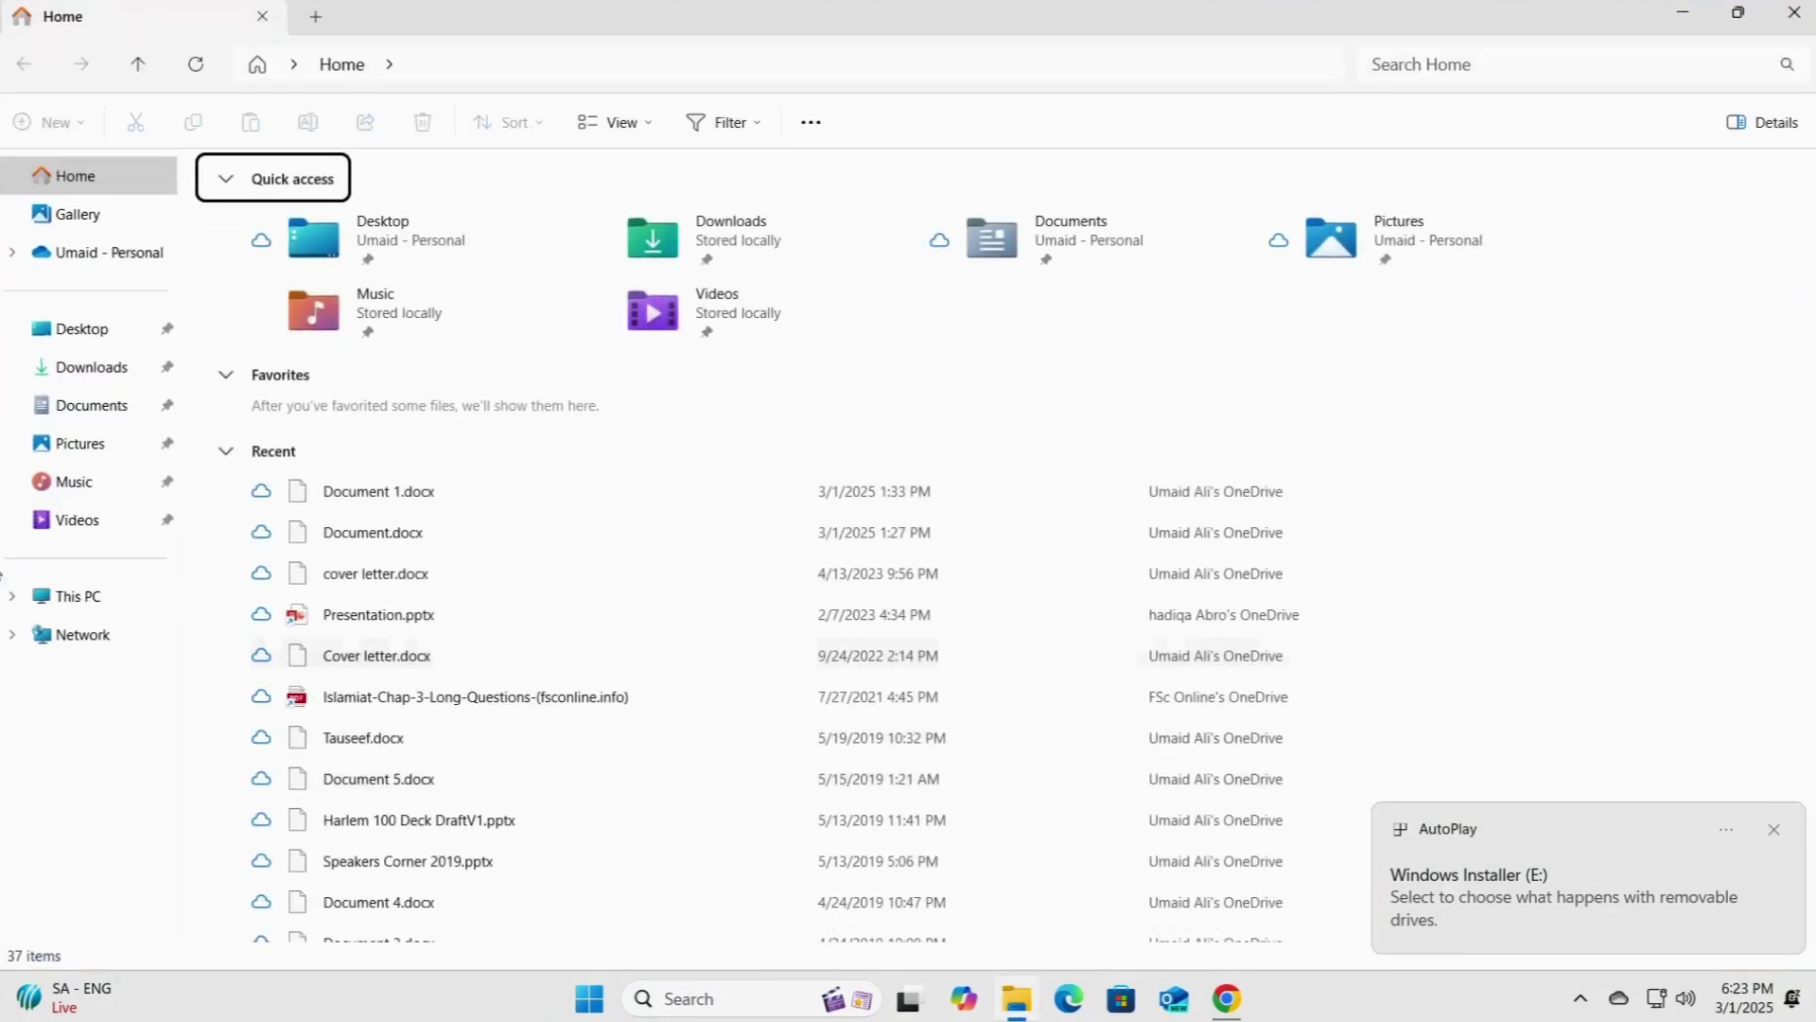
pyautogui.click(67, 596)
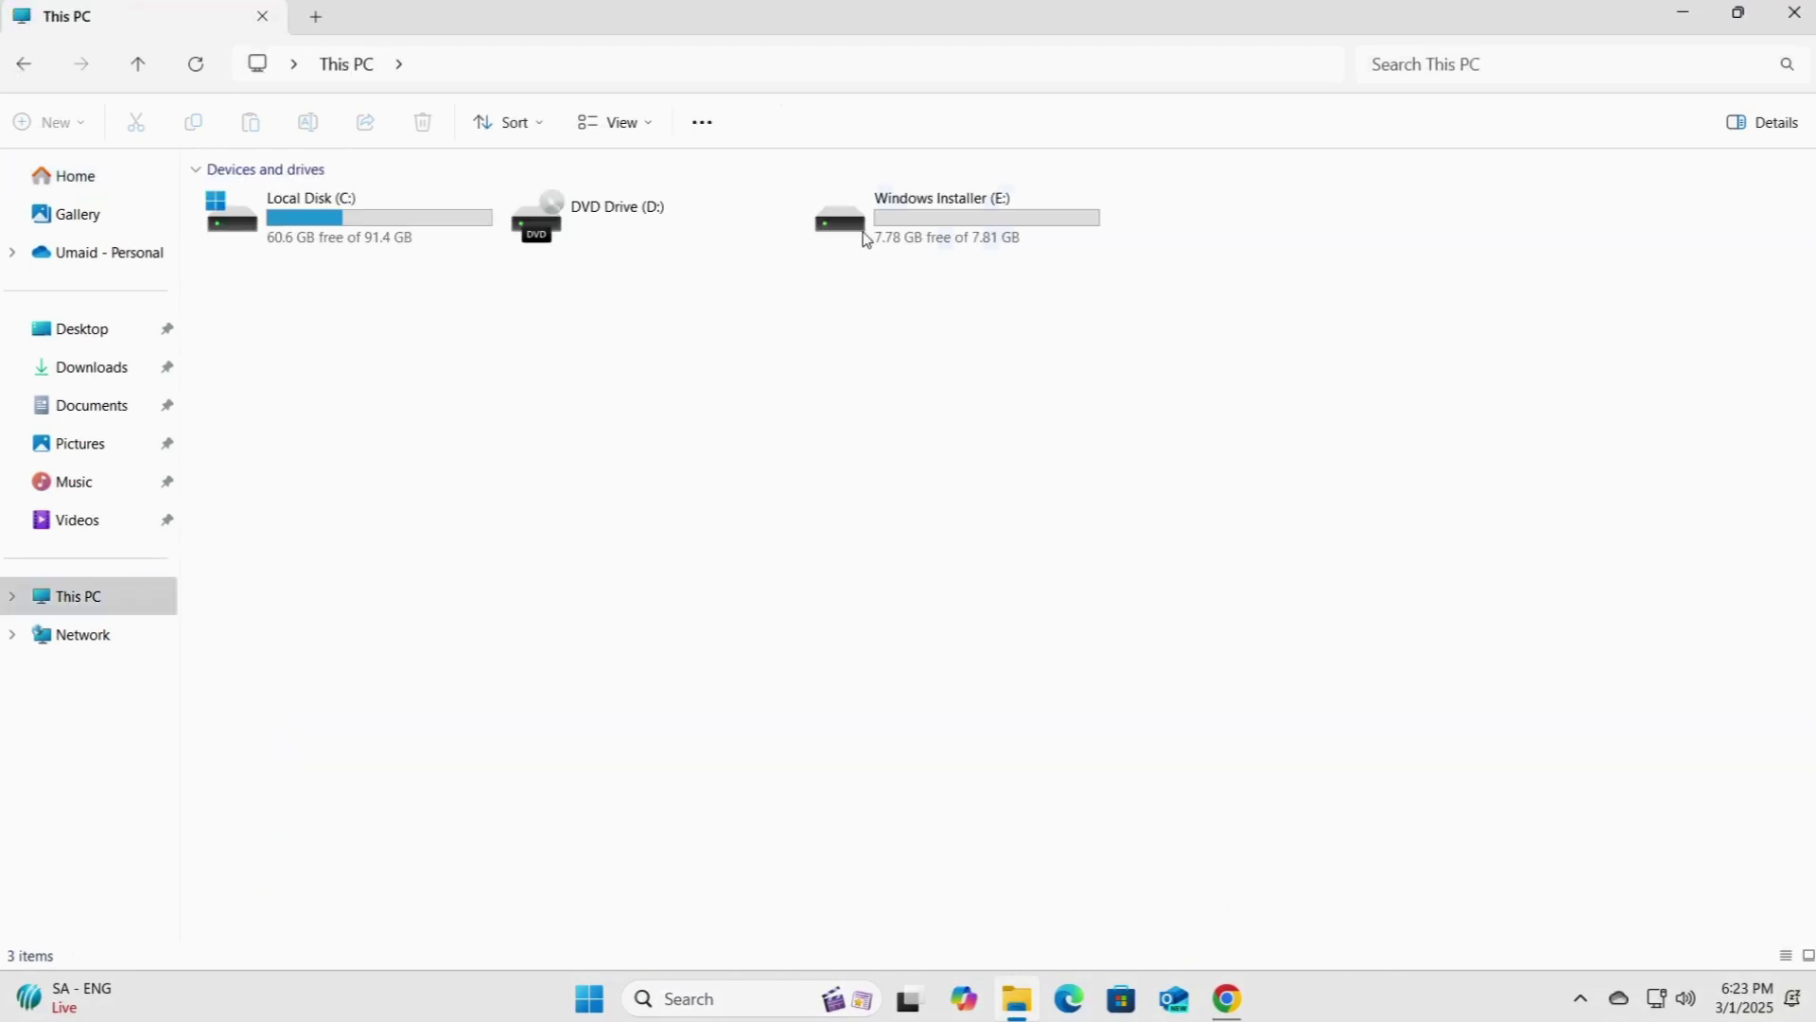
pyautogui.click(875, 236)
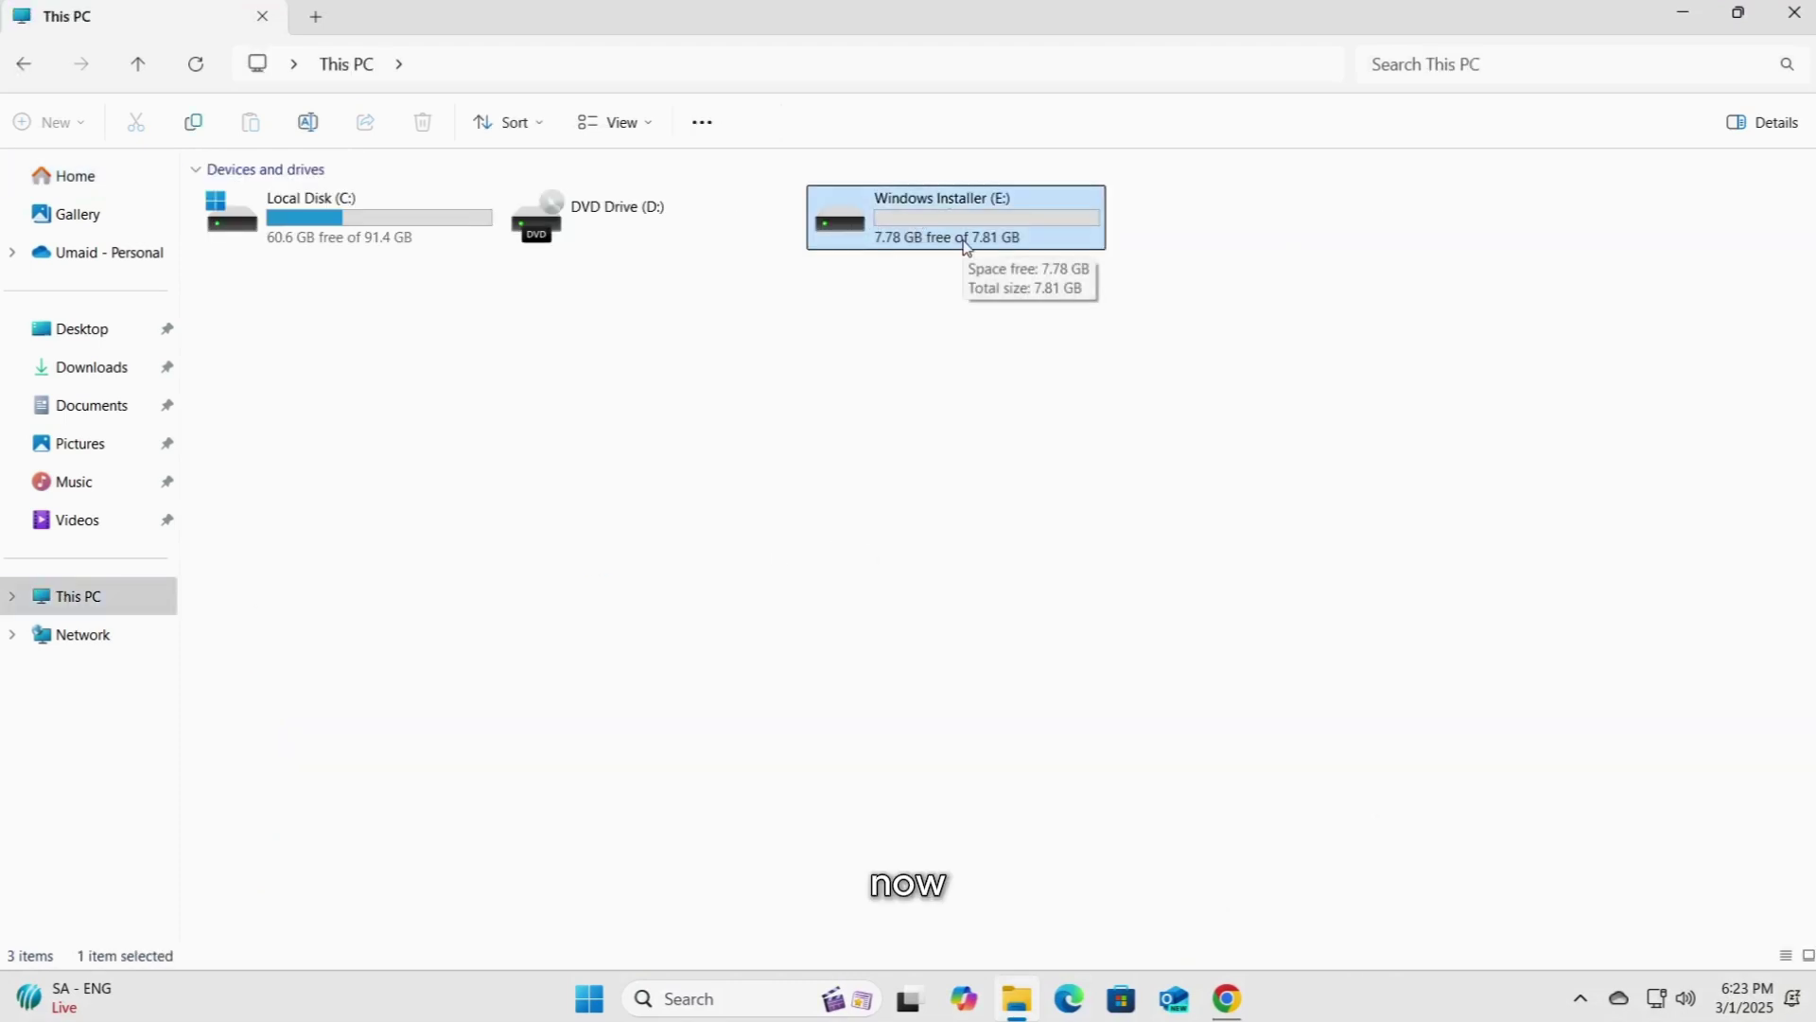
# - Mount the Win11_24H2_English_x64 disc image from the Downloads folder
pyautogui.click(81, 367)
pyautogui.click(332, 310)
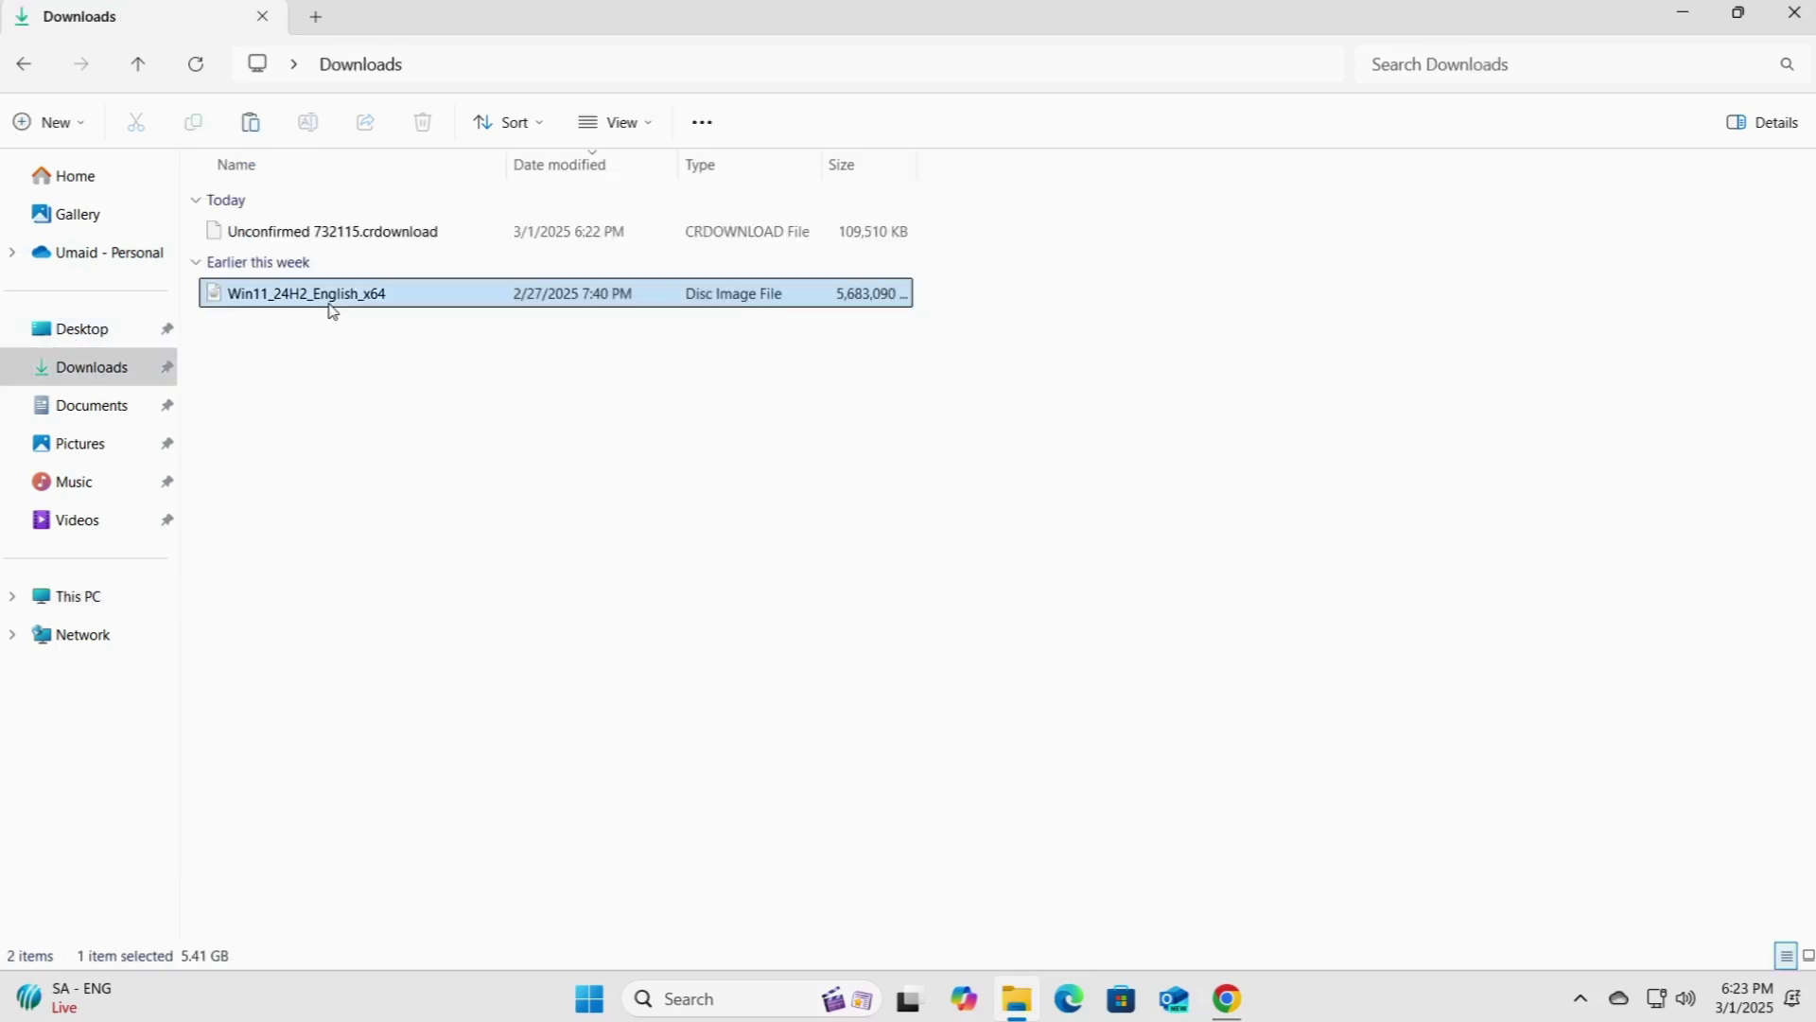
pyautogui.rightClick(332, 310)
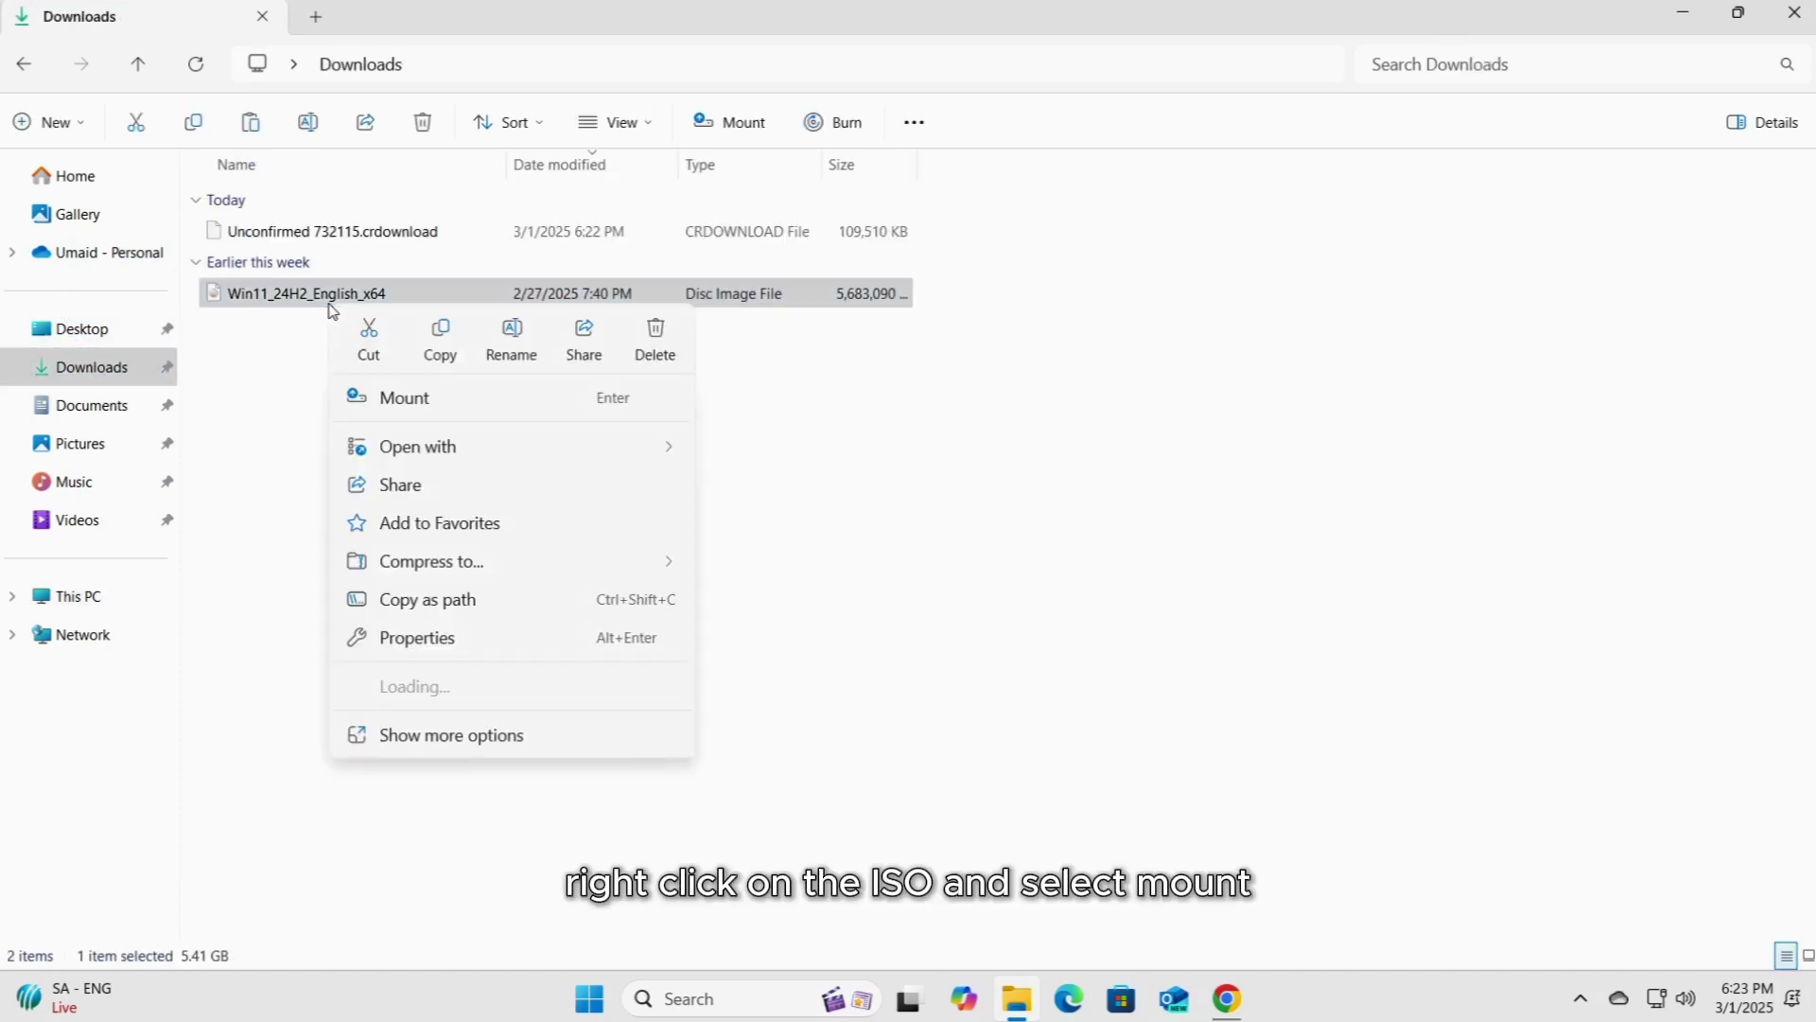
pyautogui.click(394, 398)
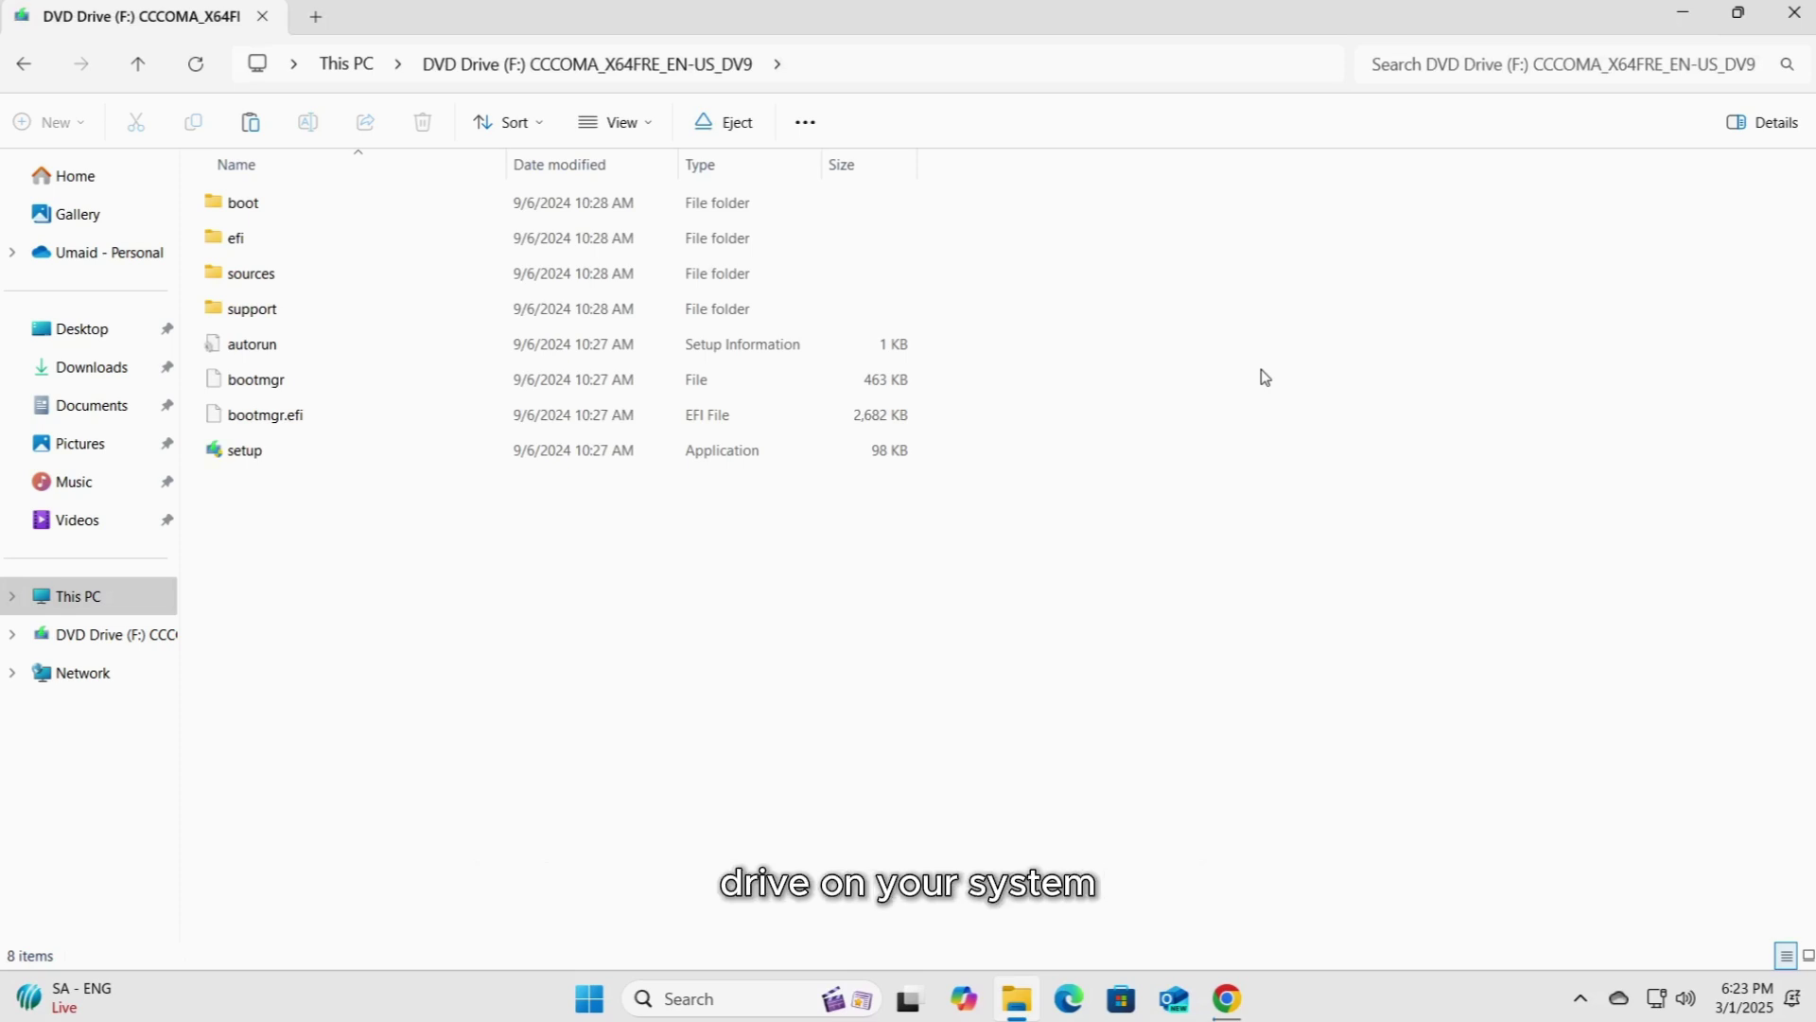
# - Copy all files and folders from DVD Drive (F:) into the Windows Installer (E:) drive and close File Explorer
pyautogui.moveTo(569, 540); pyautogui.dragTo(321, 199)
pyautogui.rightClick(308, 227)
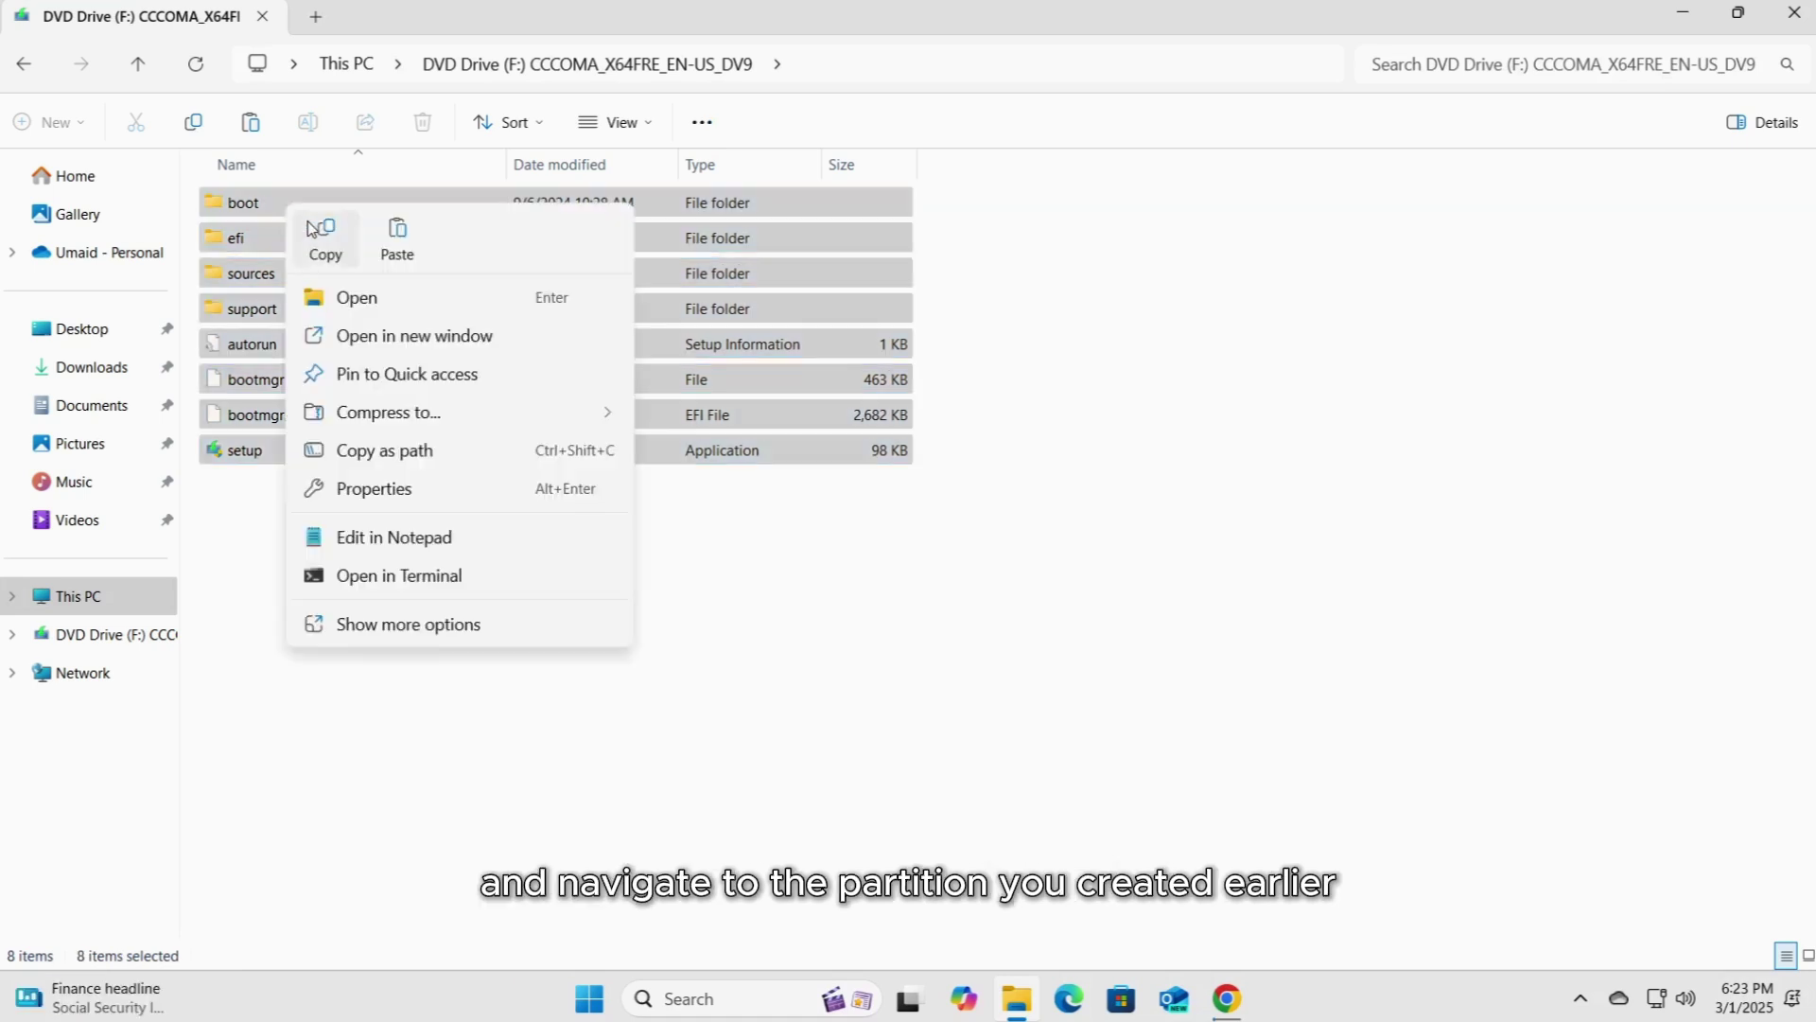
pyautogui.click(318, 238)
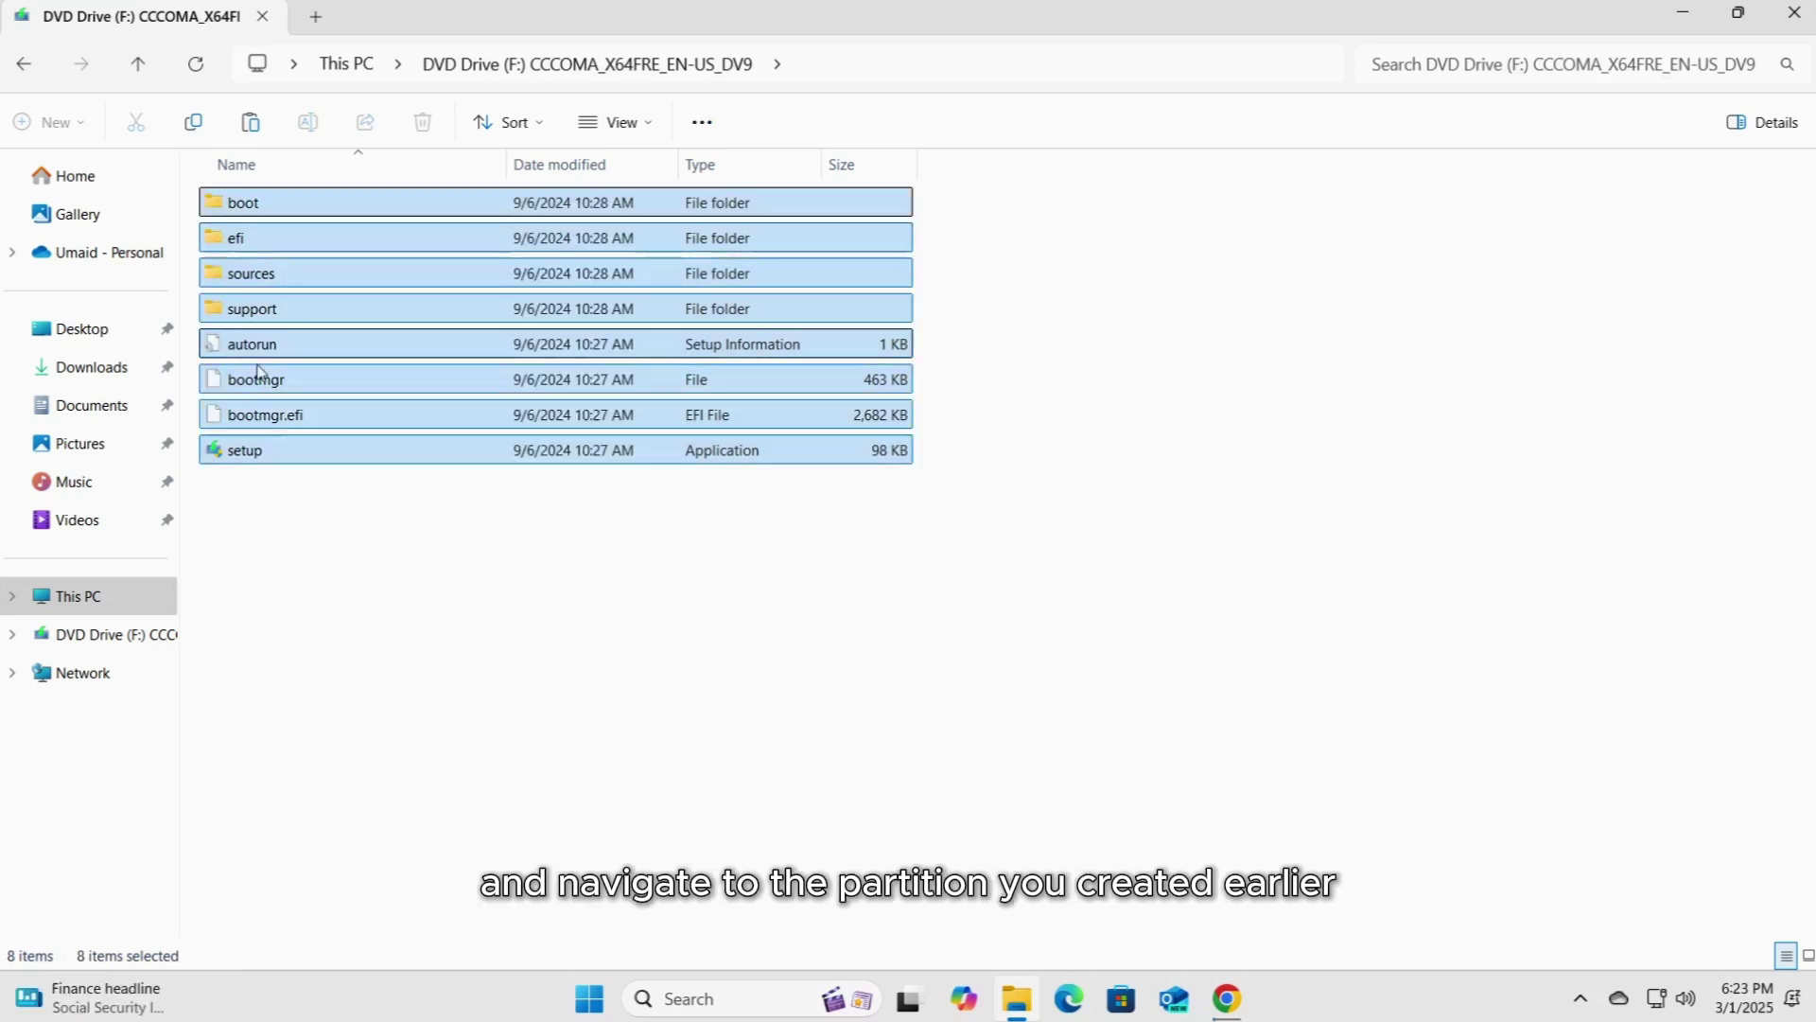
pyautogui.click(133, 610)
pyautogui.doubleClick(937, 229)
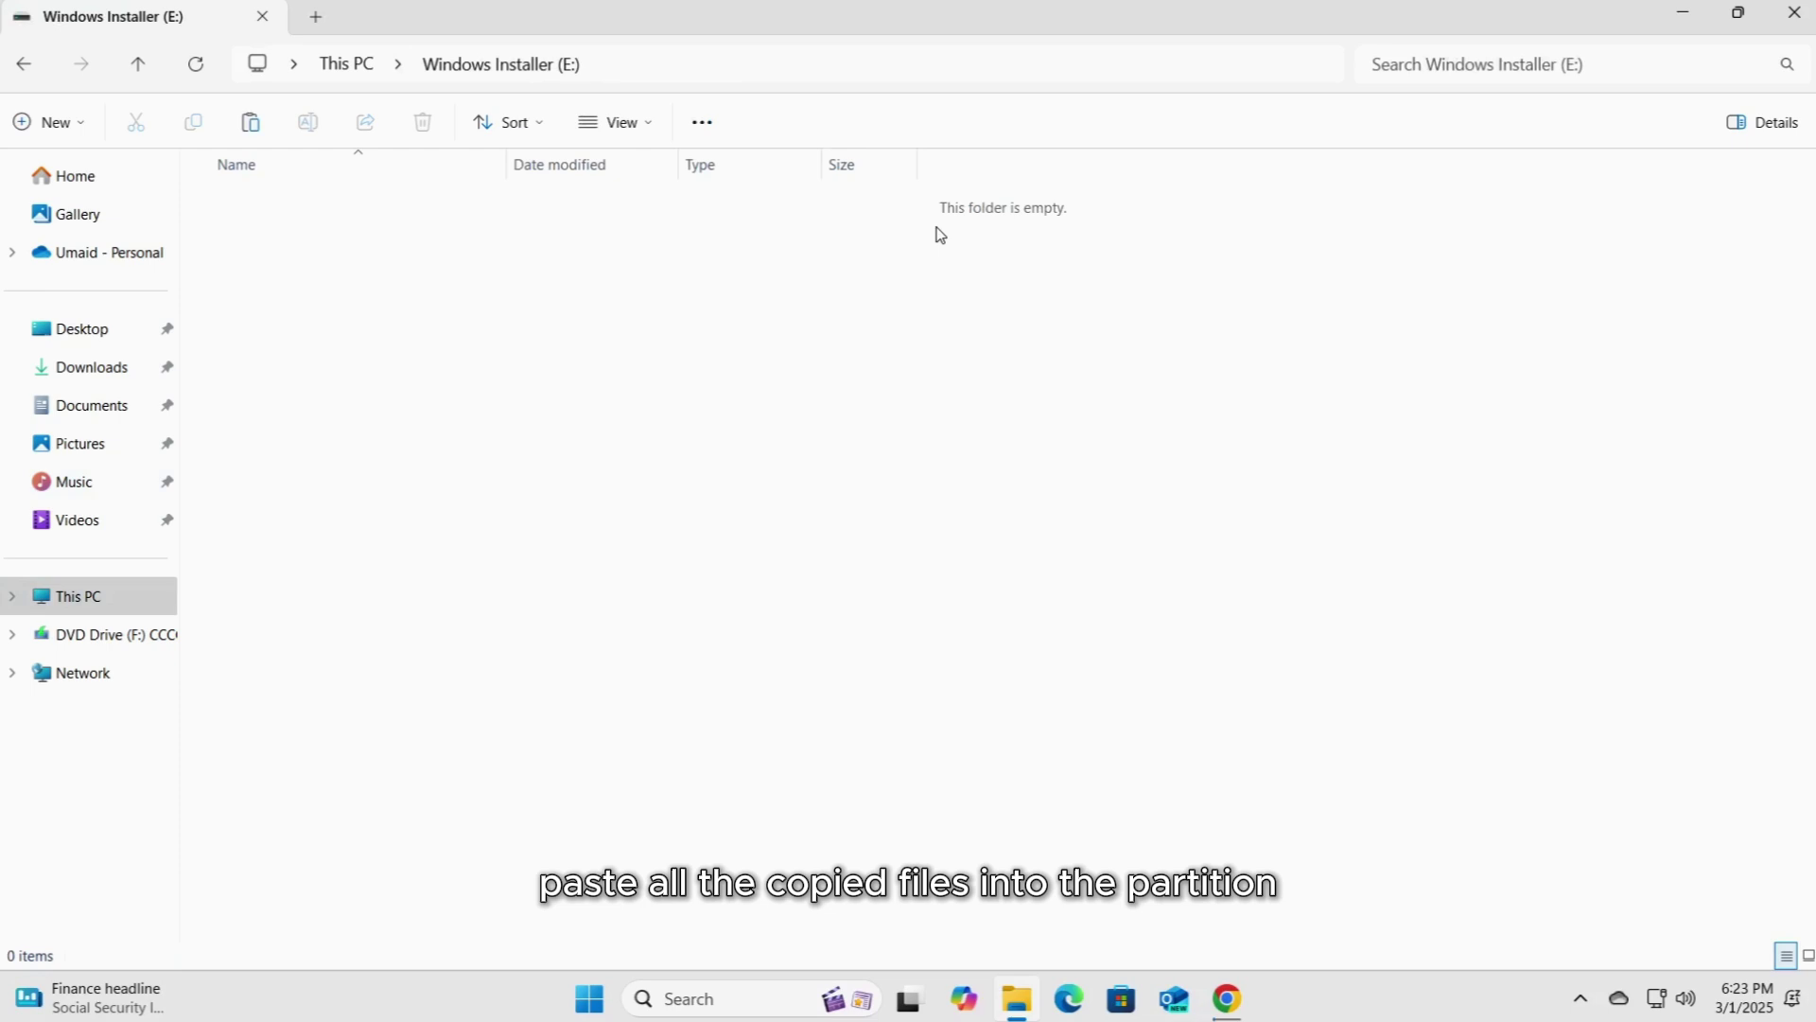
pyautogui.rightClick(766, 296)
pyautogui.click(810, 330)
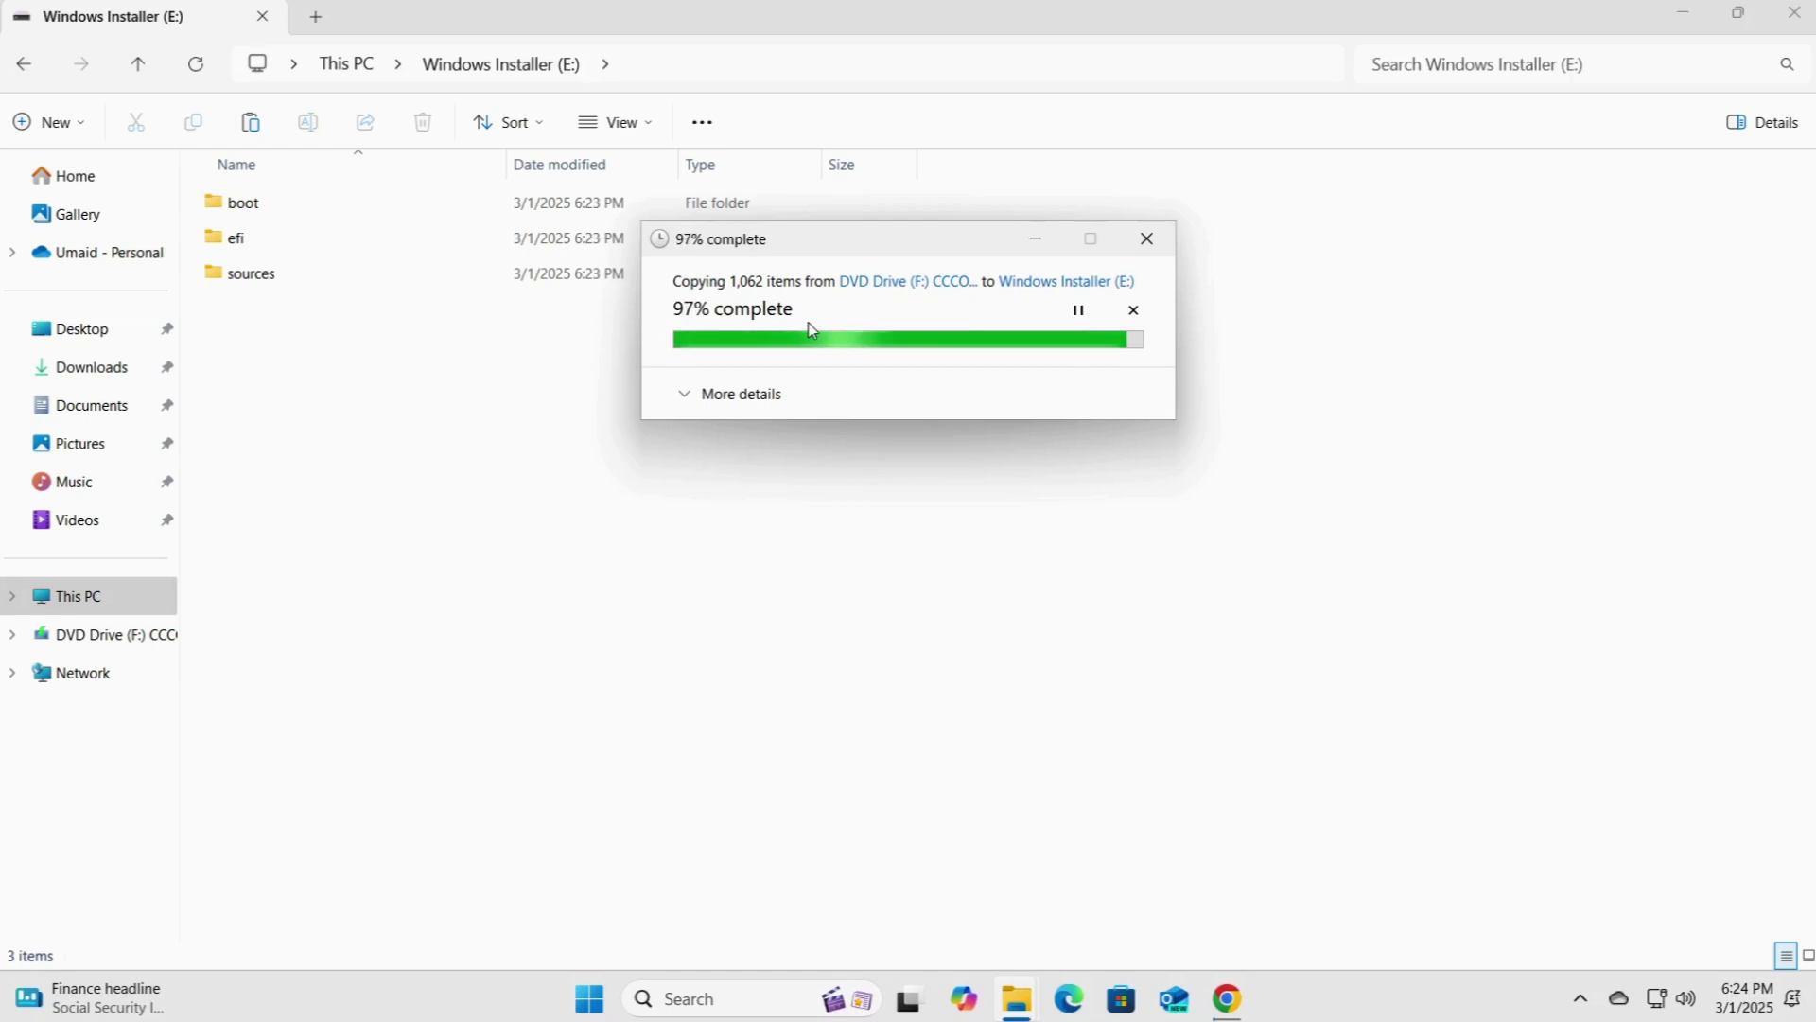
pyautogui.click(1037, 518)
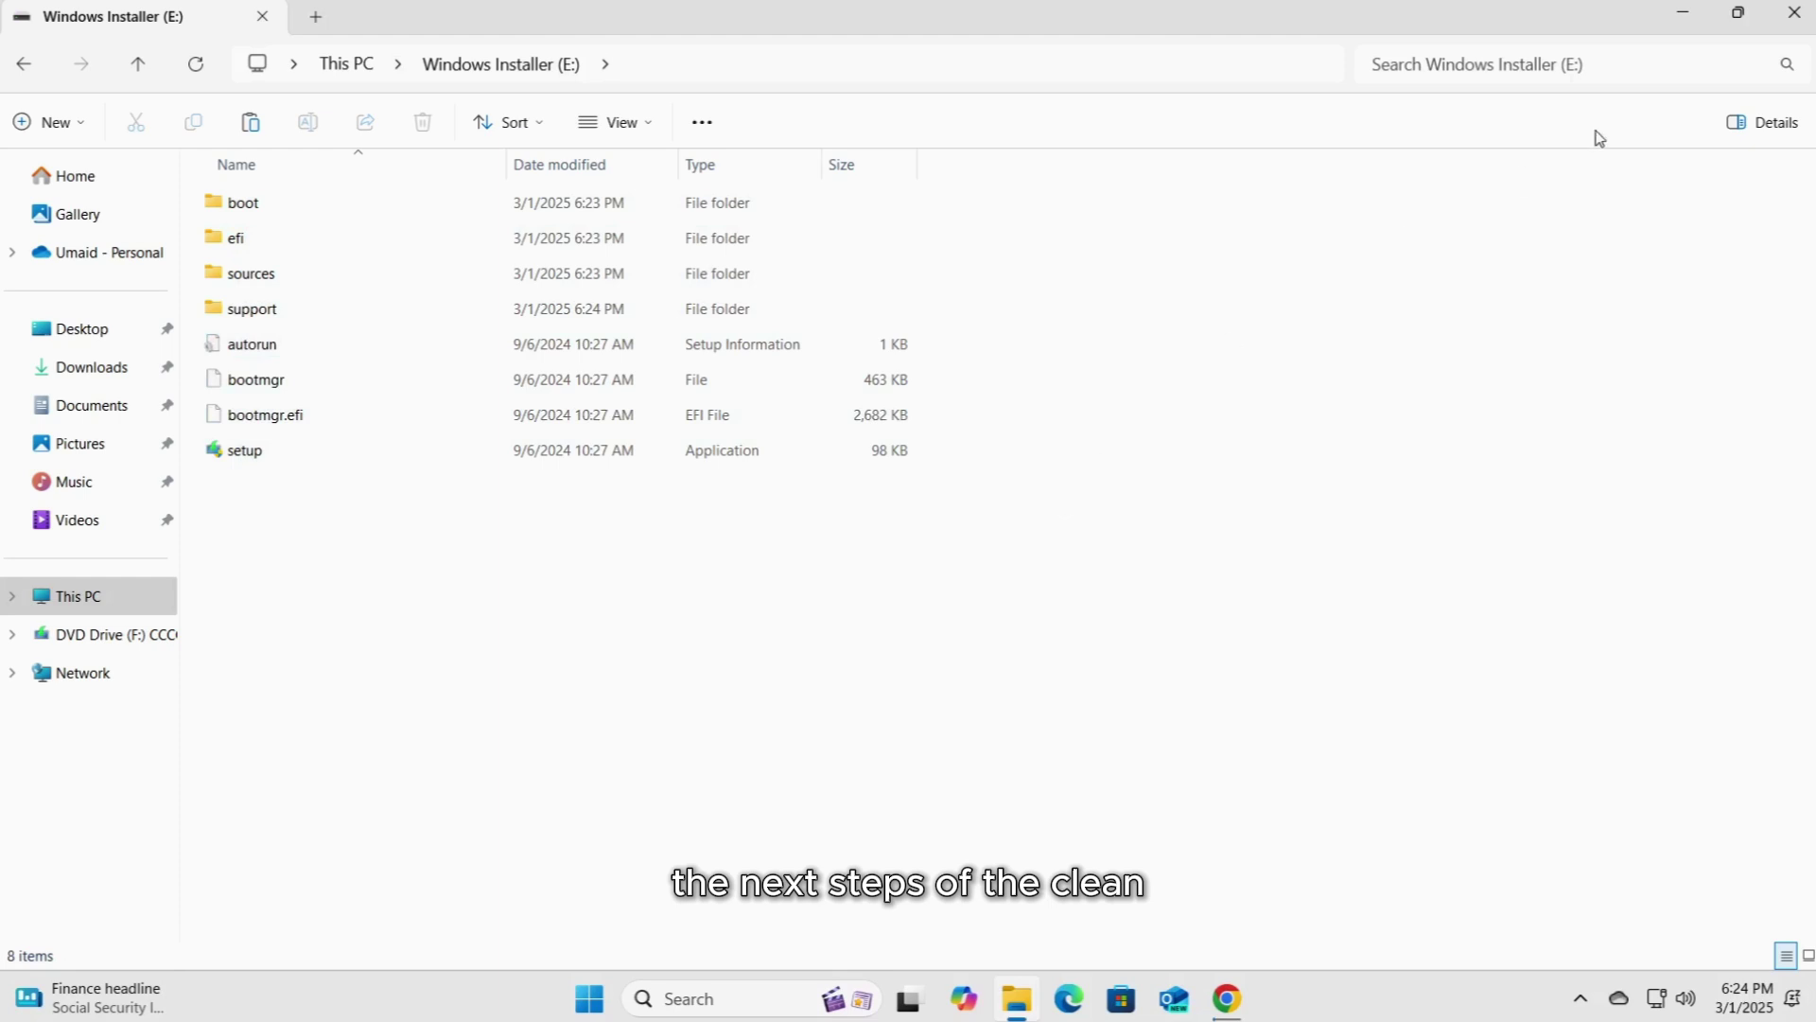
pyautogui.click(1794, 13)
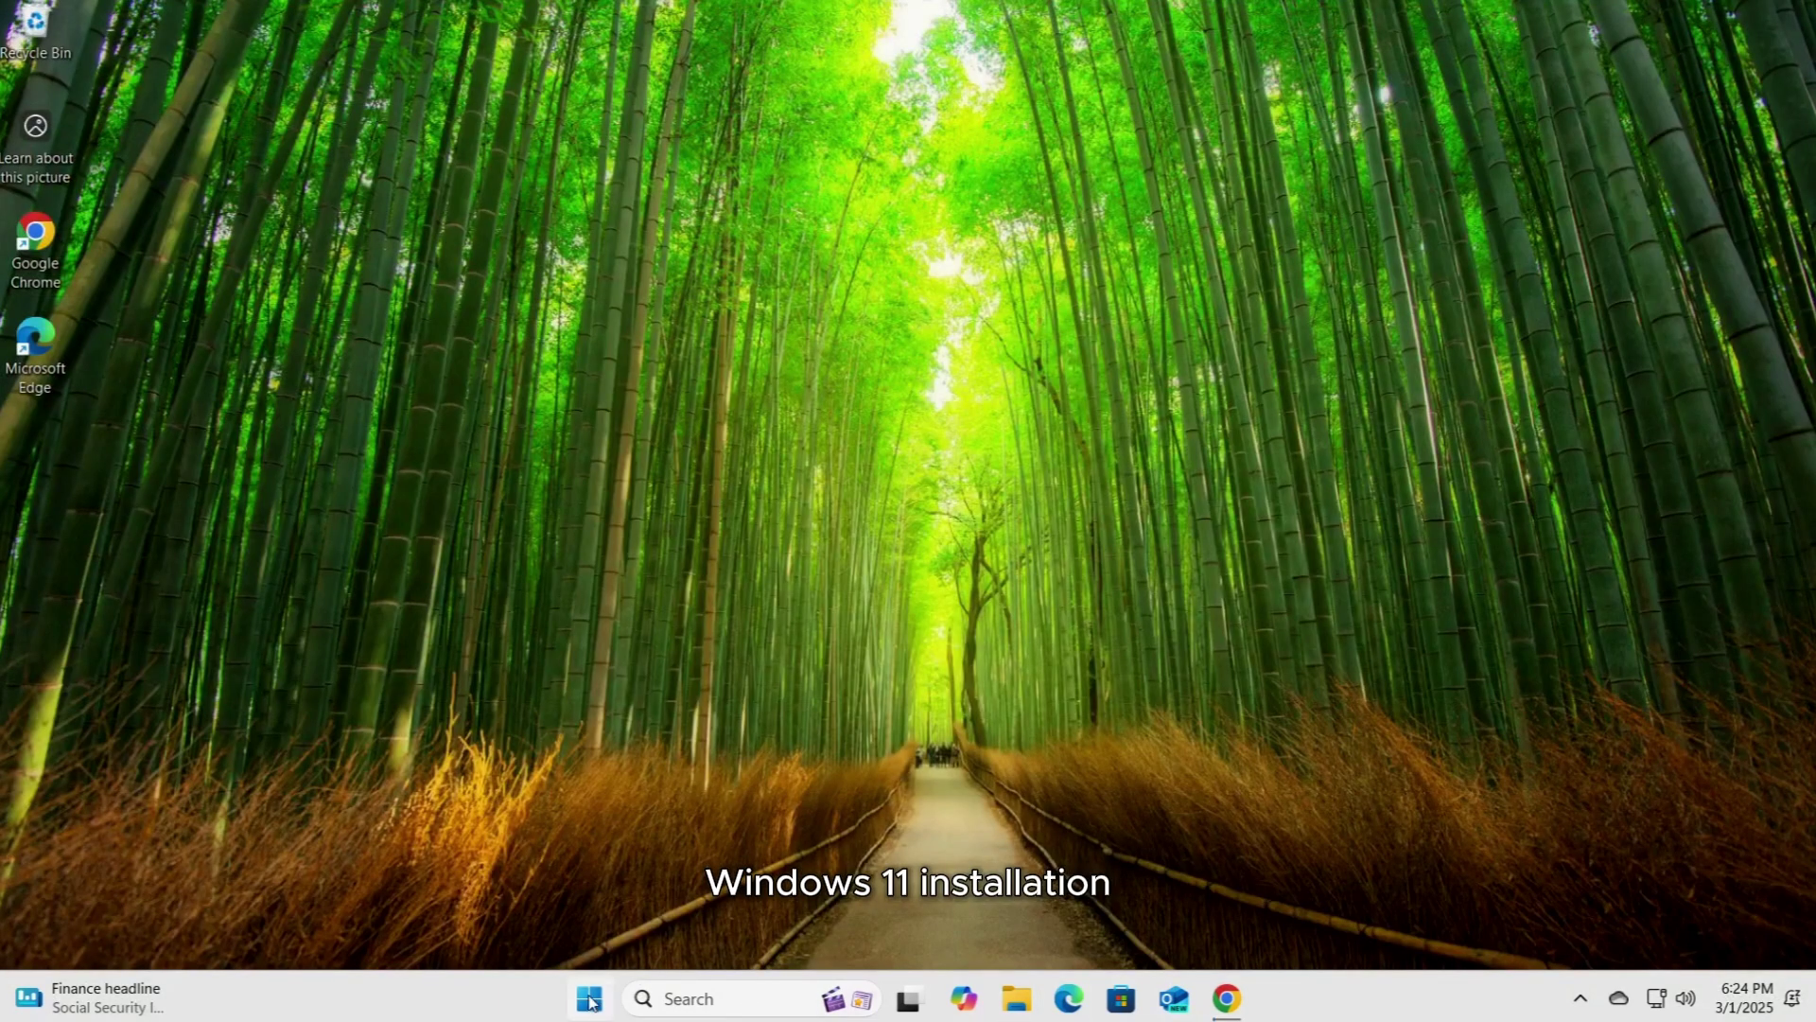
# - Restart the PC into Advanced startup from the System Recovery settings
pyautogui.click(589, 999)
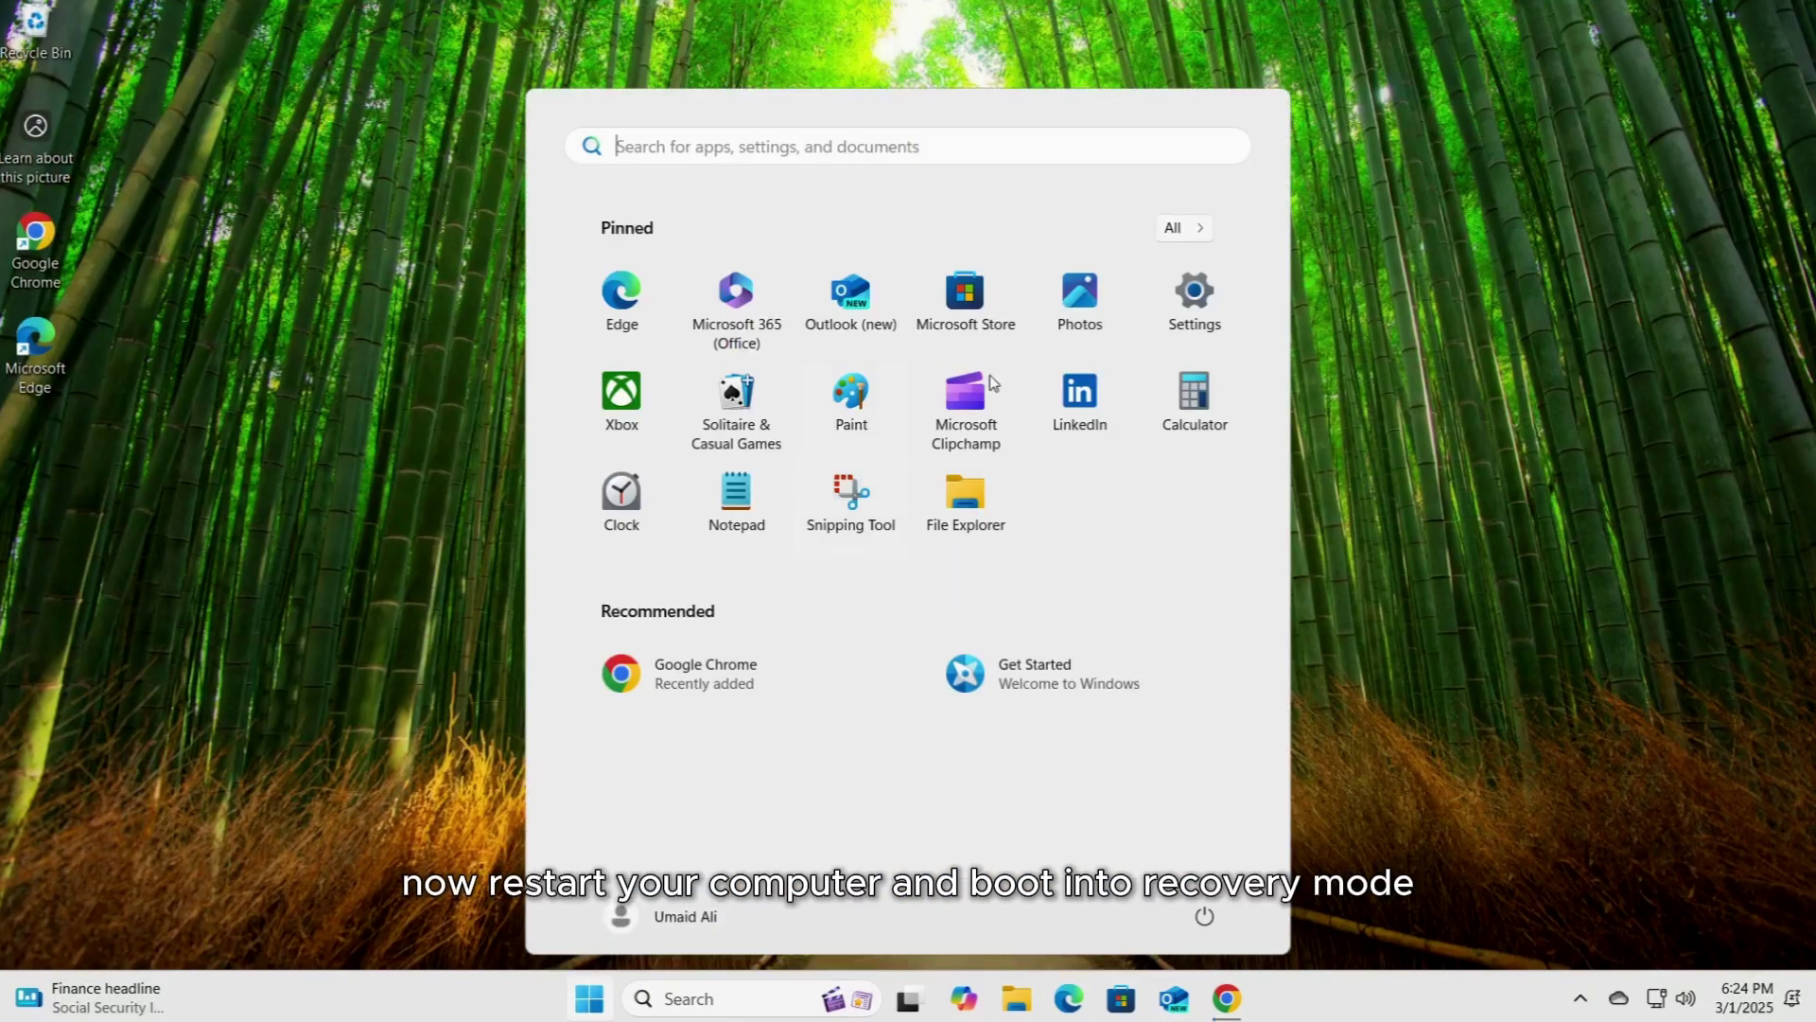
pyautogui.click(1195, 295)
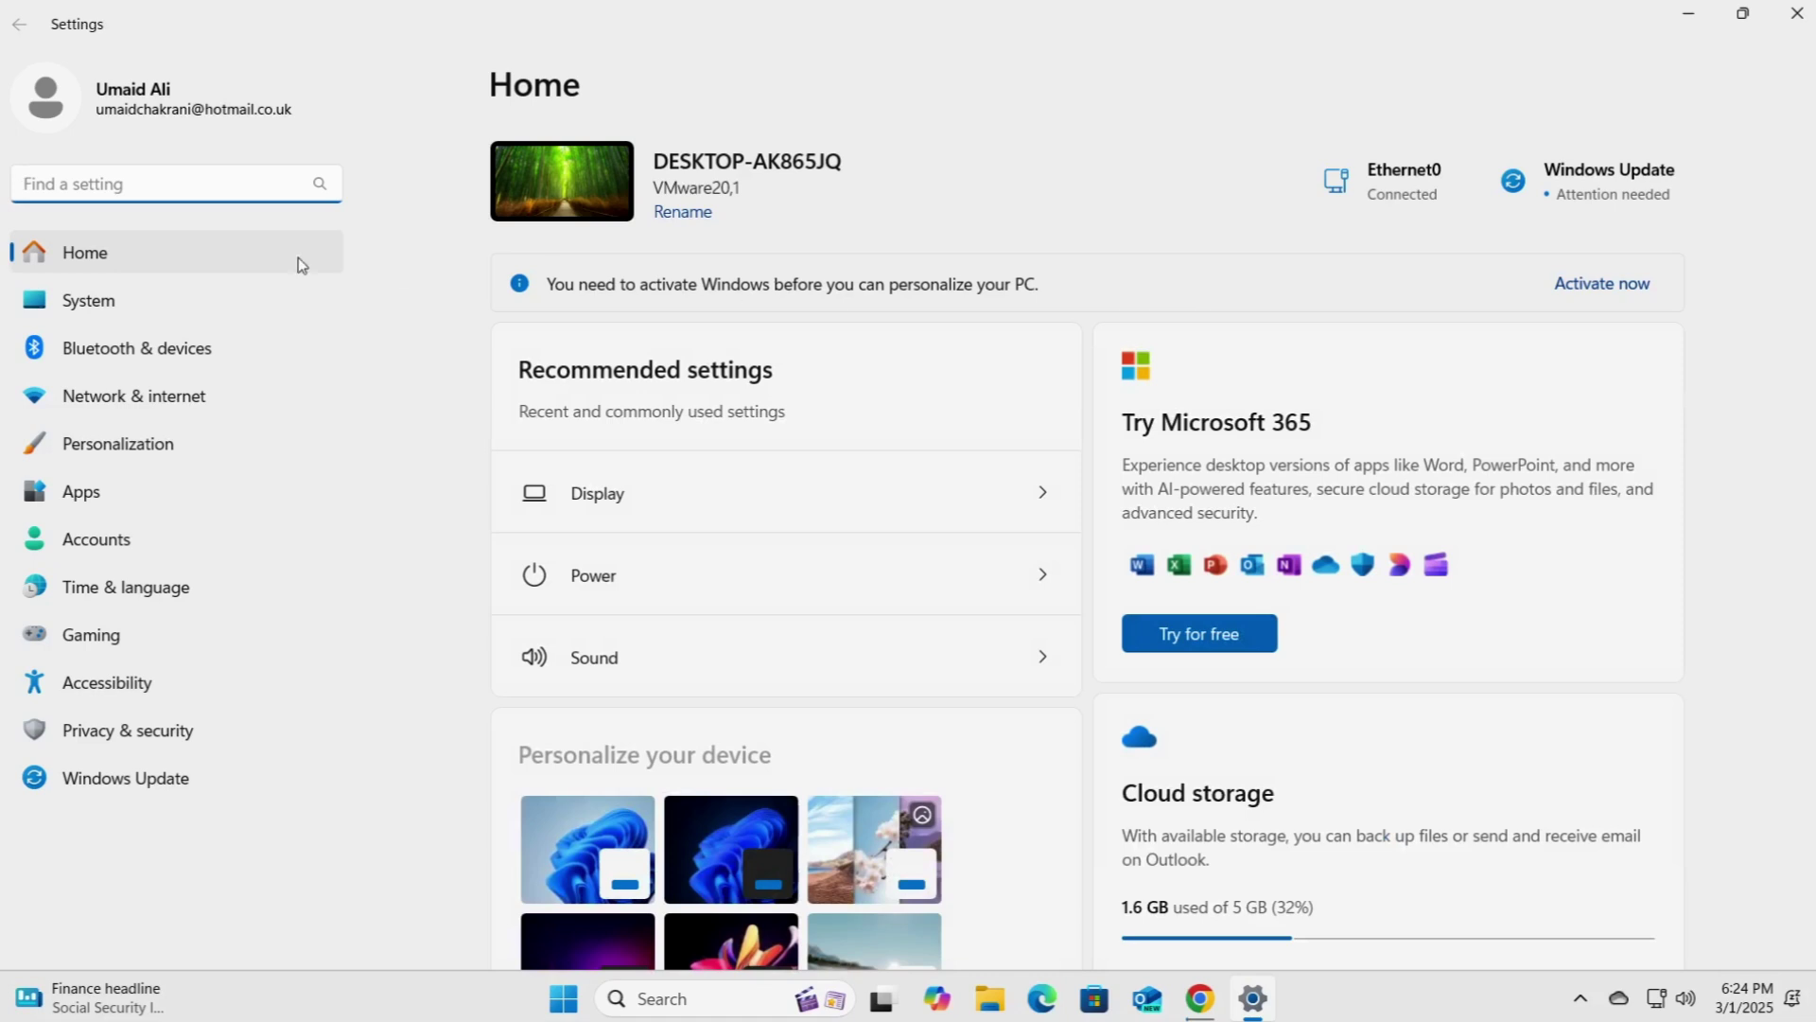
pyautogui.click(139, 305)
pyautogui.scroll(-4, 1037, 502)
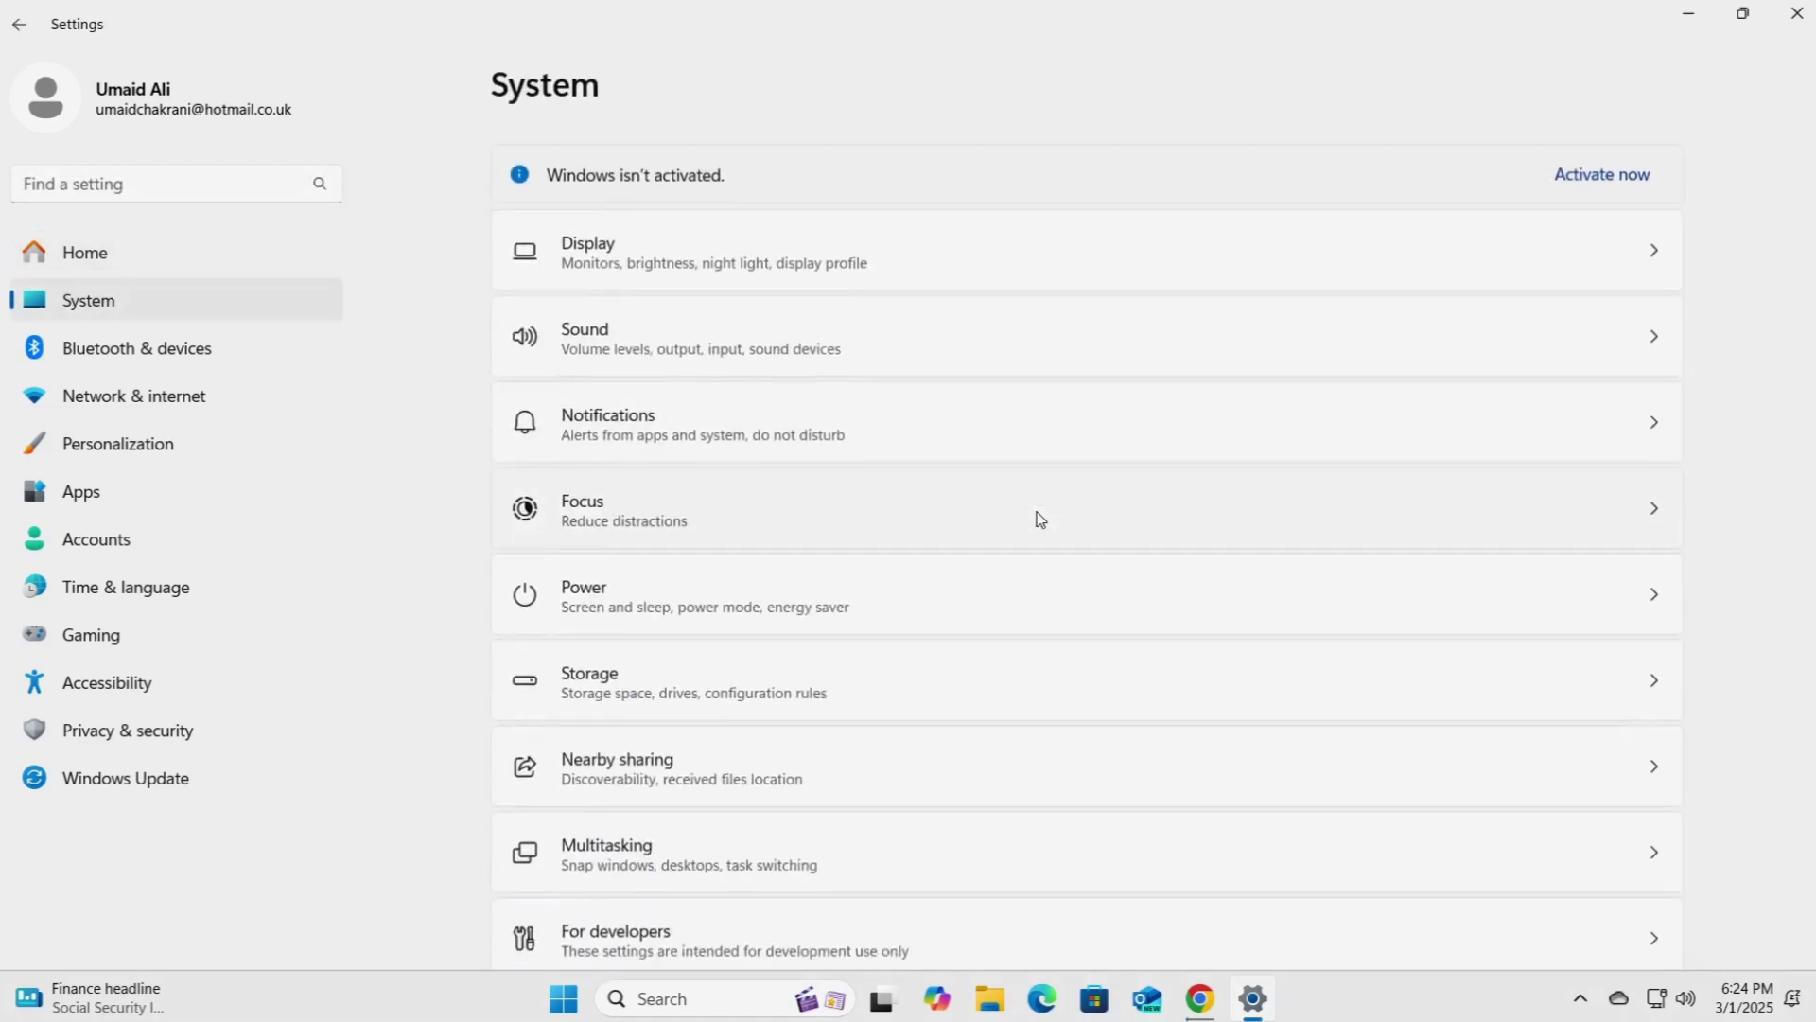
pyautogui.scroll(-3, 1038, 526)
pyautogui.click(848, 681)
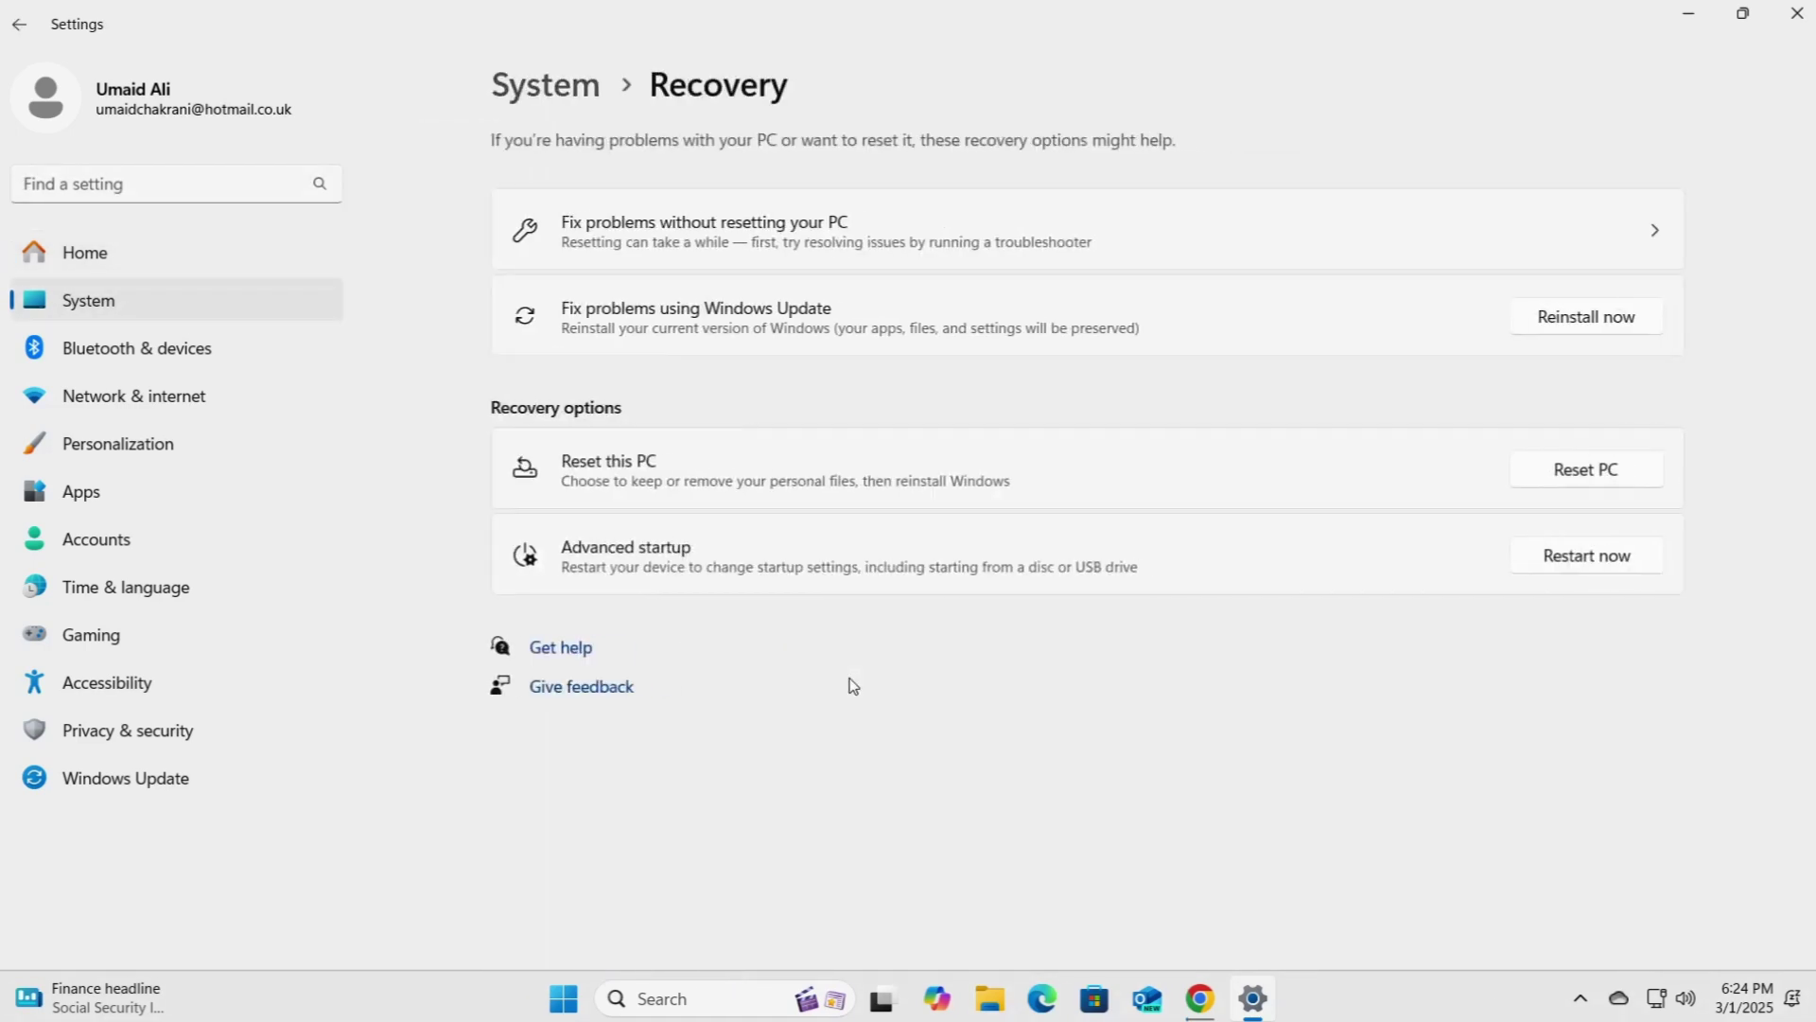
pyautogui.click(1578, 565)
pyautogui.click(755, 572)
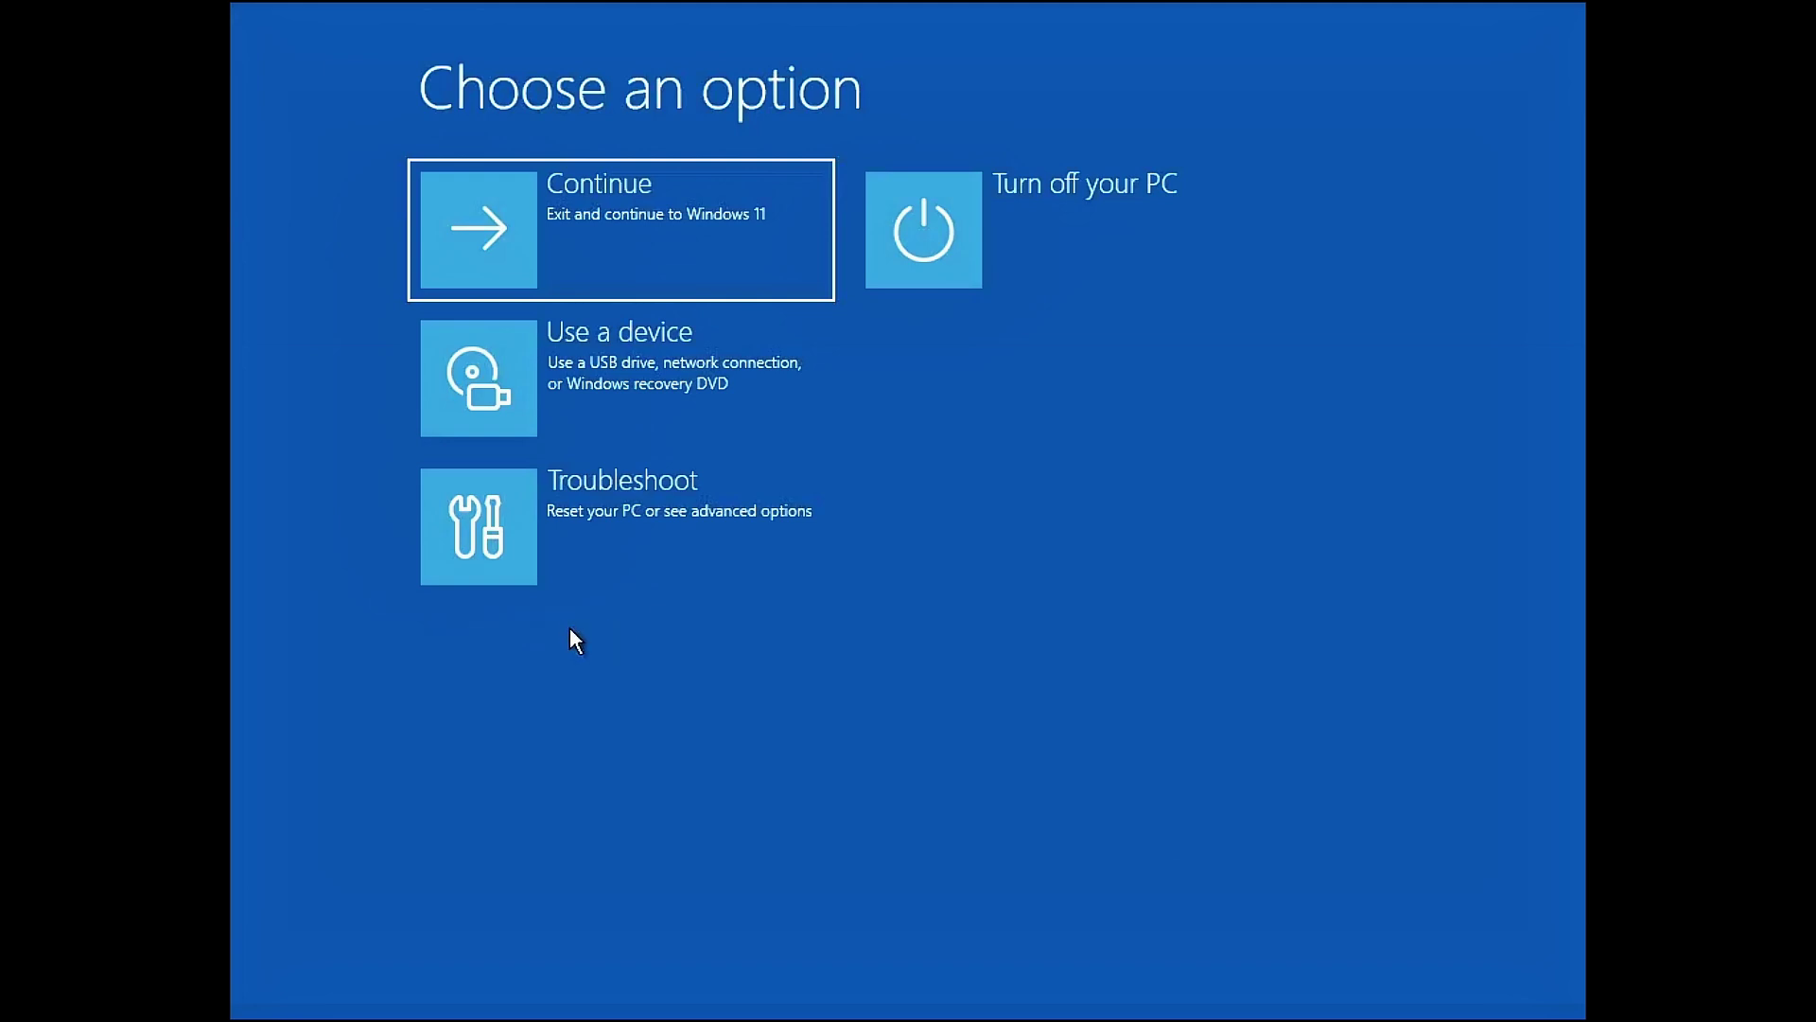
# - Open Command Prompt from the advanced troubleshooting options of the recovery environment
pyautogui.click(596, 514)
pyautogui.click(615, 383)
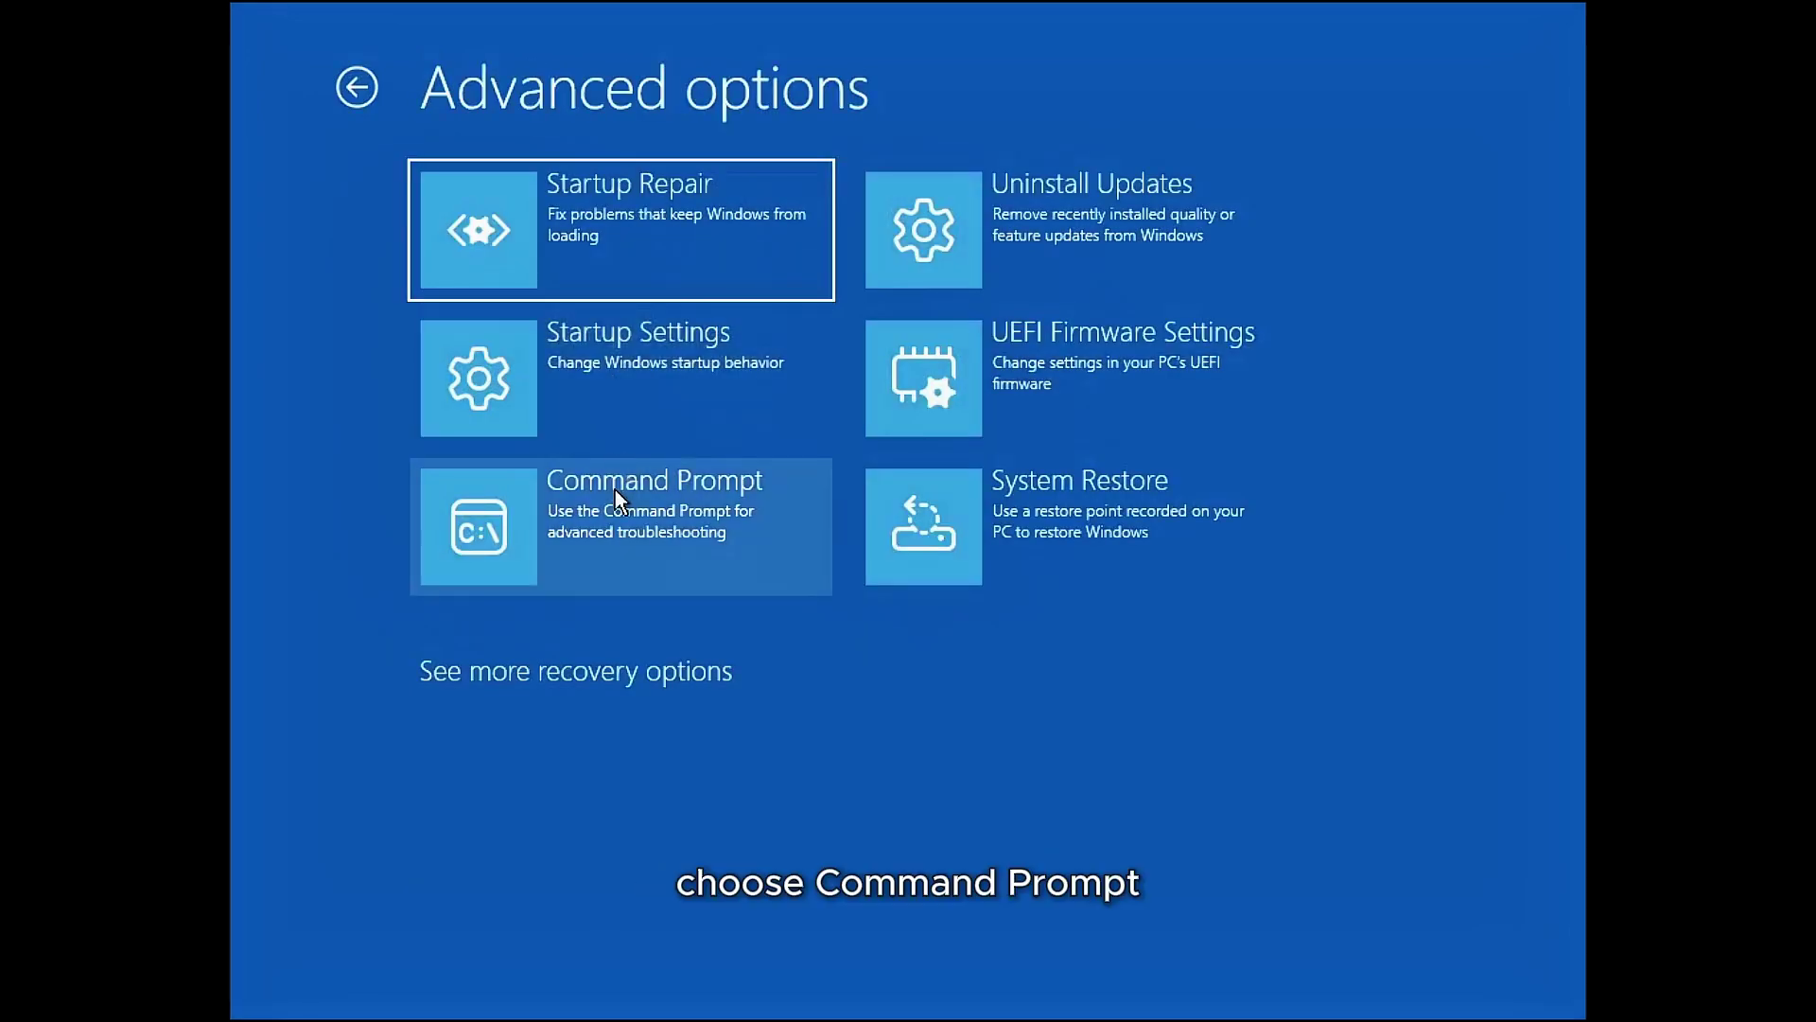
pyautogui.click(615, 490)
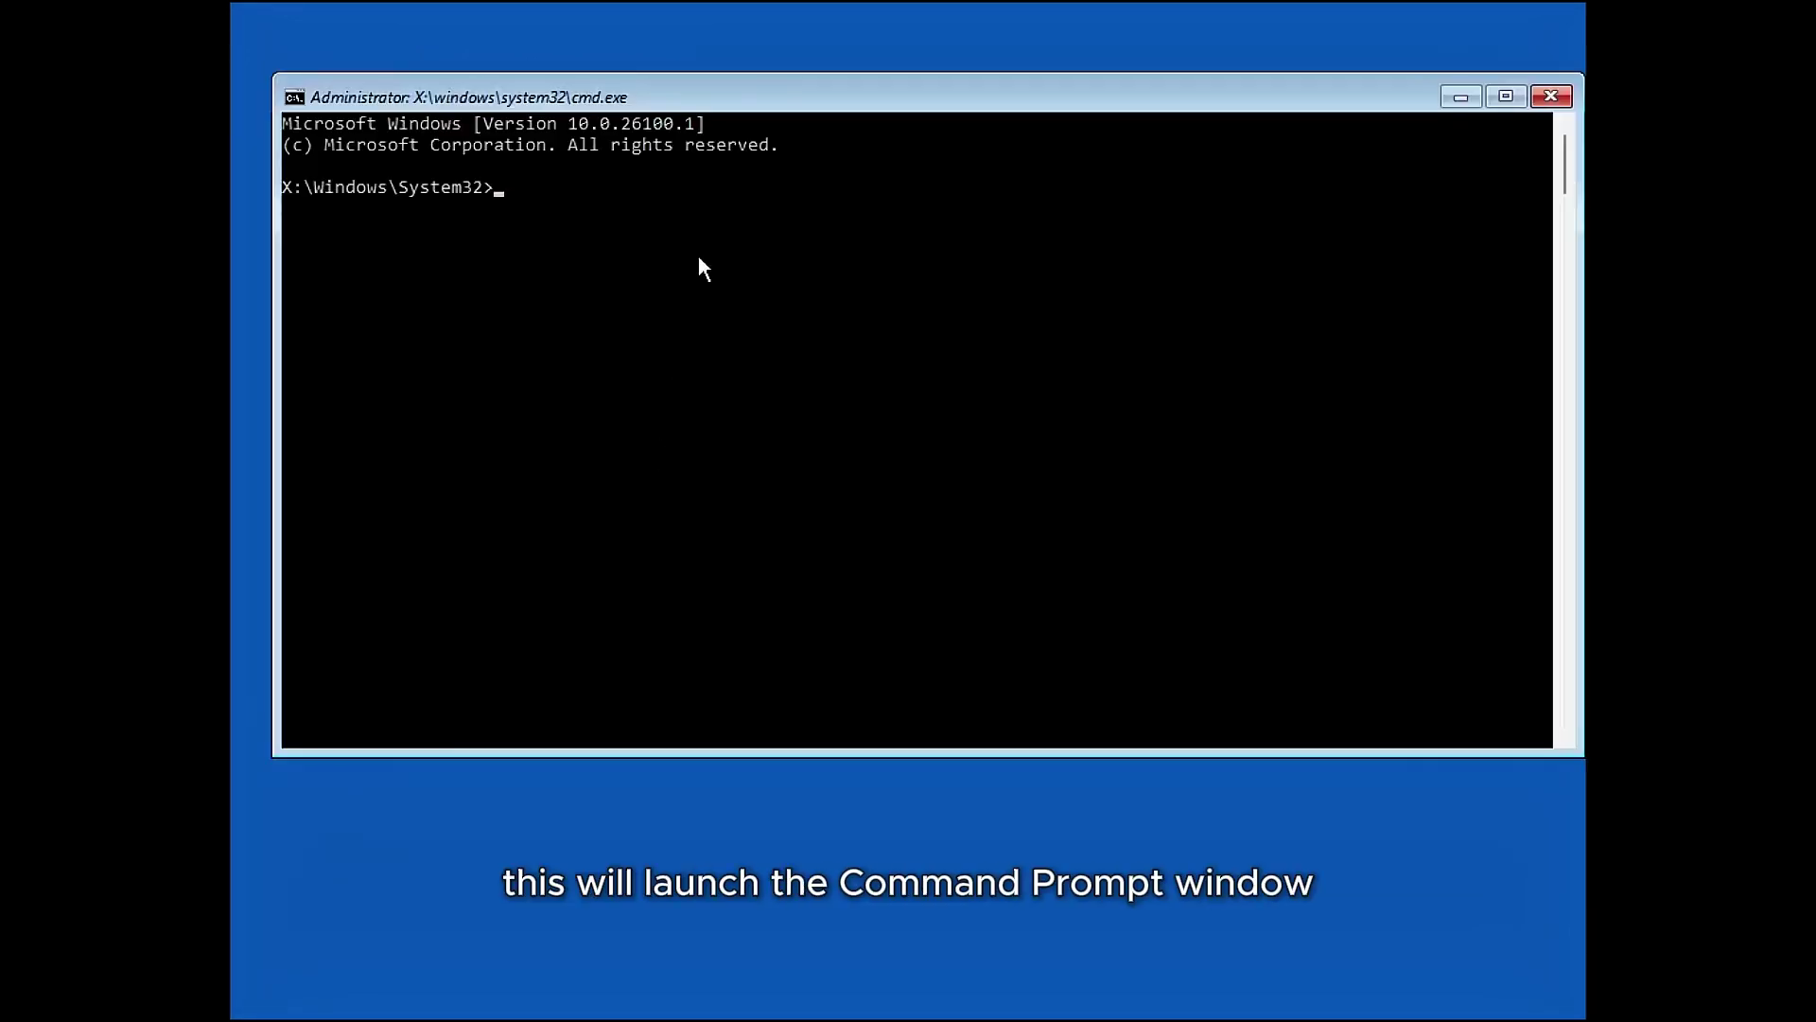
# - Start diskpart and run list volume to show the computer's volumes
pyautogui.moveTo(768, 123); pyautogui.dragTo(757, 150)
pyautogui.click(755, 196)
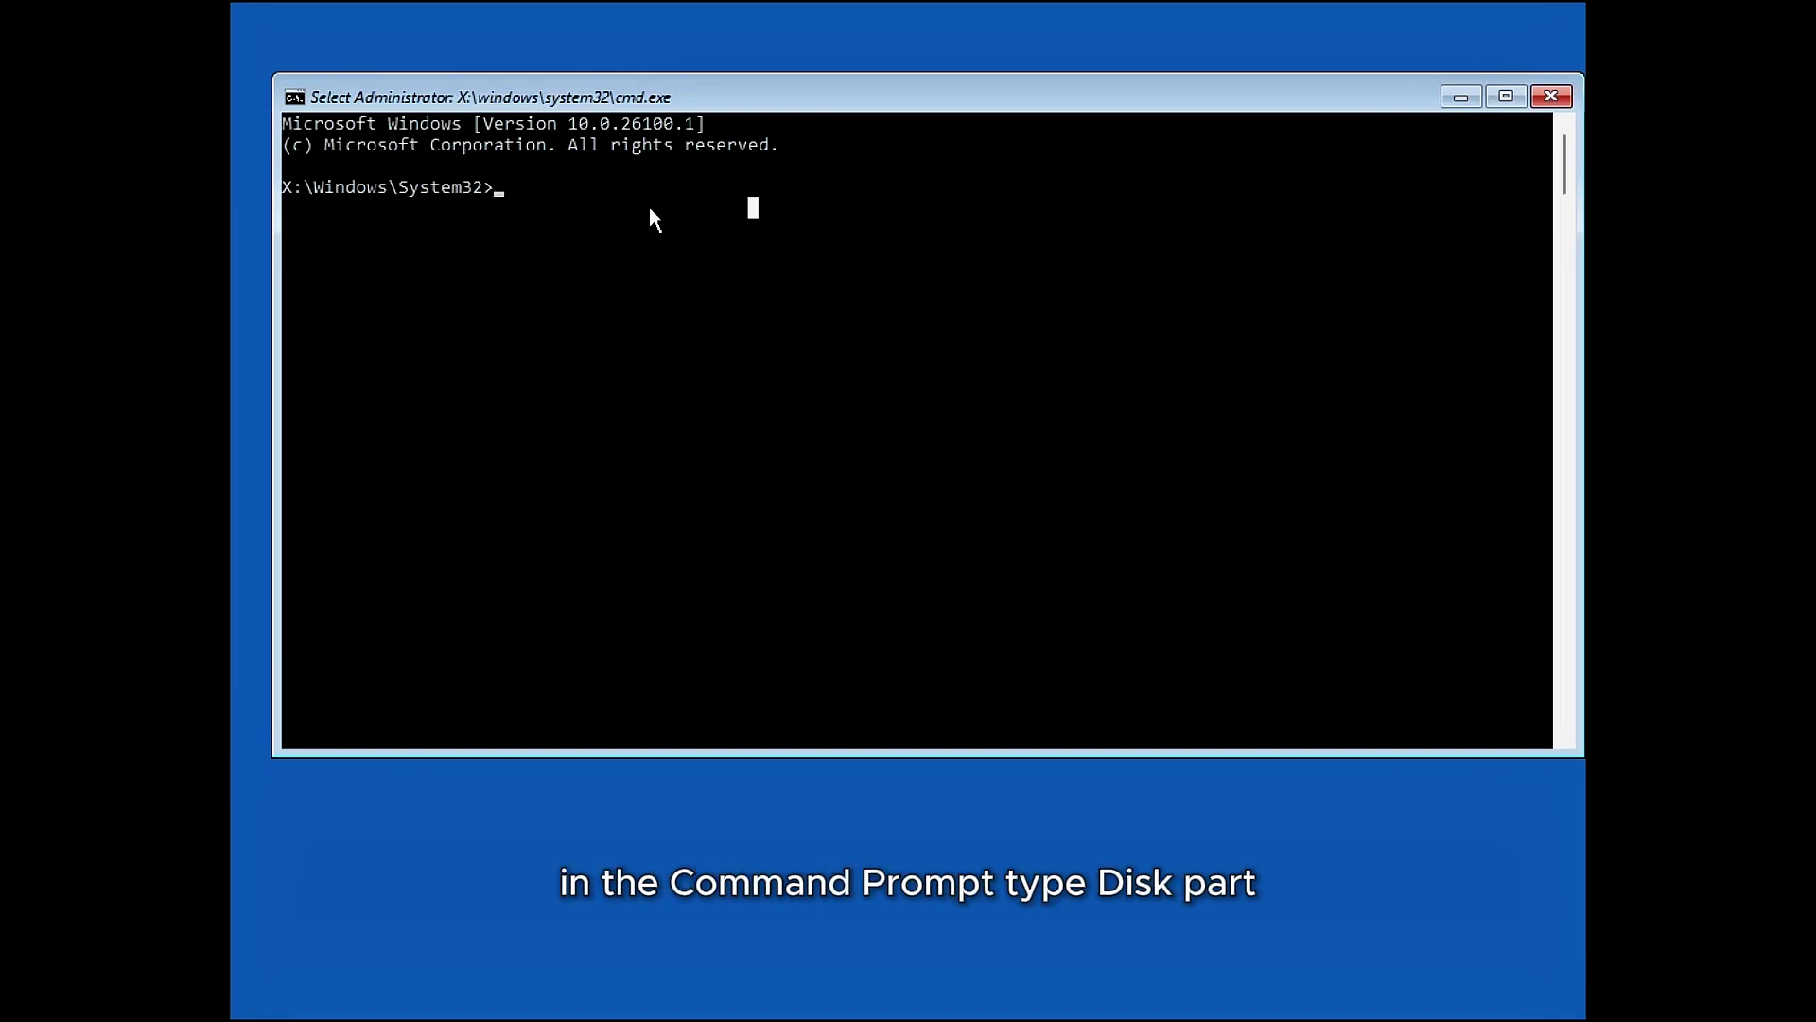
pyautogui.write('diskpart')
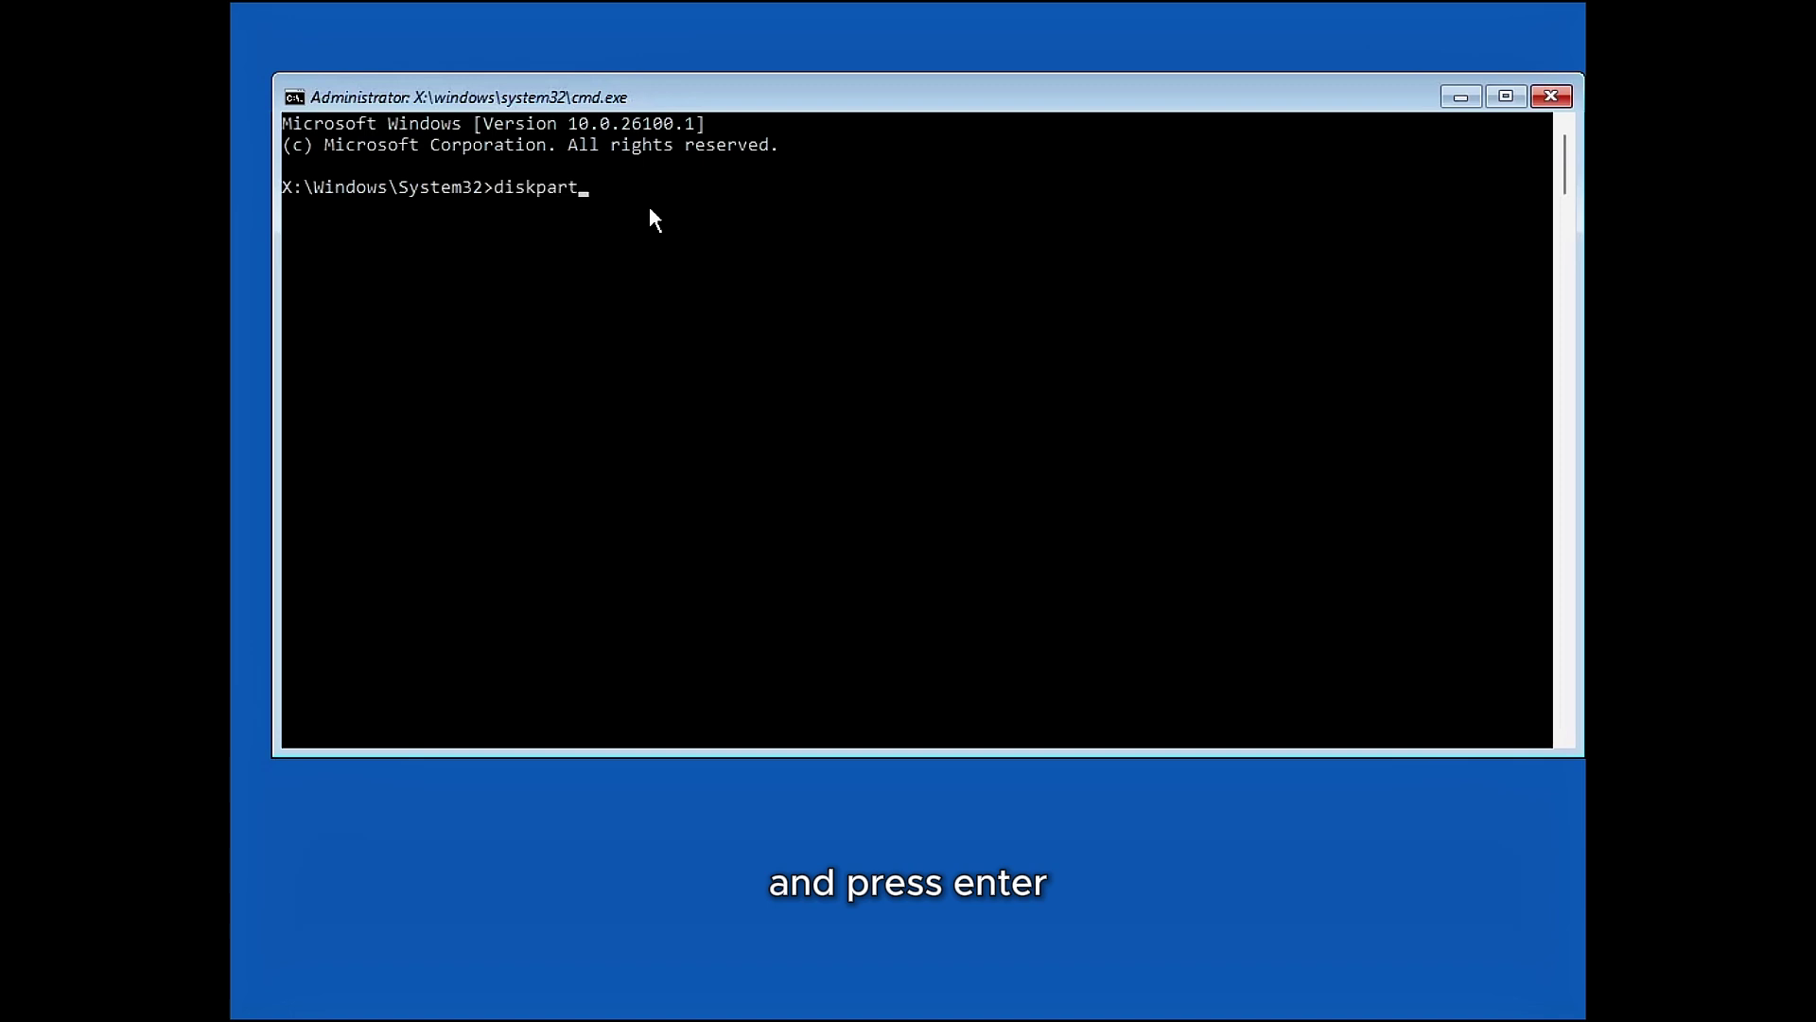
pyautogui.press('Return')
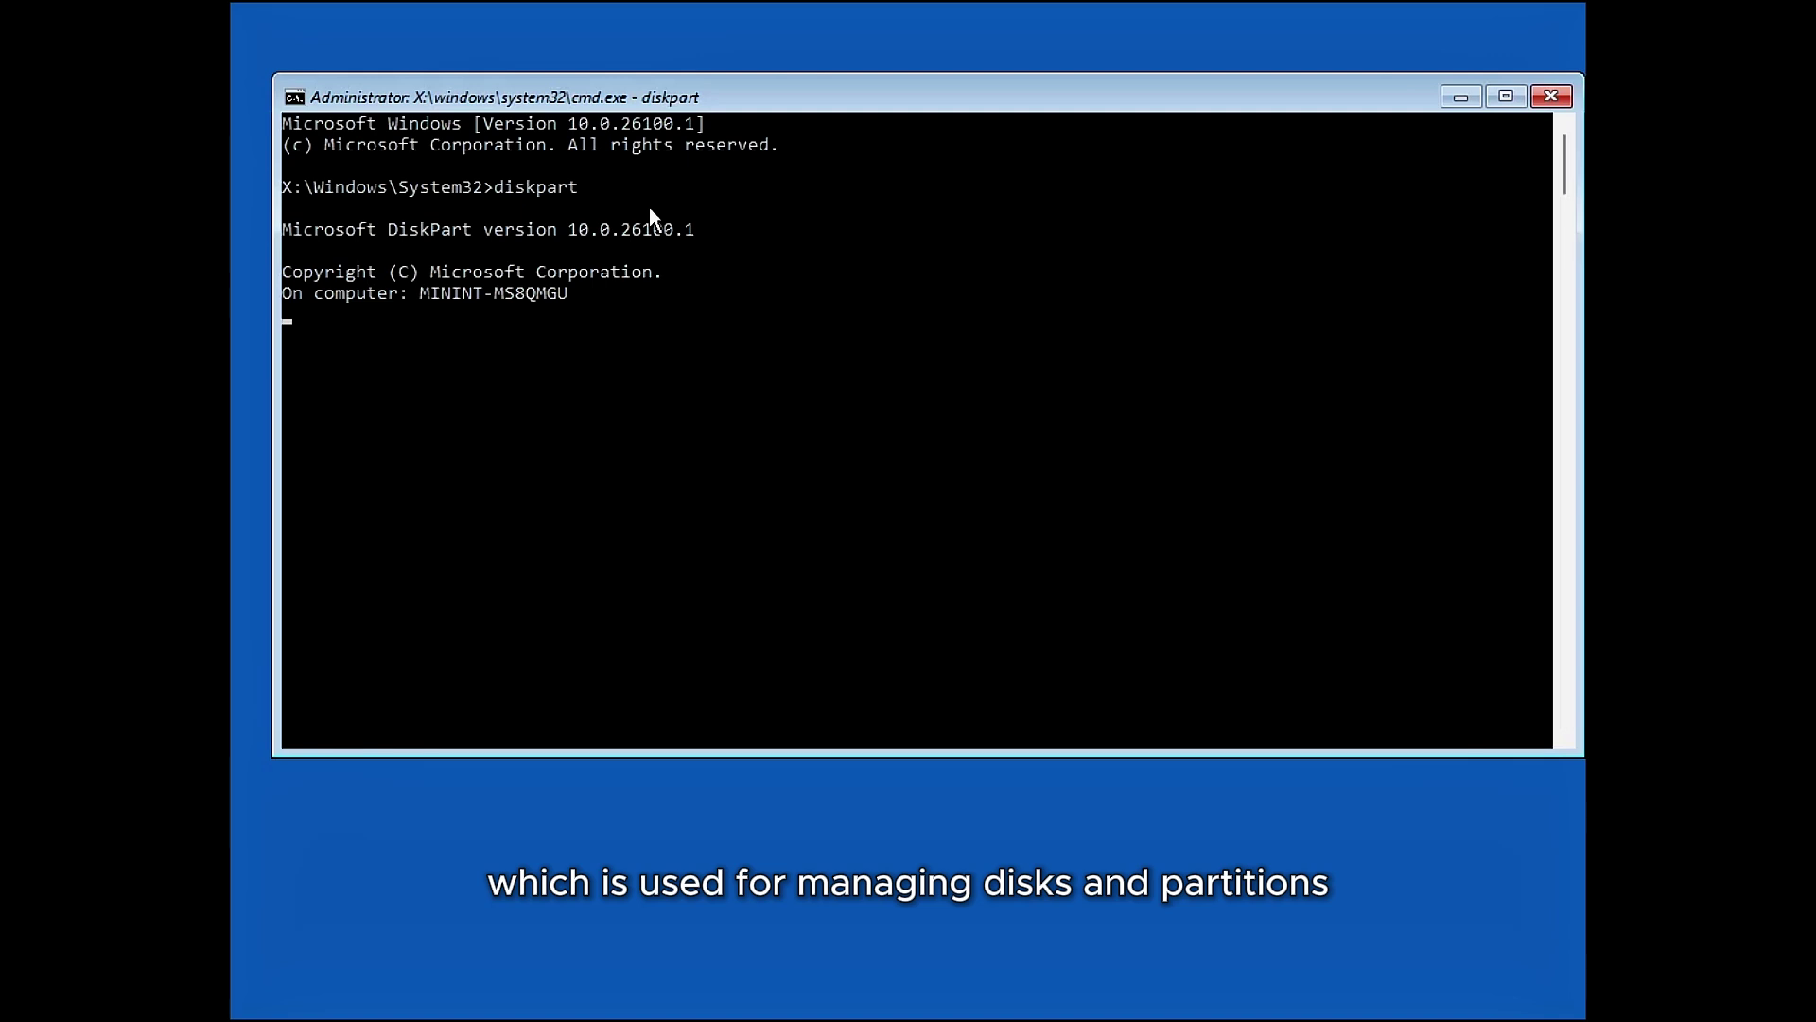
pyautogui.write('li')
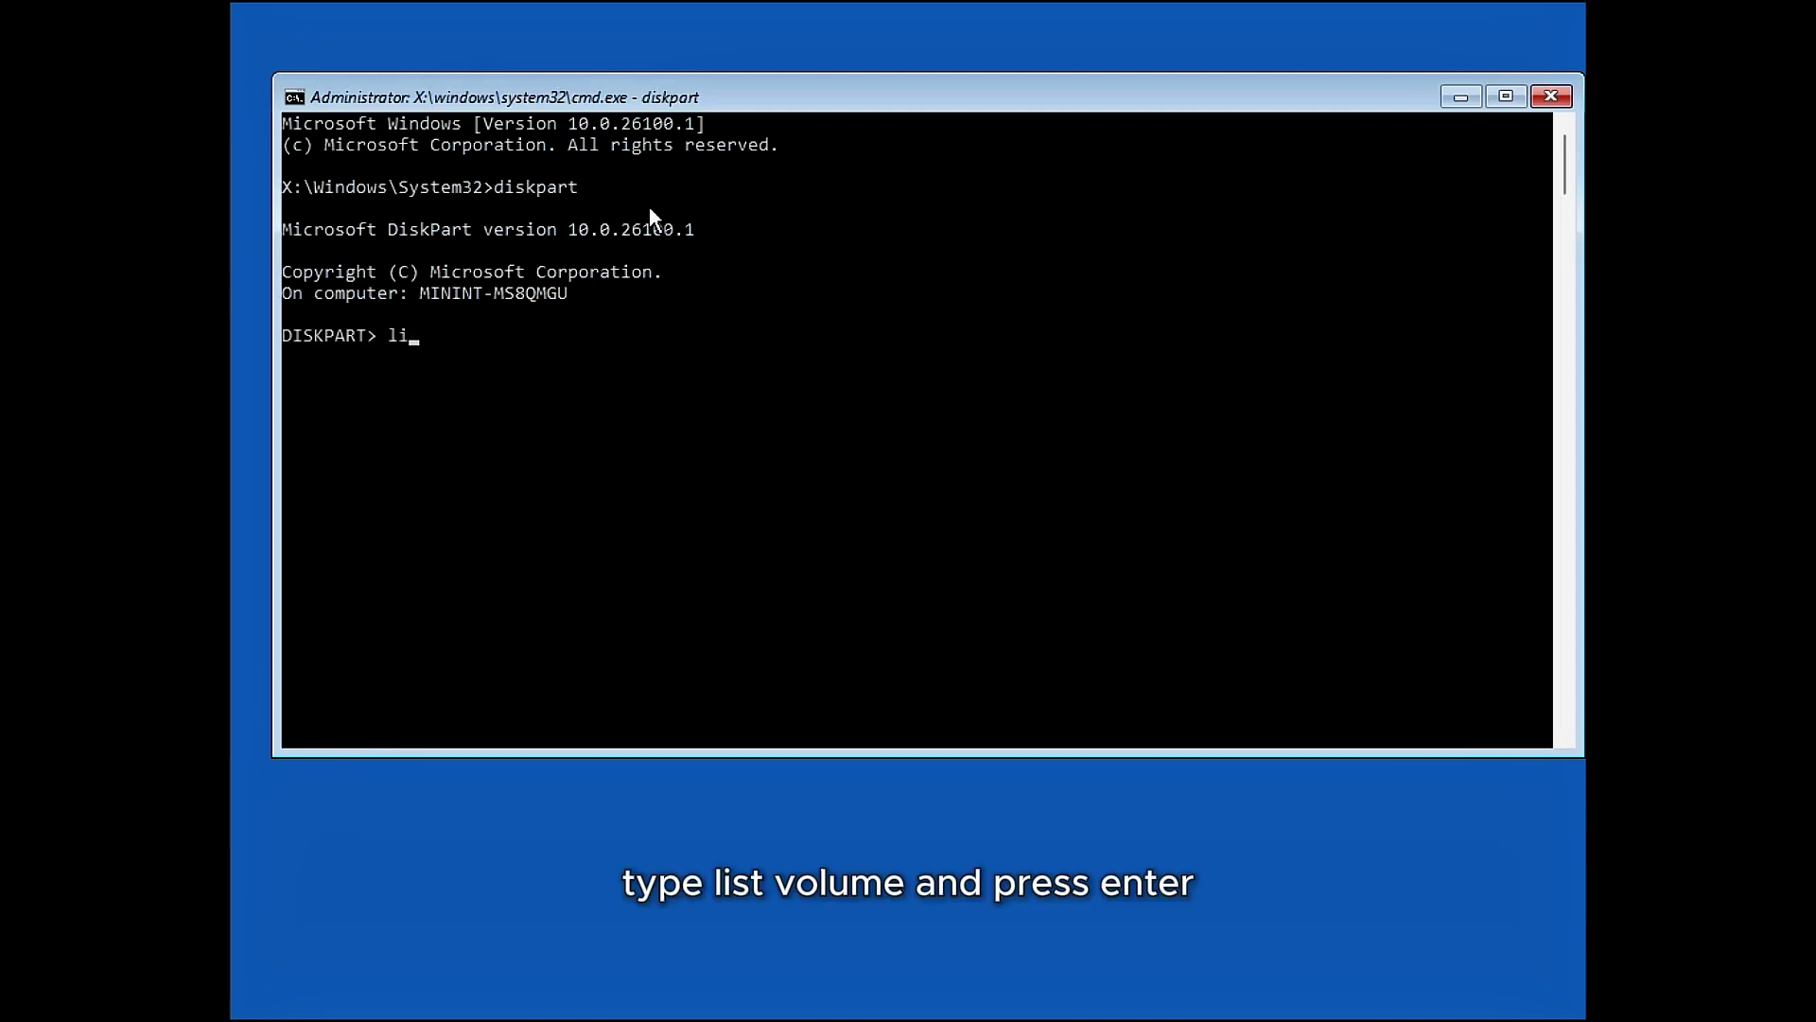
pyautogui.write('st volume')
pyautogui.press('Return')
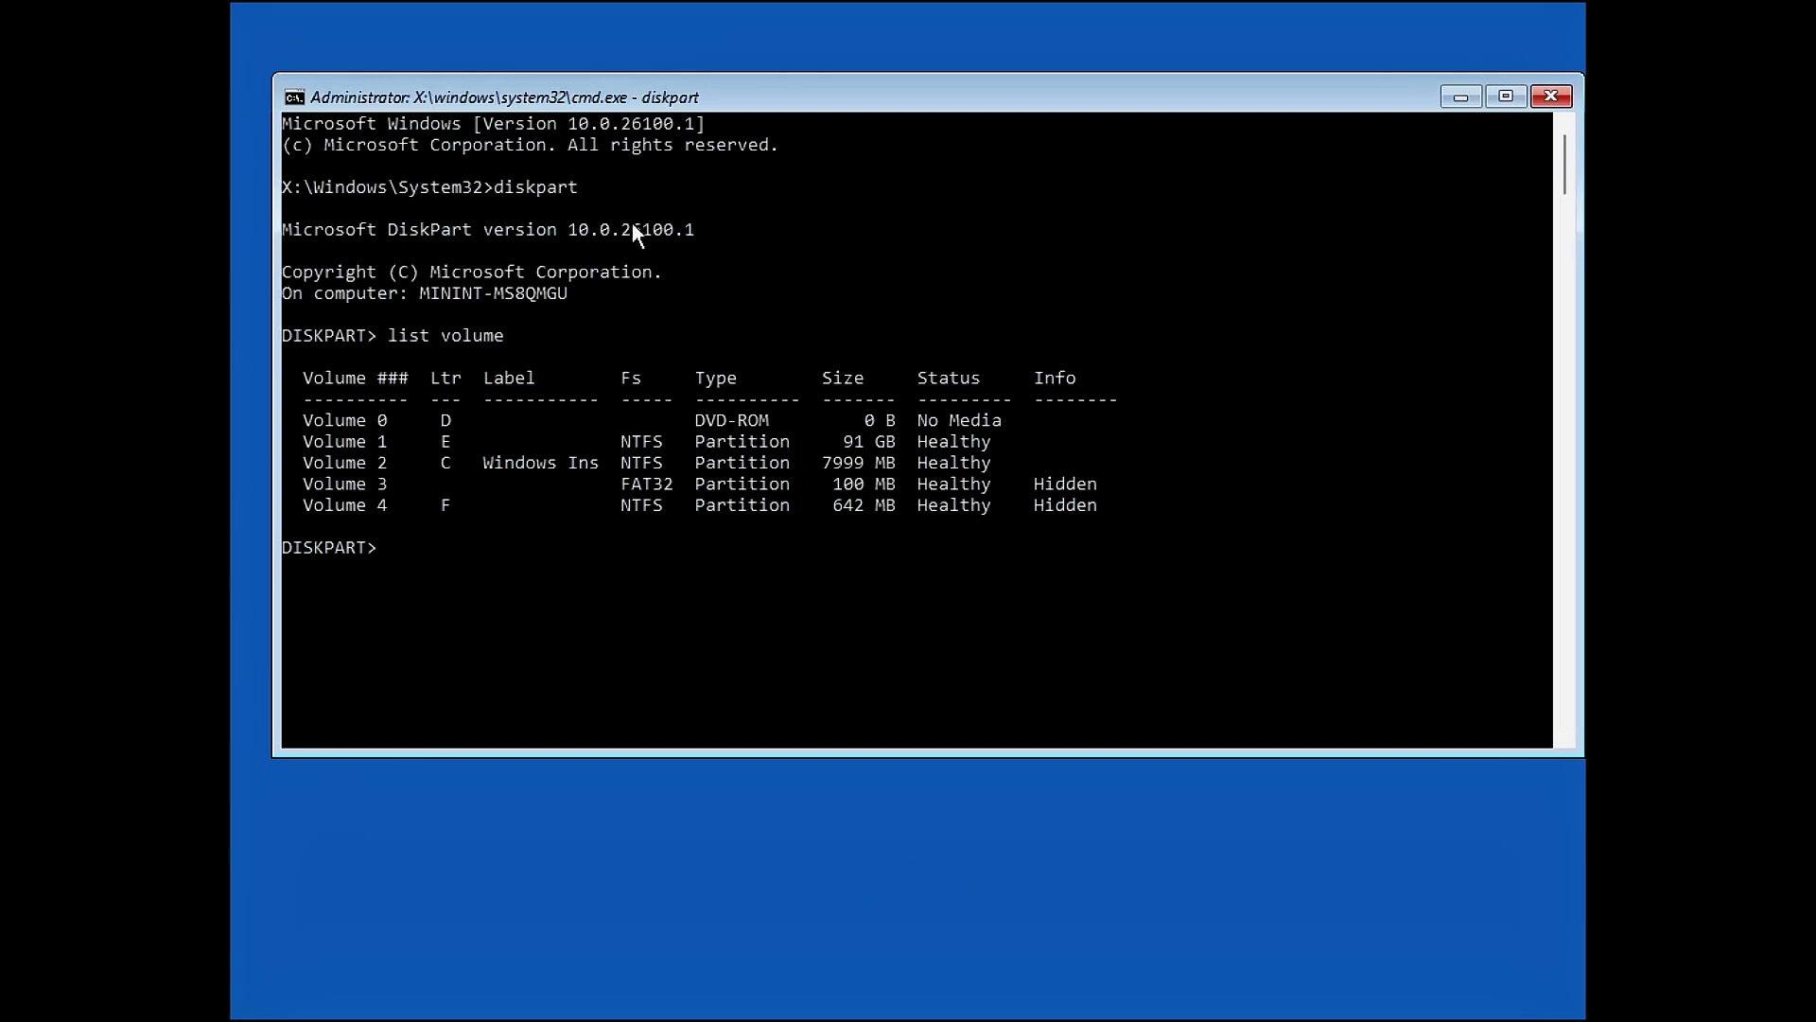
# - Check the drive letter of the 7999 MB Windows Installer volume and exit DiskPart
pyautogui.moveTo(308, 459); pyautogui.dragTo(596, 473)
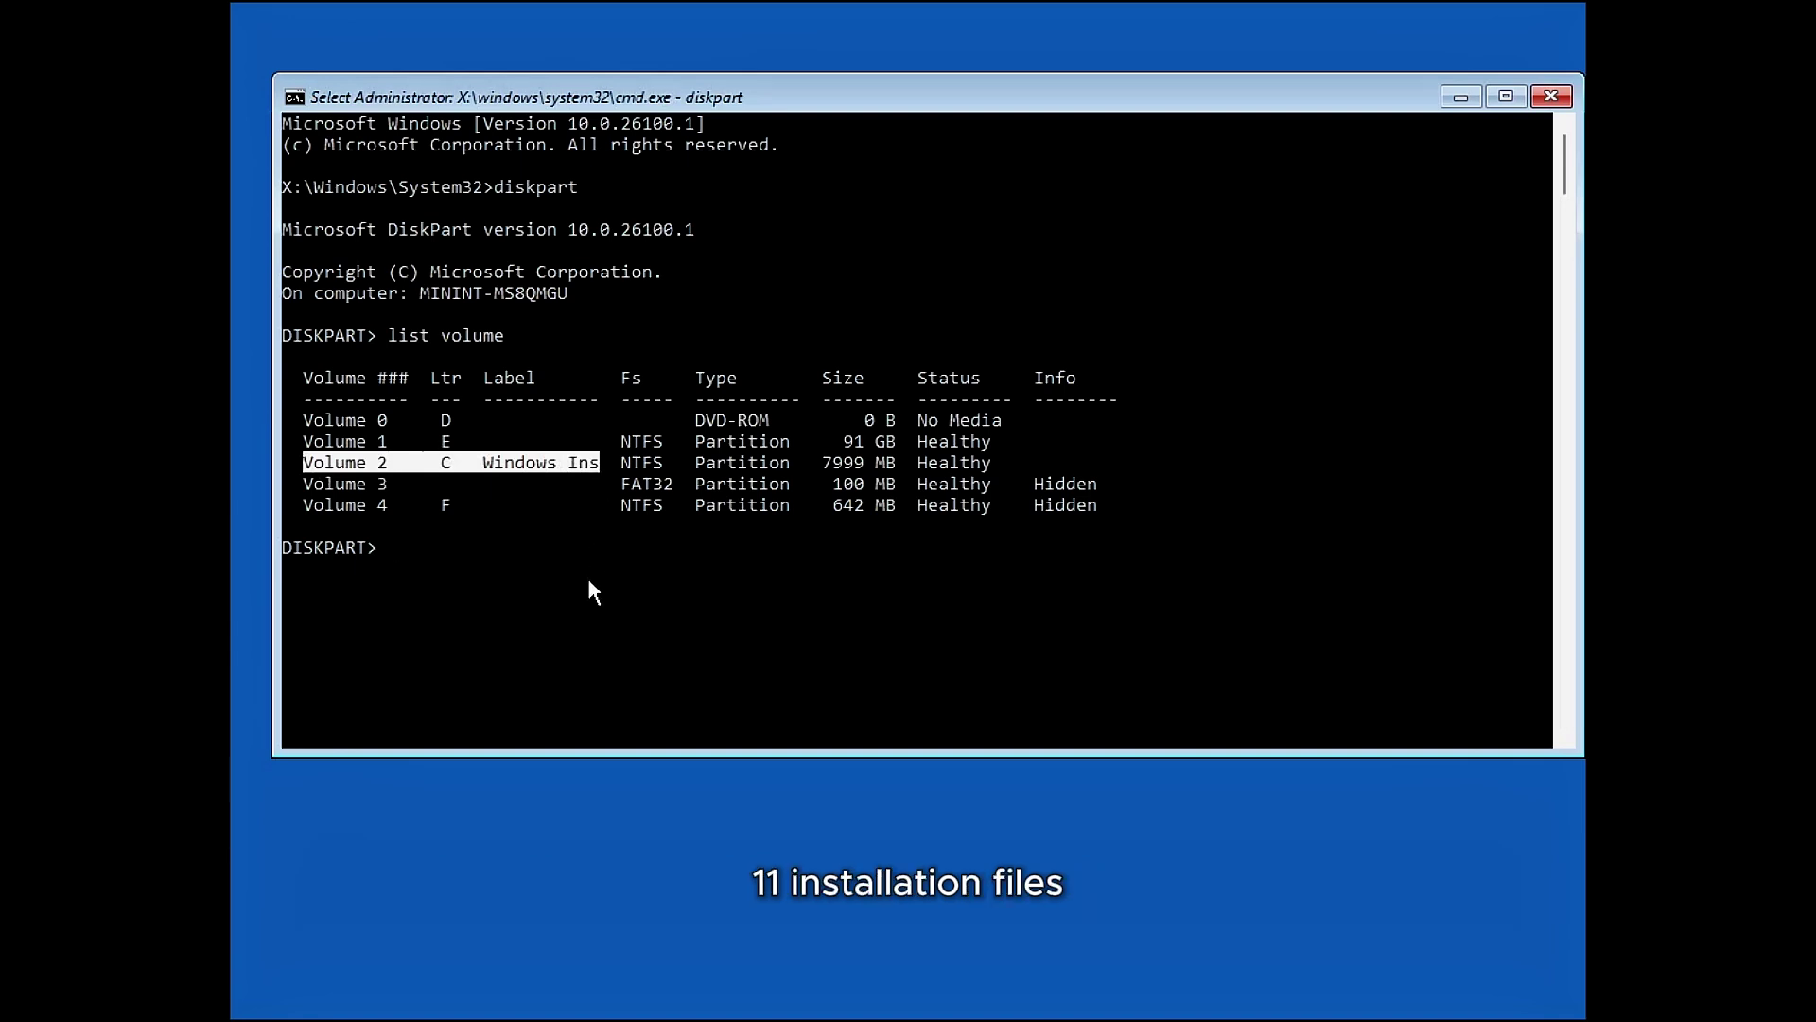
pyautogui.click(445, 467)
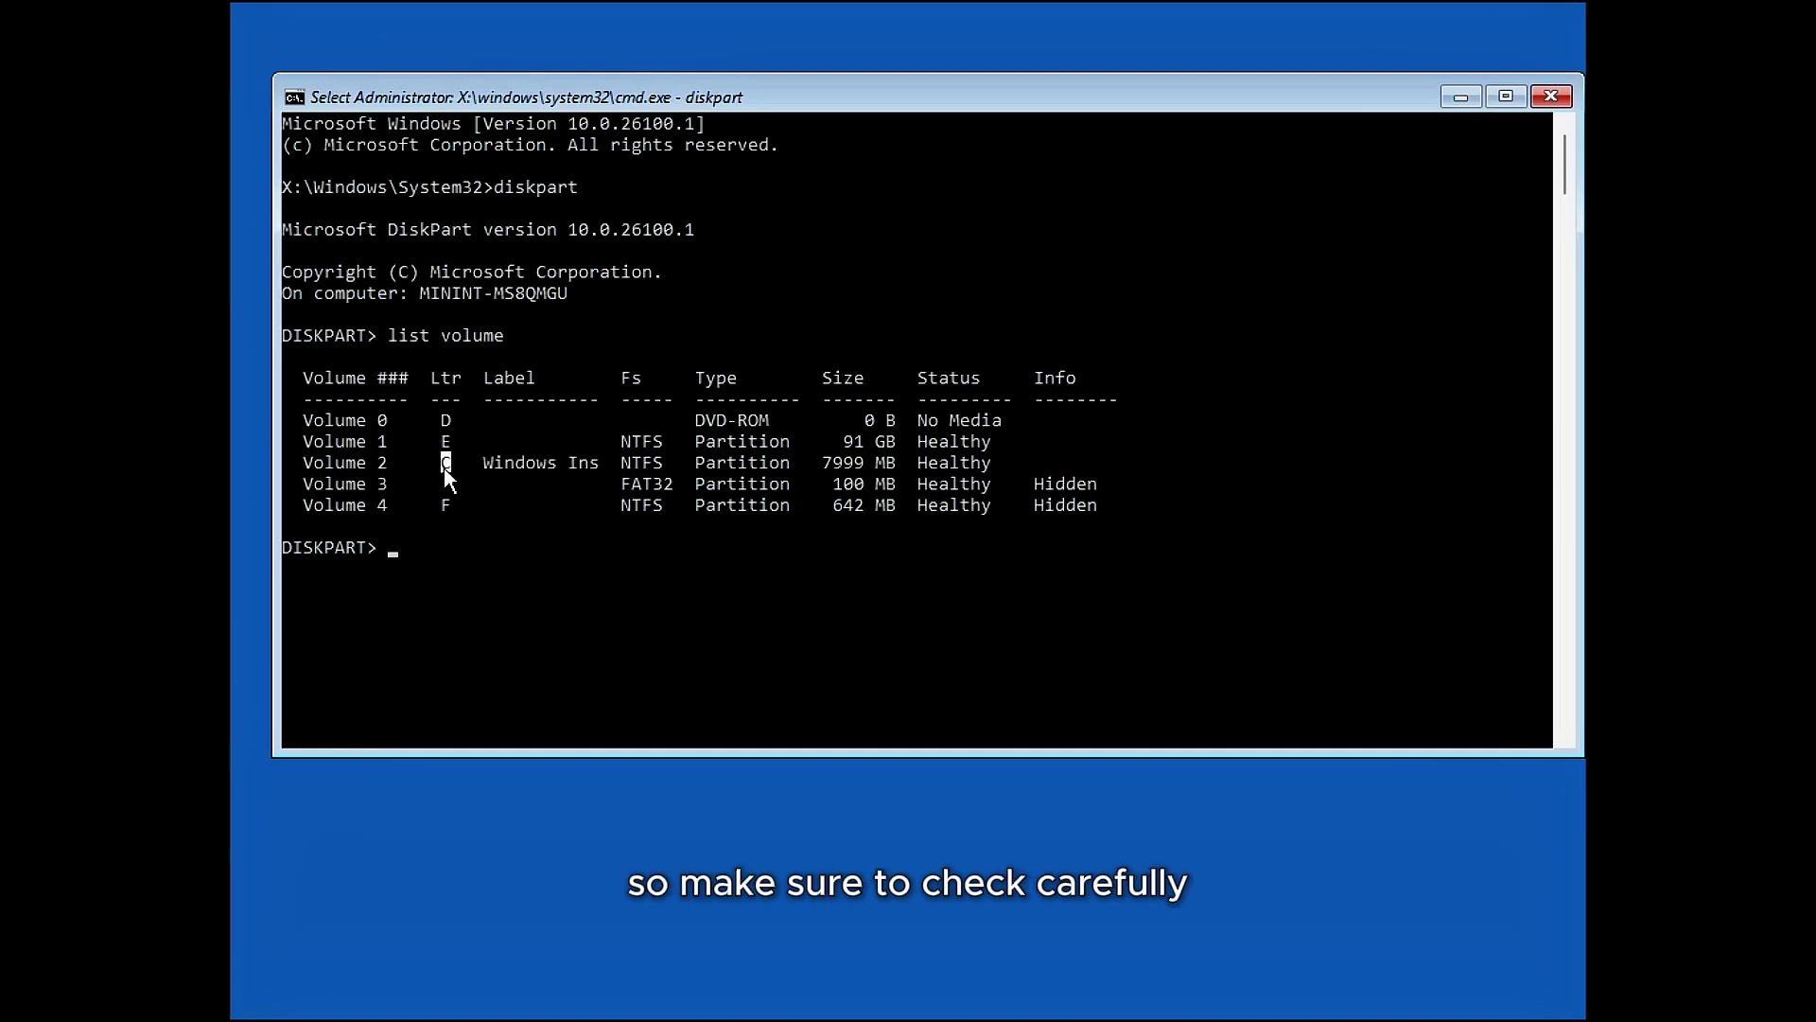
pyautogui.click(426, 567)
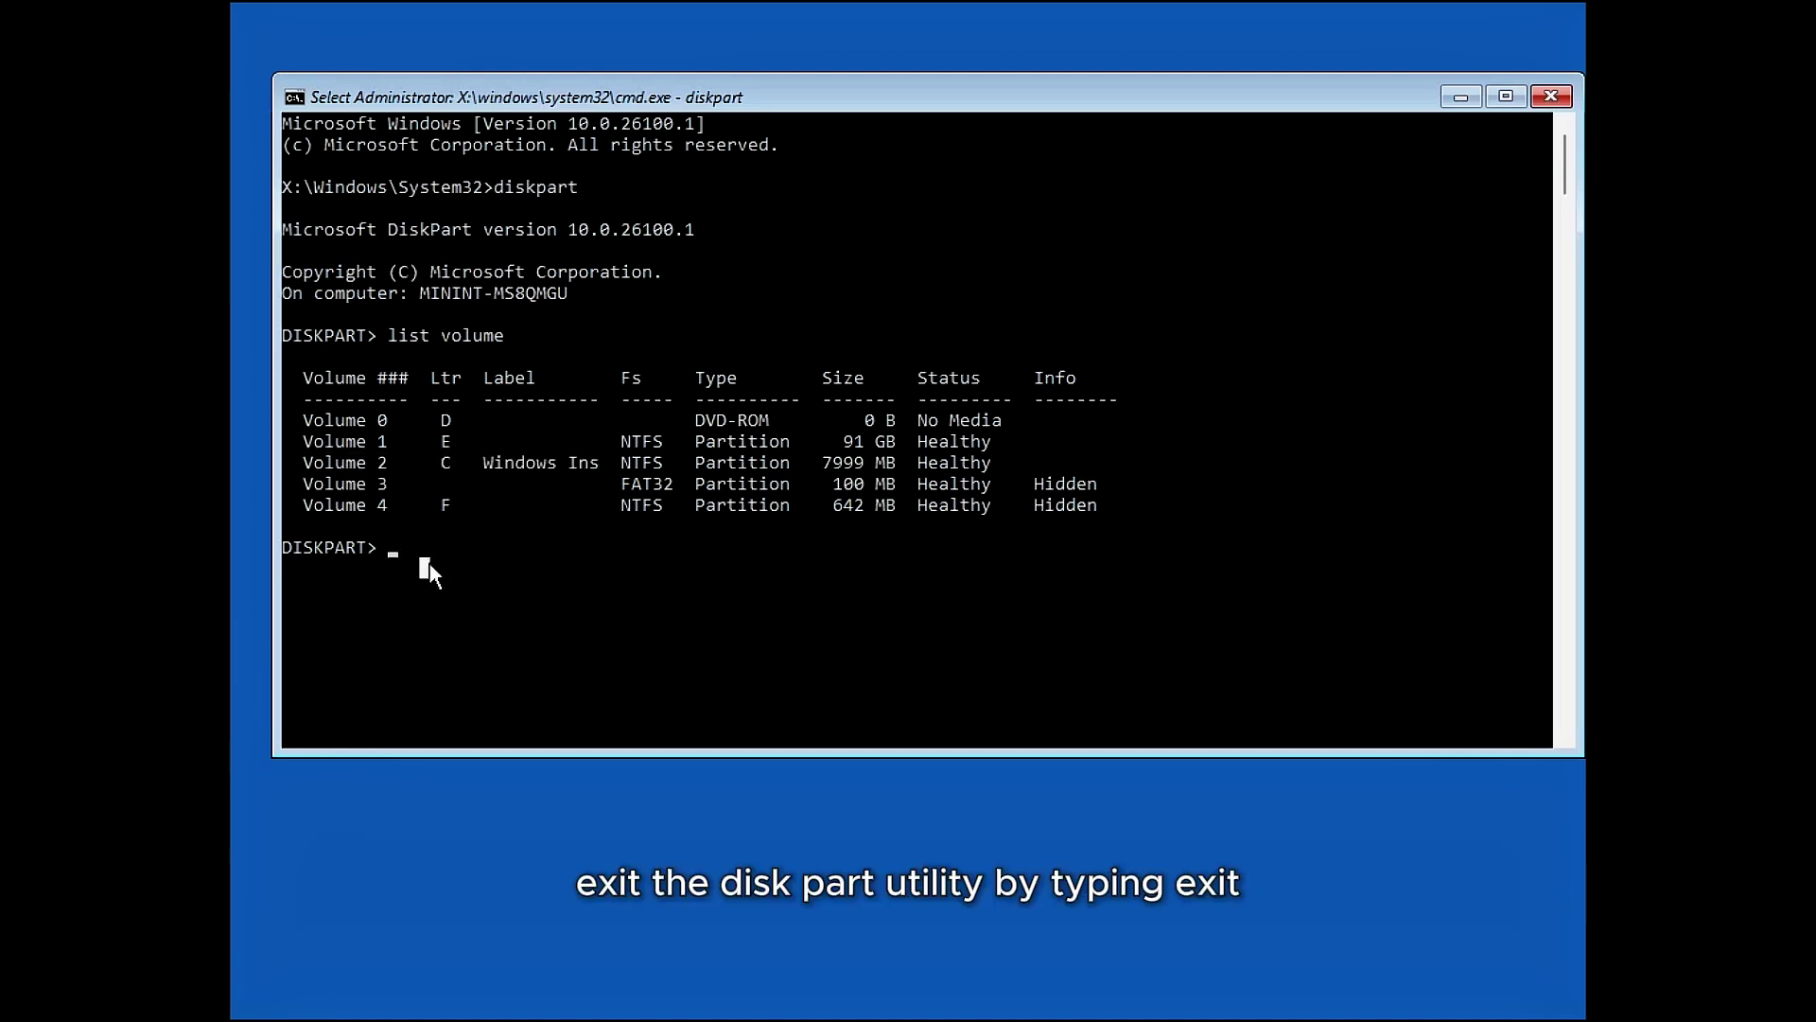
pyautogui.write('ex')
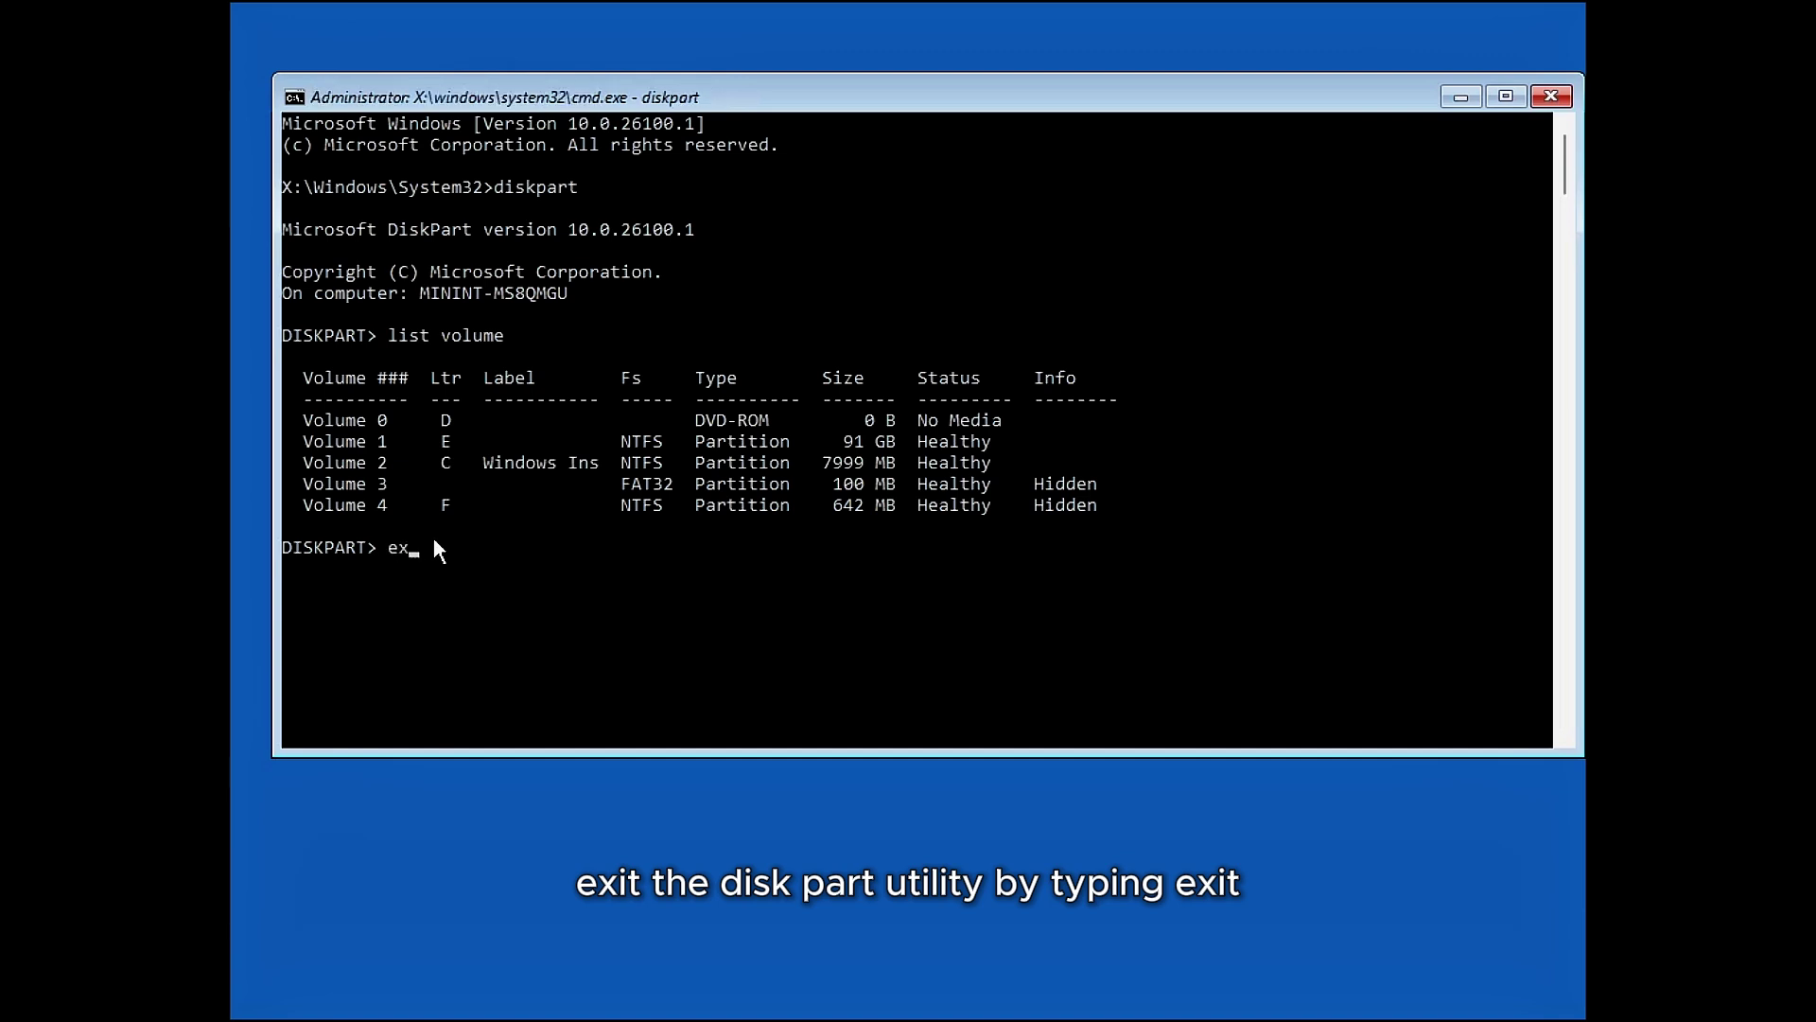
pyautogui.write('it')
pyautogui.press('Return')
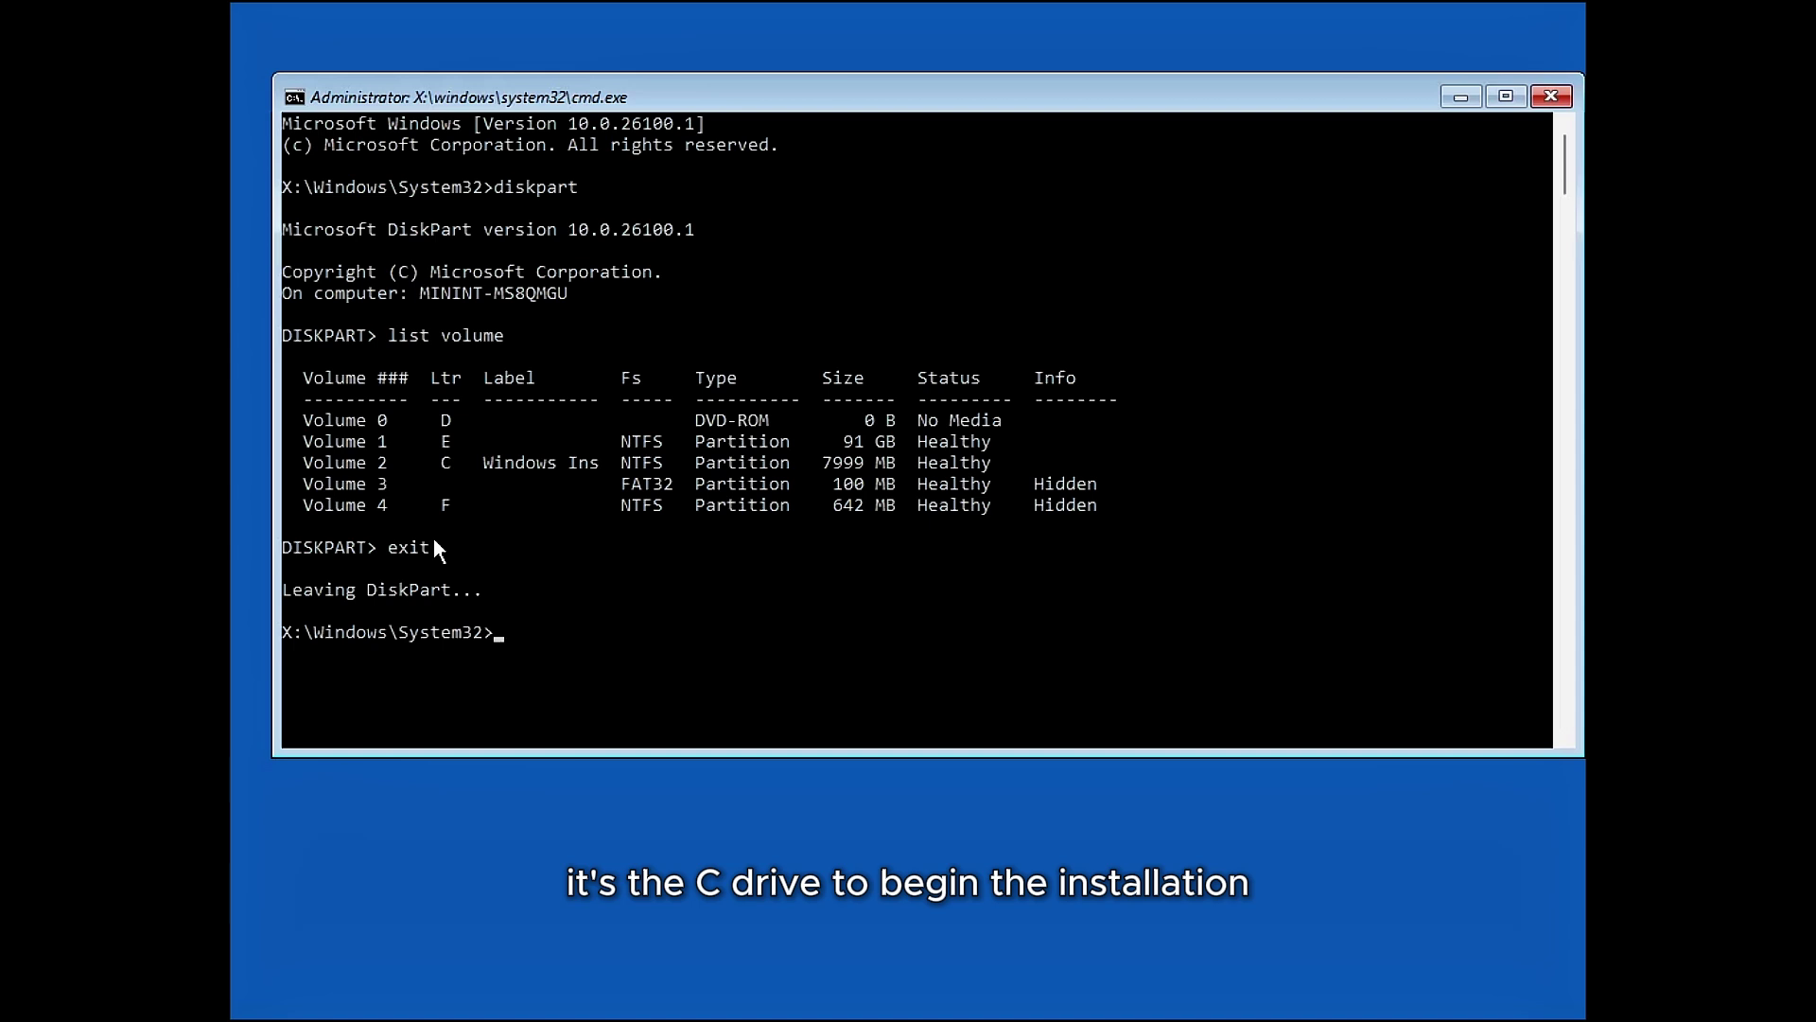
# - Run C:\setup.exe and accept English (United States) for the installation language, time and currency format, and keyboard settings
pyautogui.write('C:\\set')
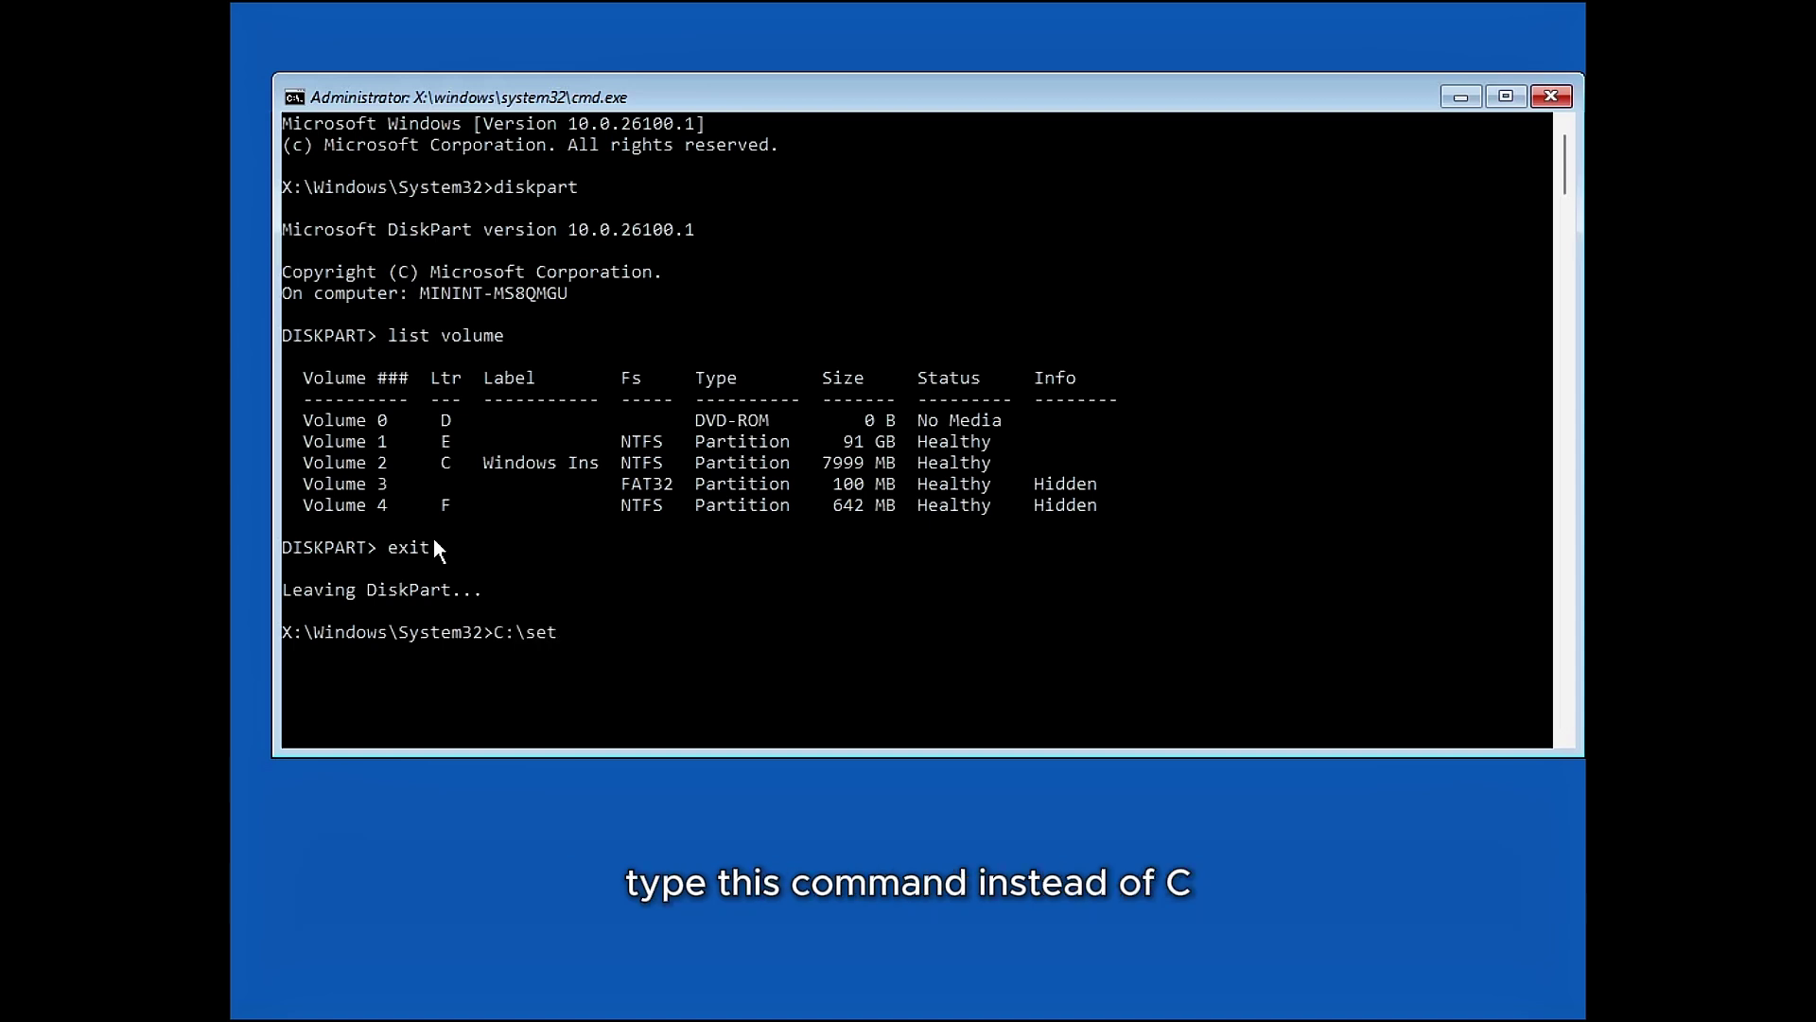
pyautogui.write('up.exe')
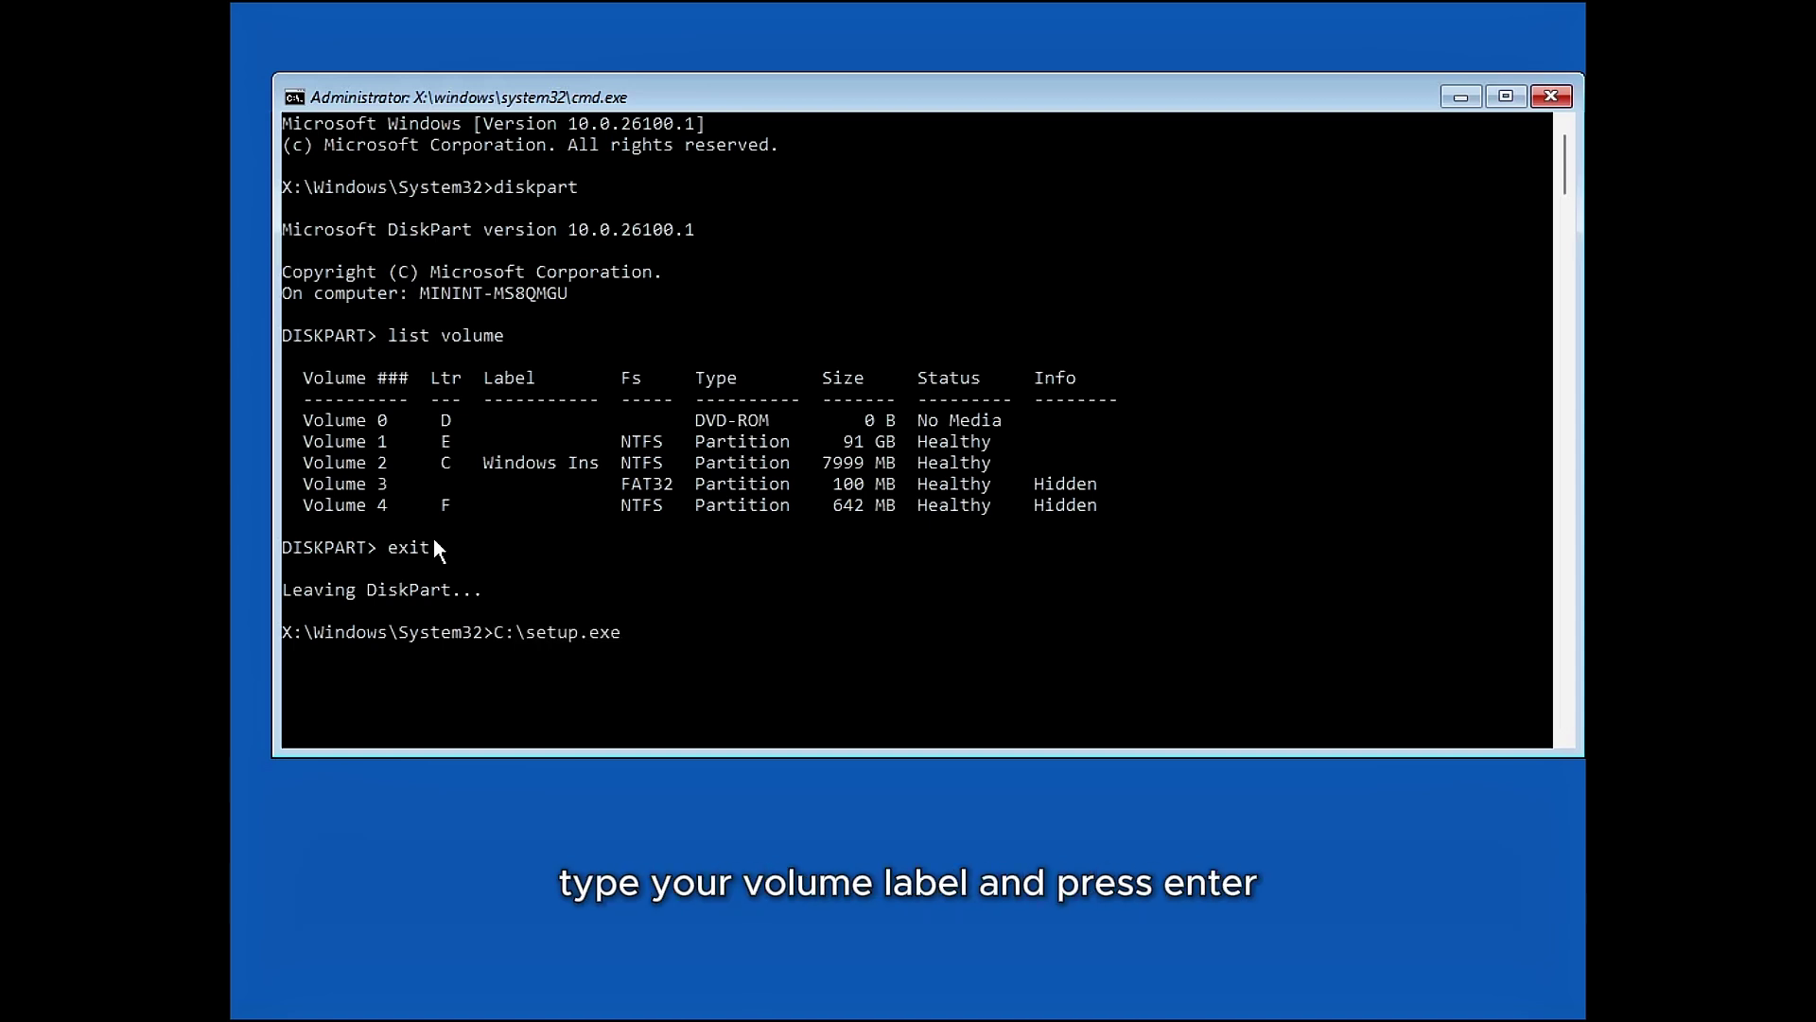
pyautogui.press('Return')
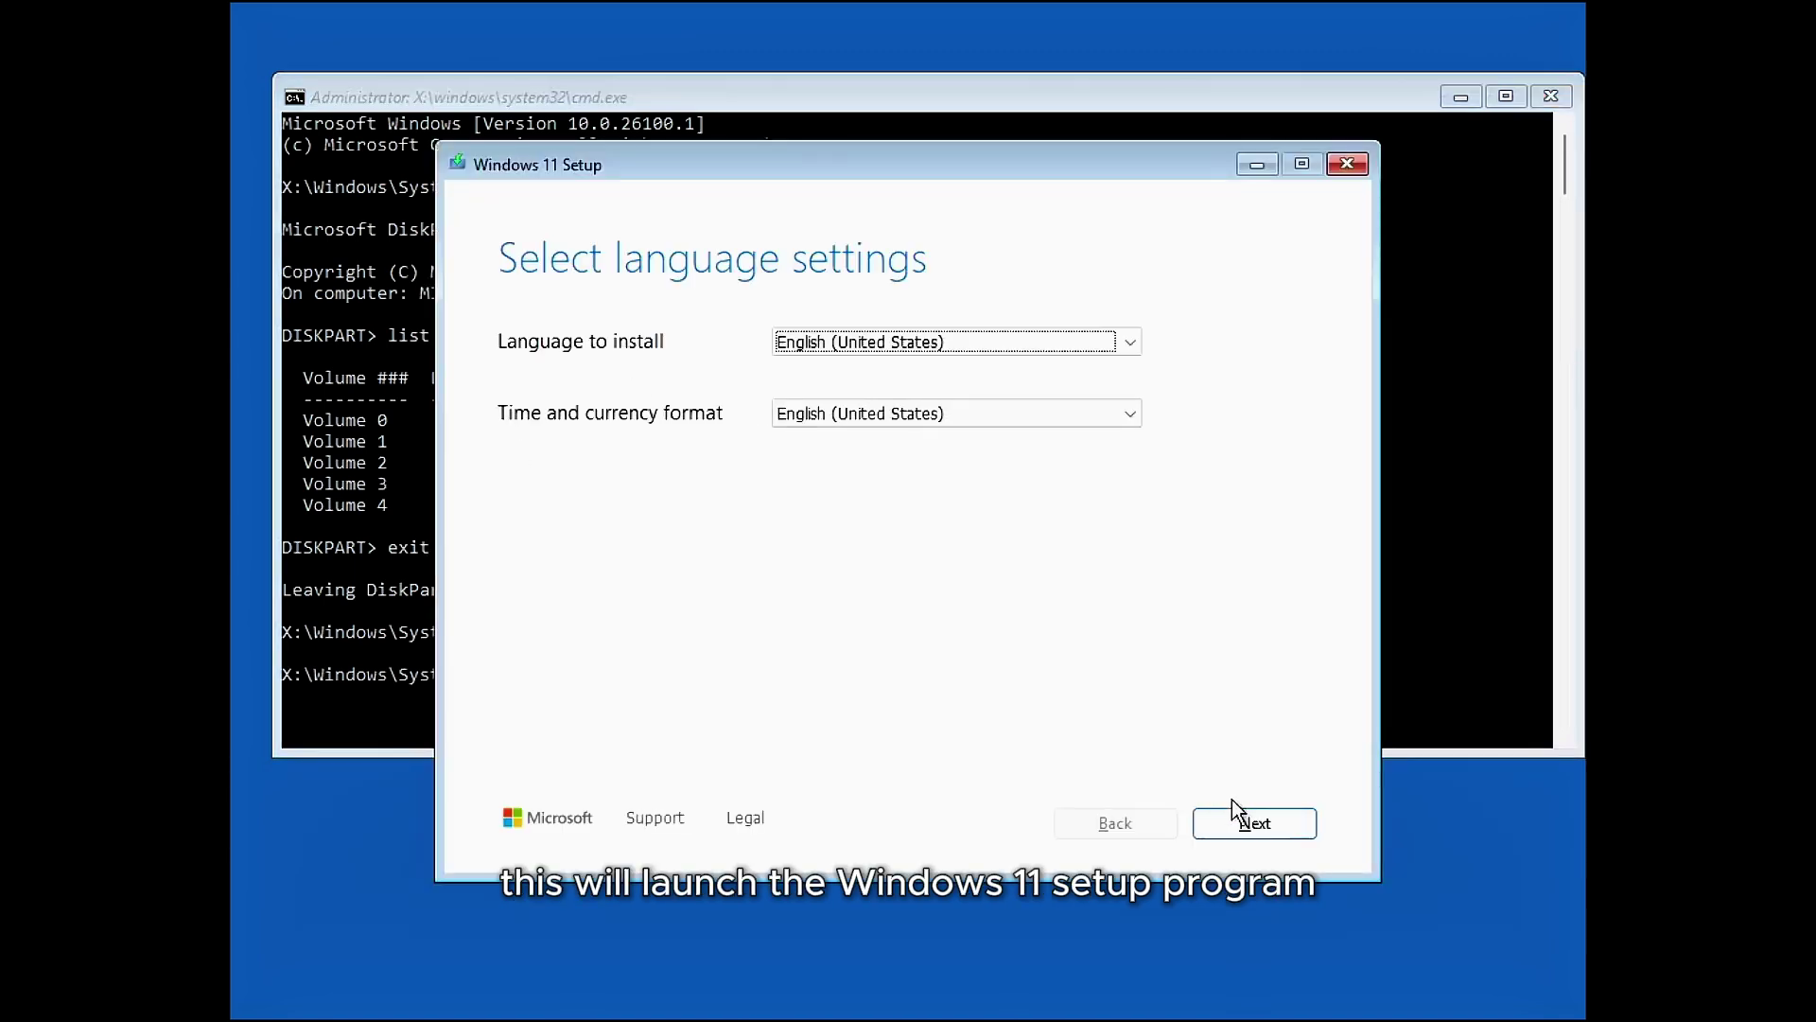
pyautogui.click(1247, 821)
pyautogui.click(1269, 828)
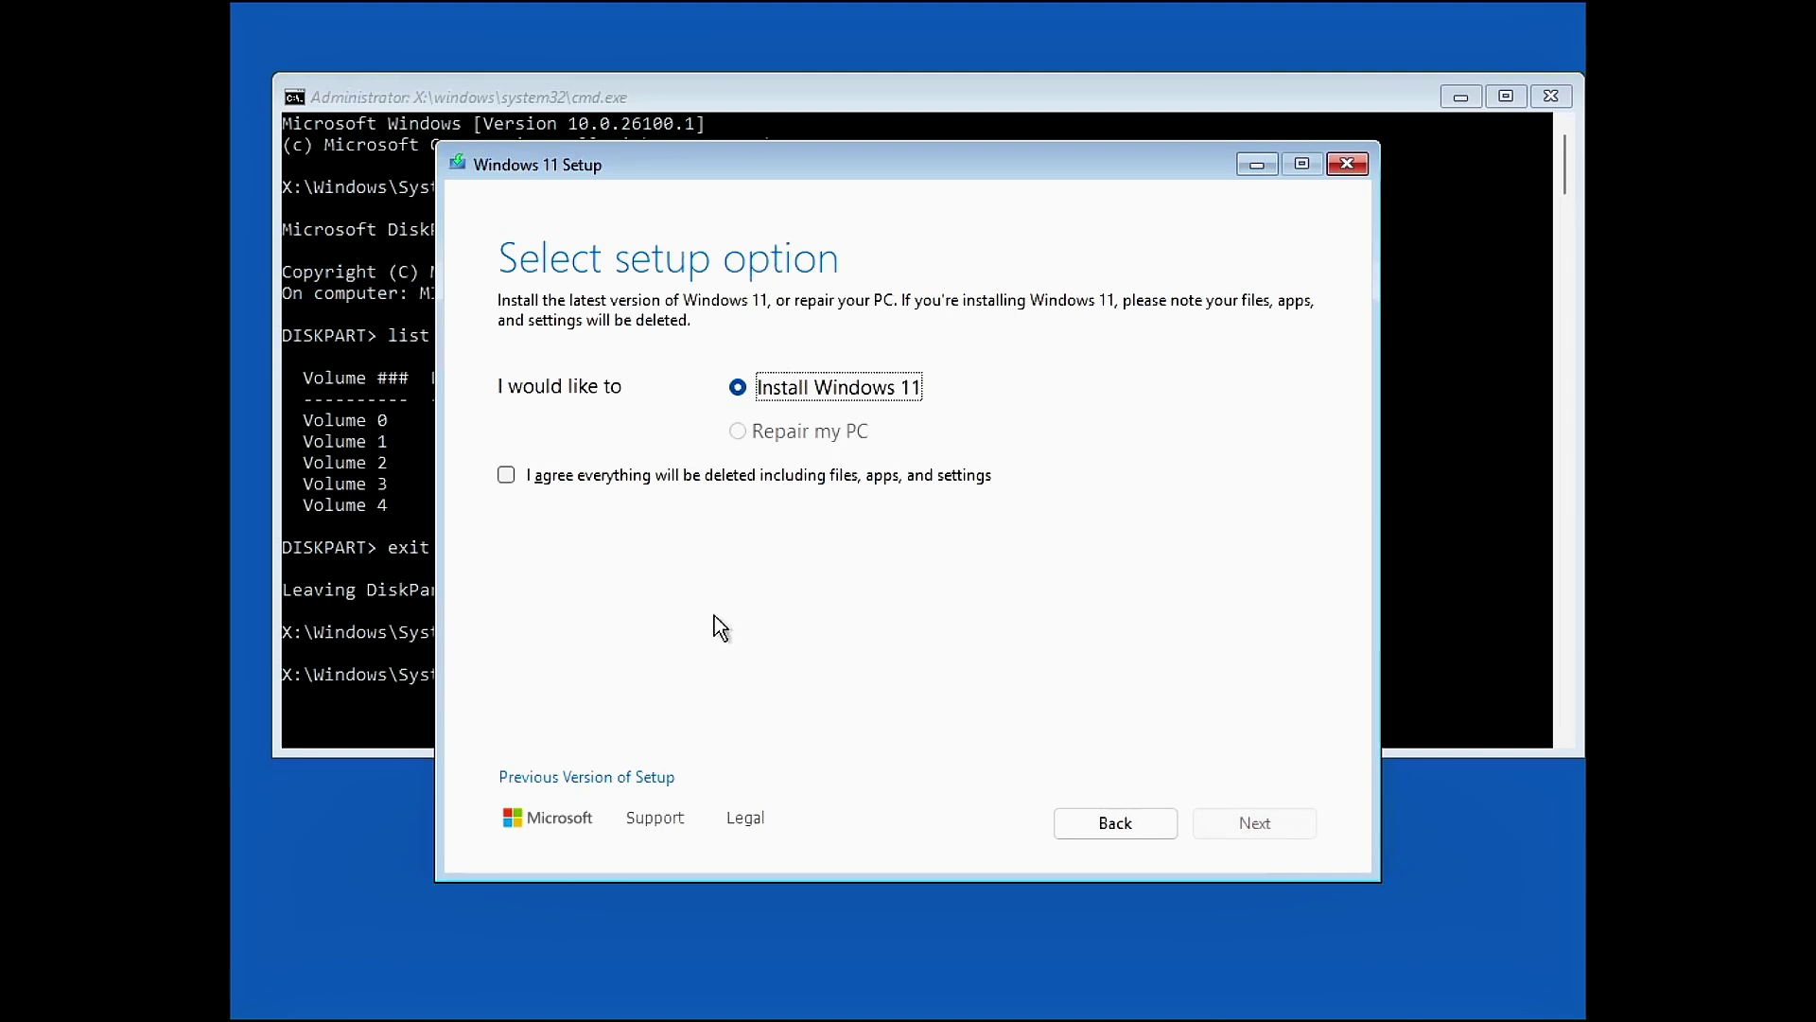
# - Agree to delete everything for the Install Windows 11 option and continue without a product key
pyautogui.click(524, 486)
pyautogui.click(1254, 836)
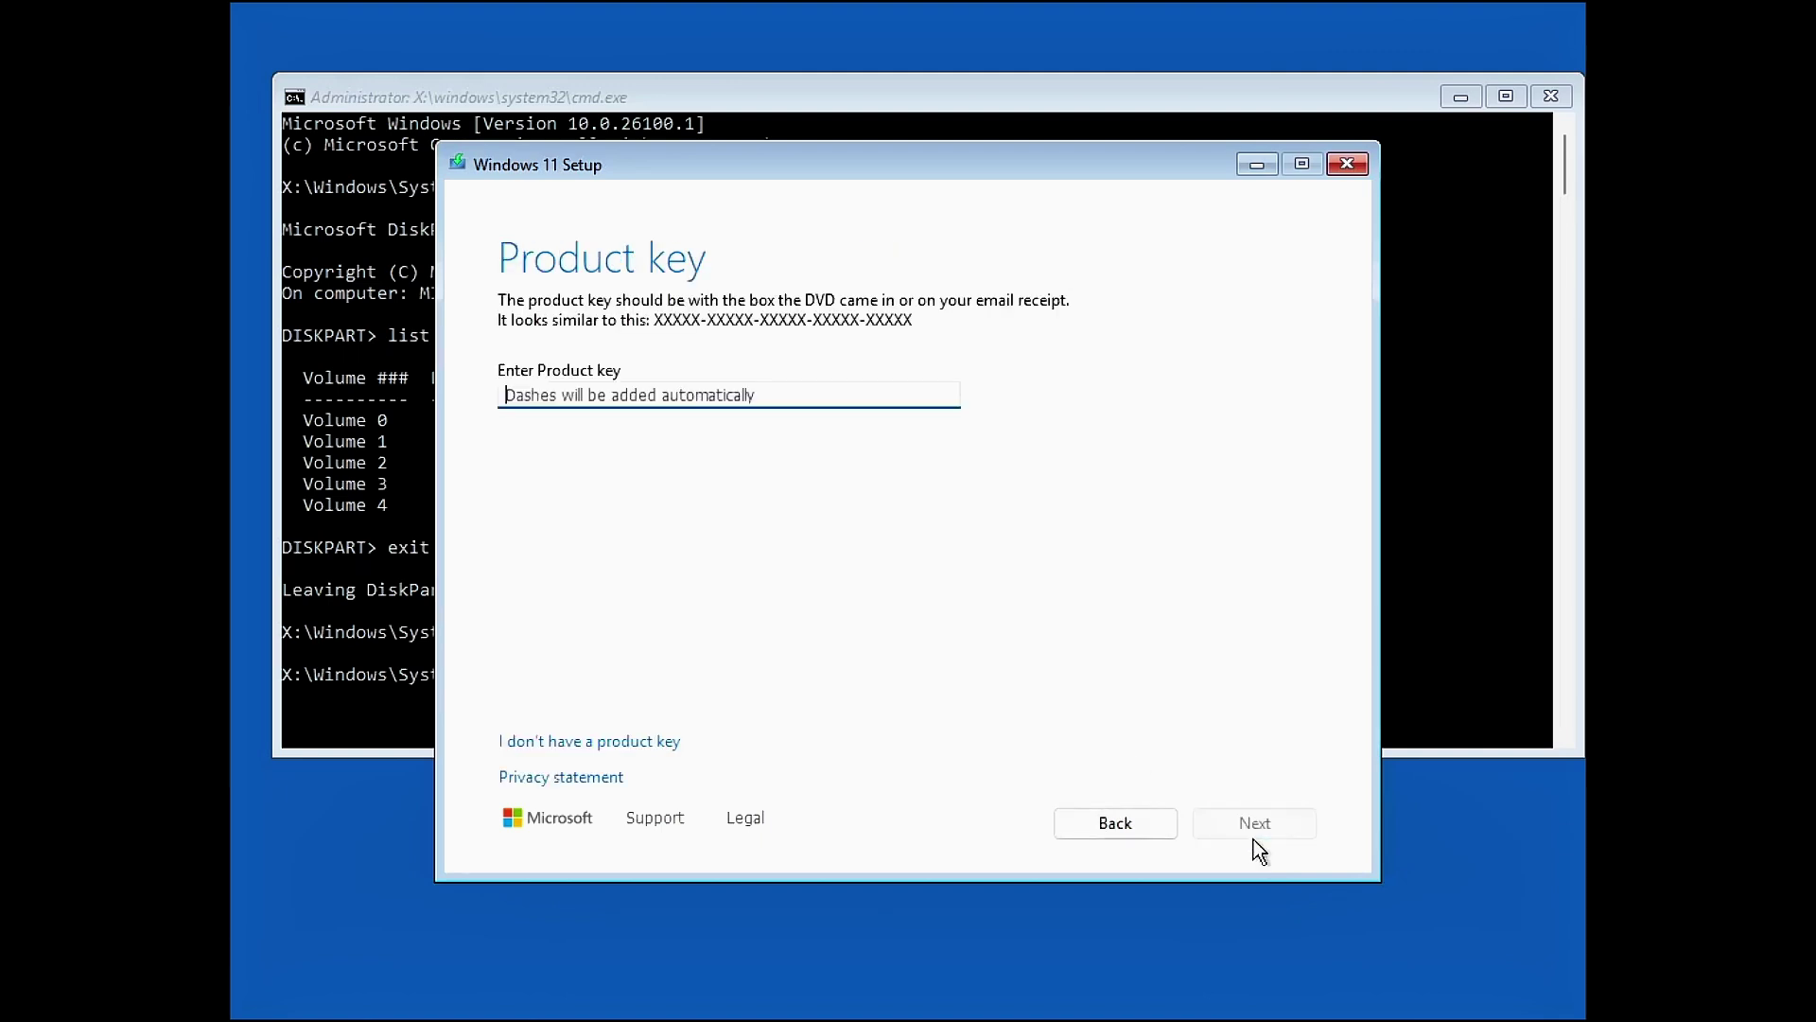
pyautogui.click(637, 742)
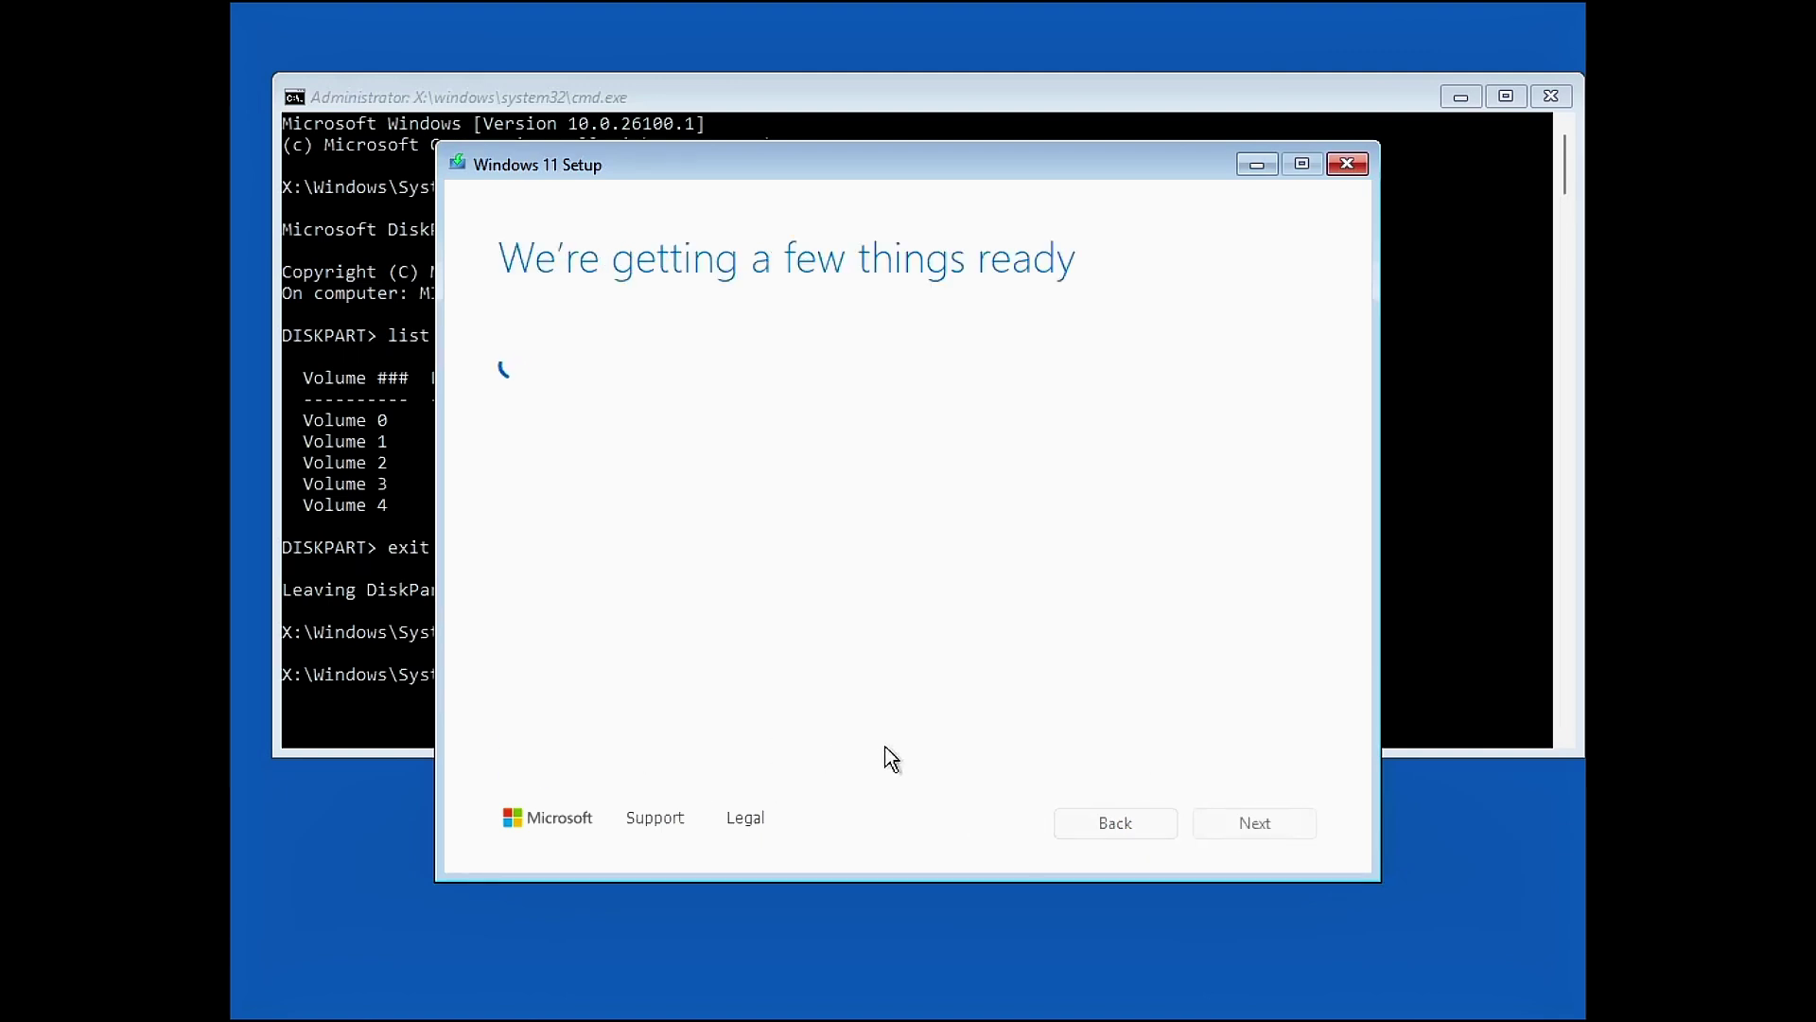
# - Select the Windows 11 Pro image and accept the license terms
pyautogui.click(628, 530)
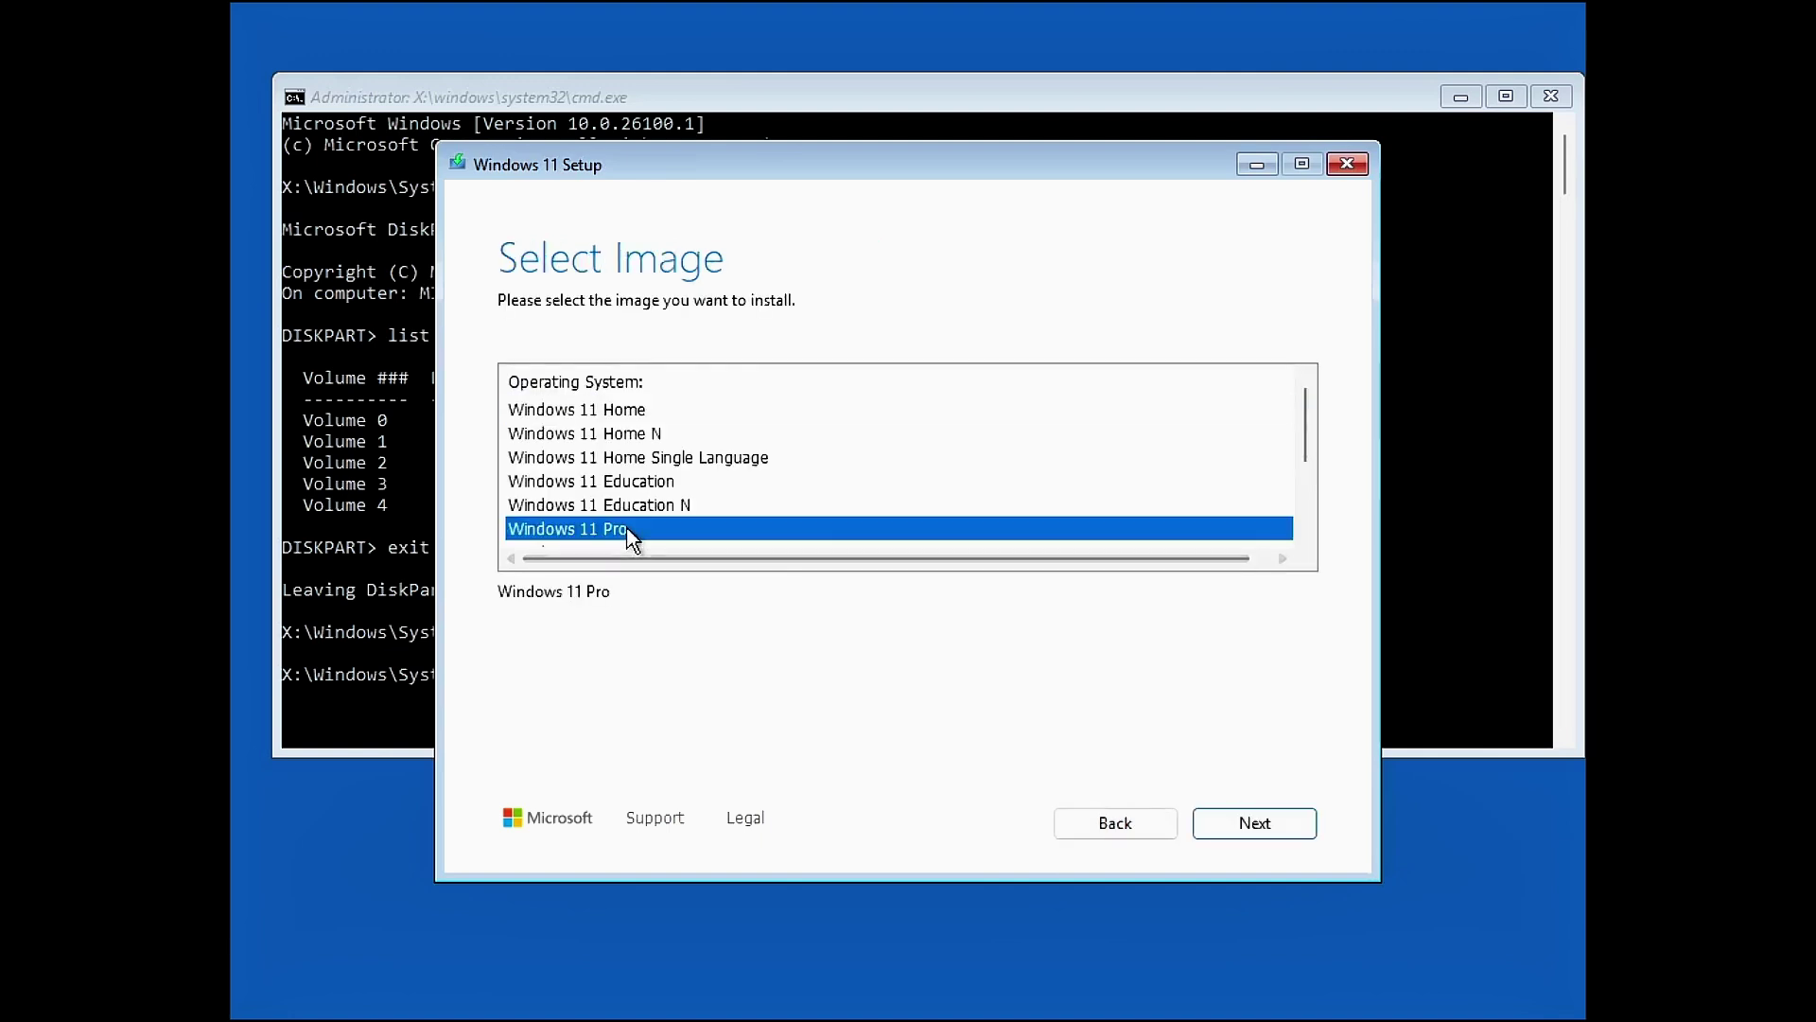
pyautogui.click(1228, 829)
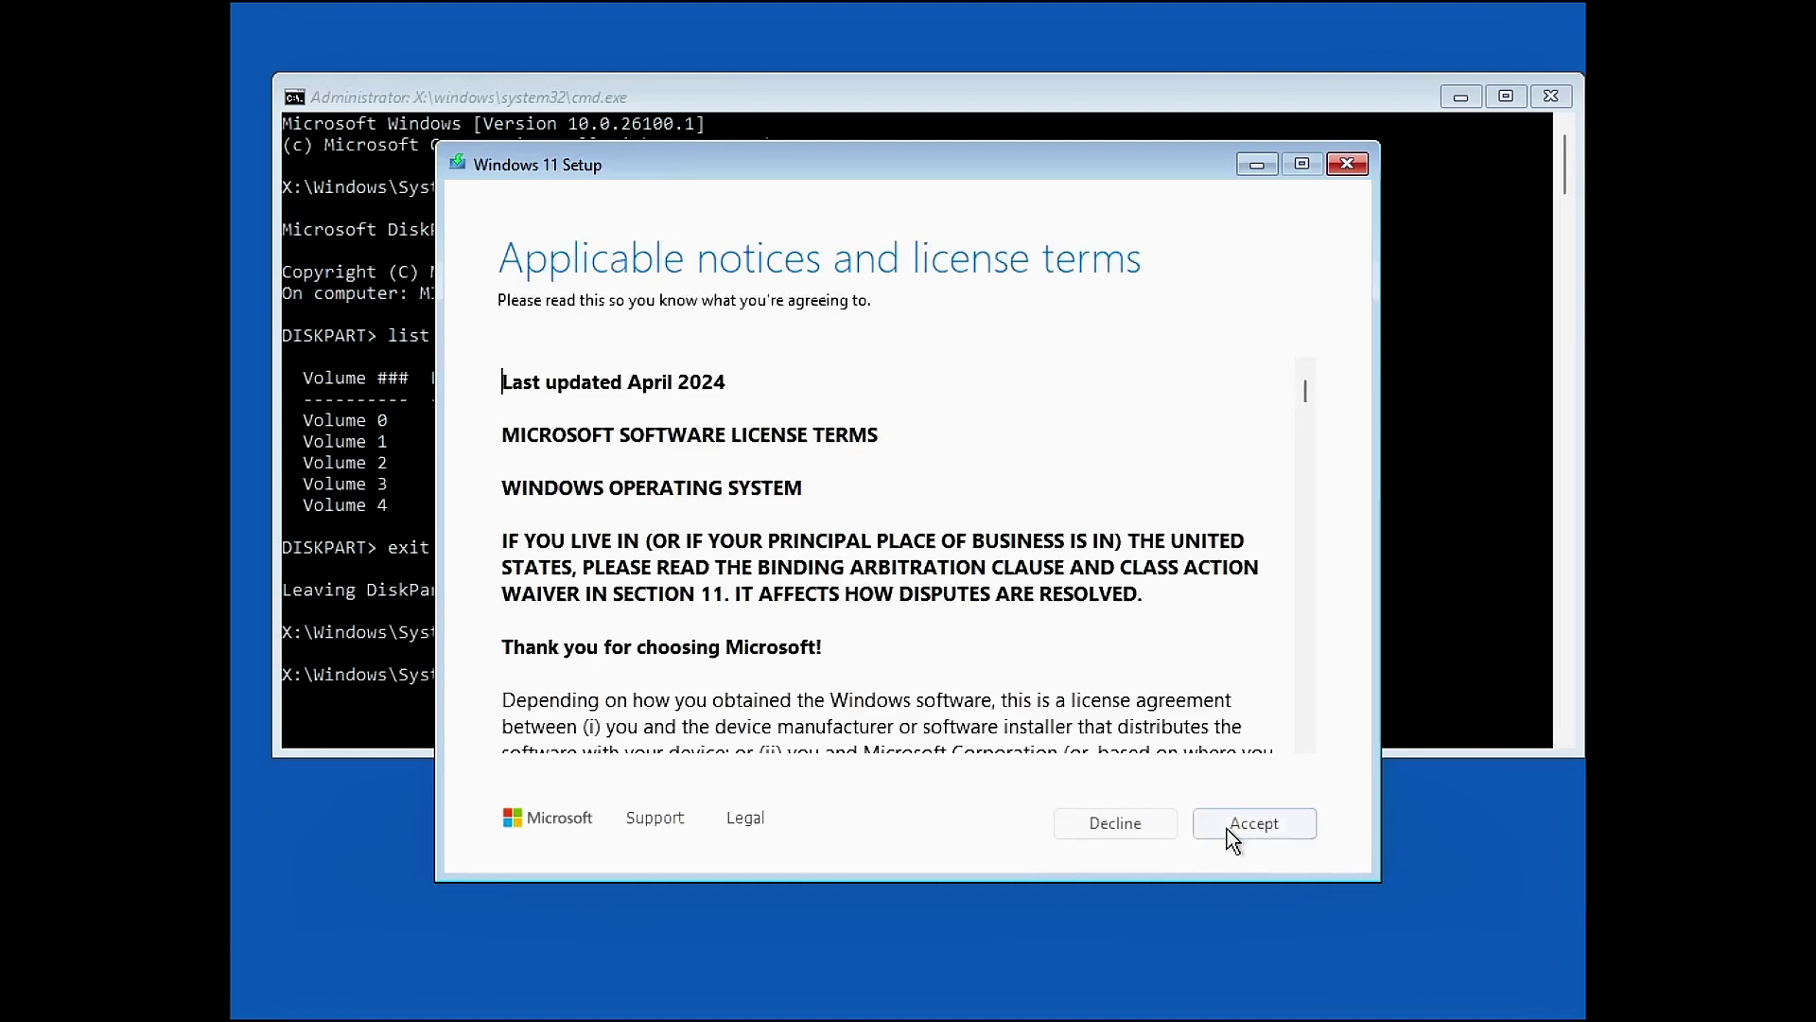
pyautogui.click(1228, 829)
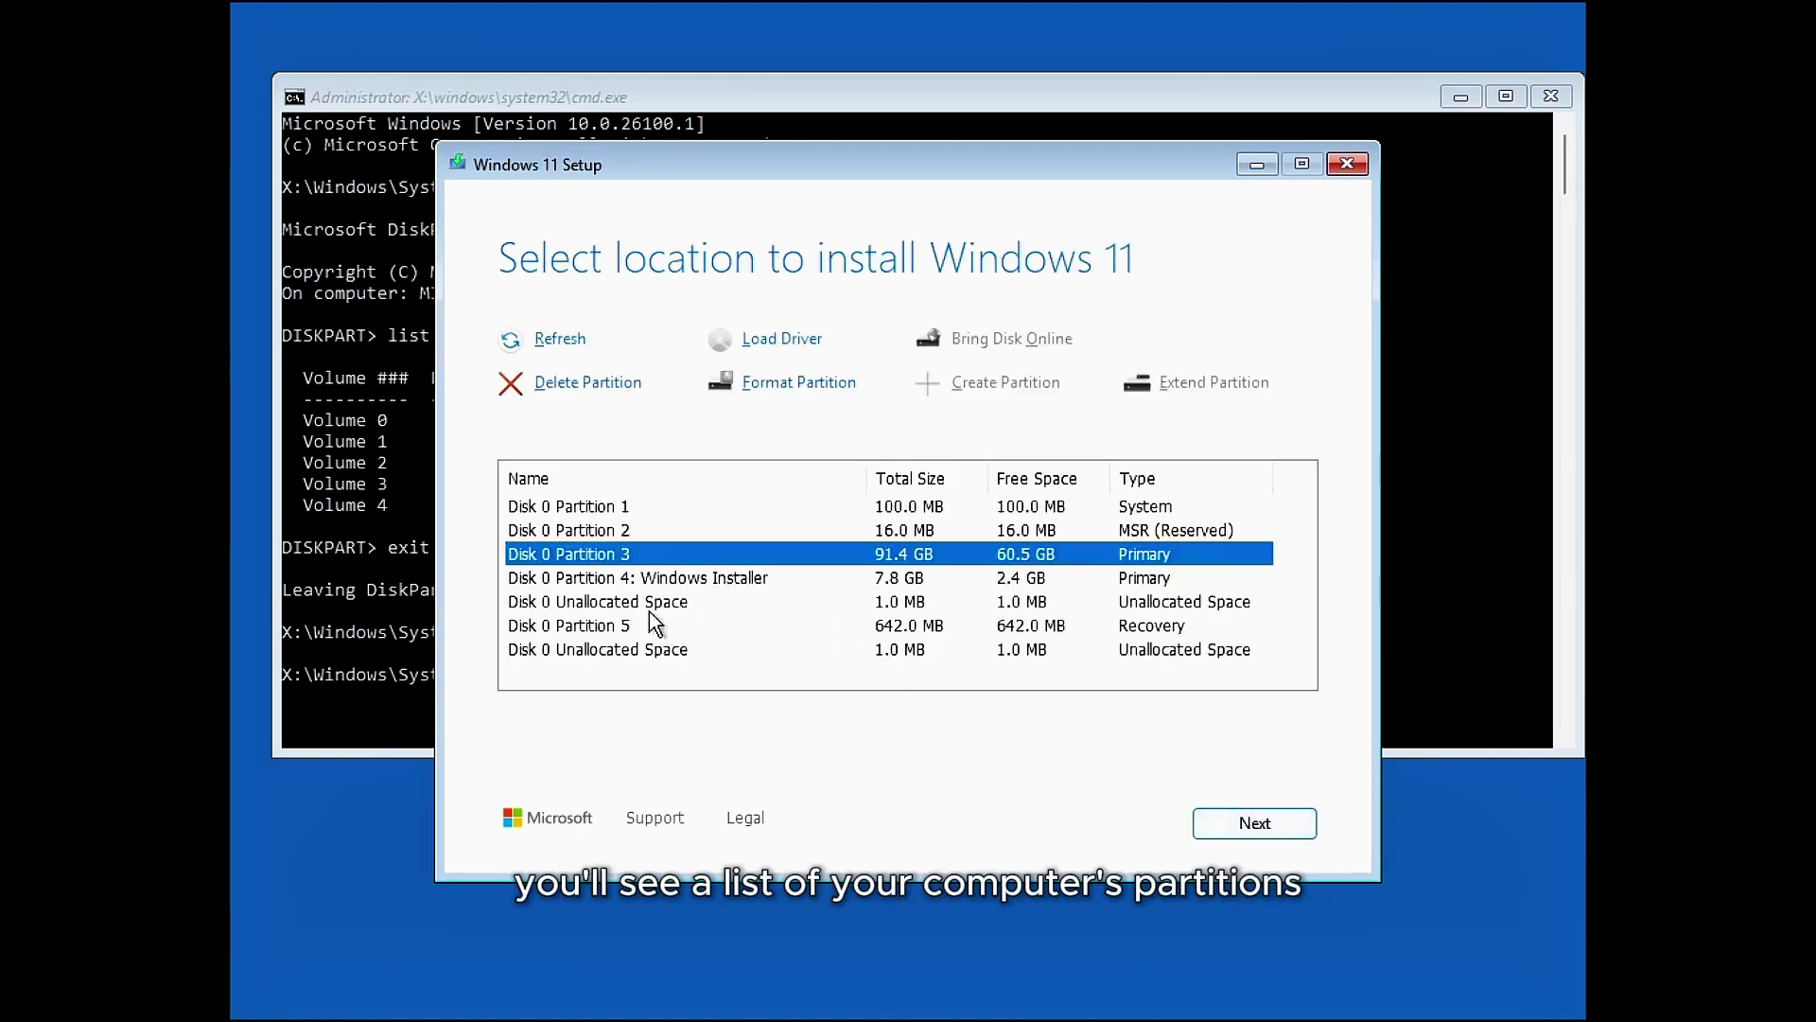
# - Delete the 100 MB System partition and the 16 MB MSR (Reserved) partition on Disk 0
pyautogui.click(668, 511)
pyautogui.click(595, 383)
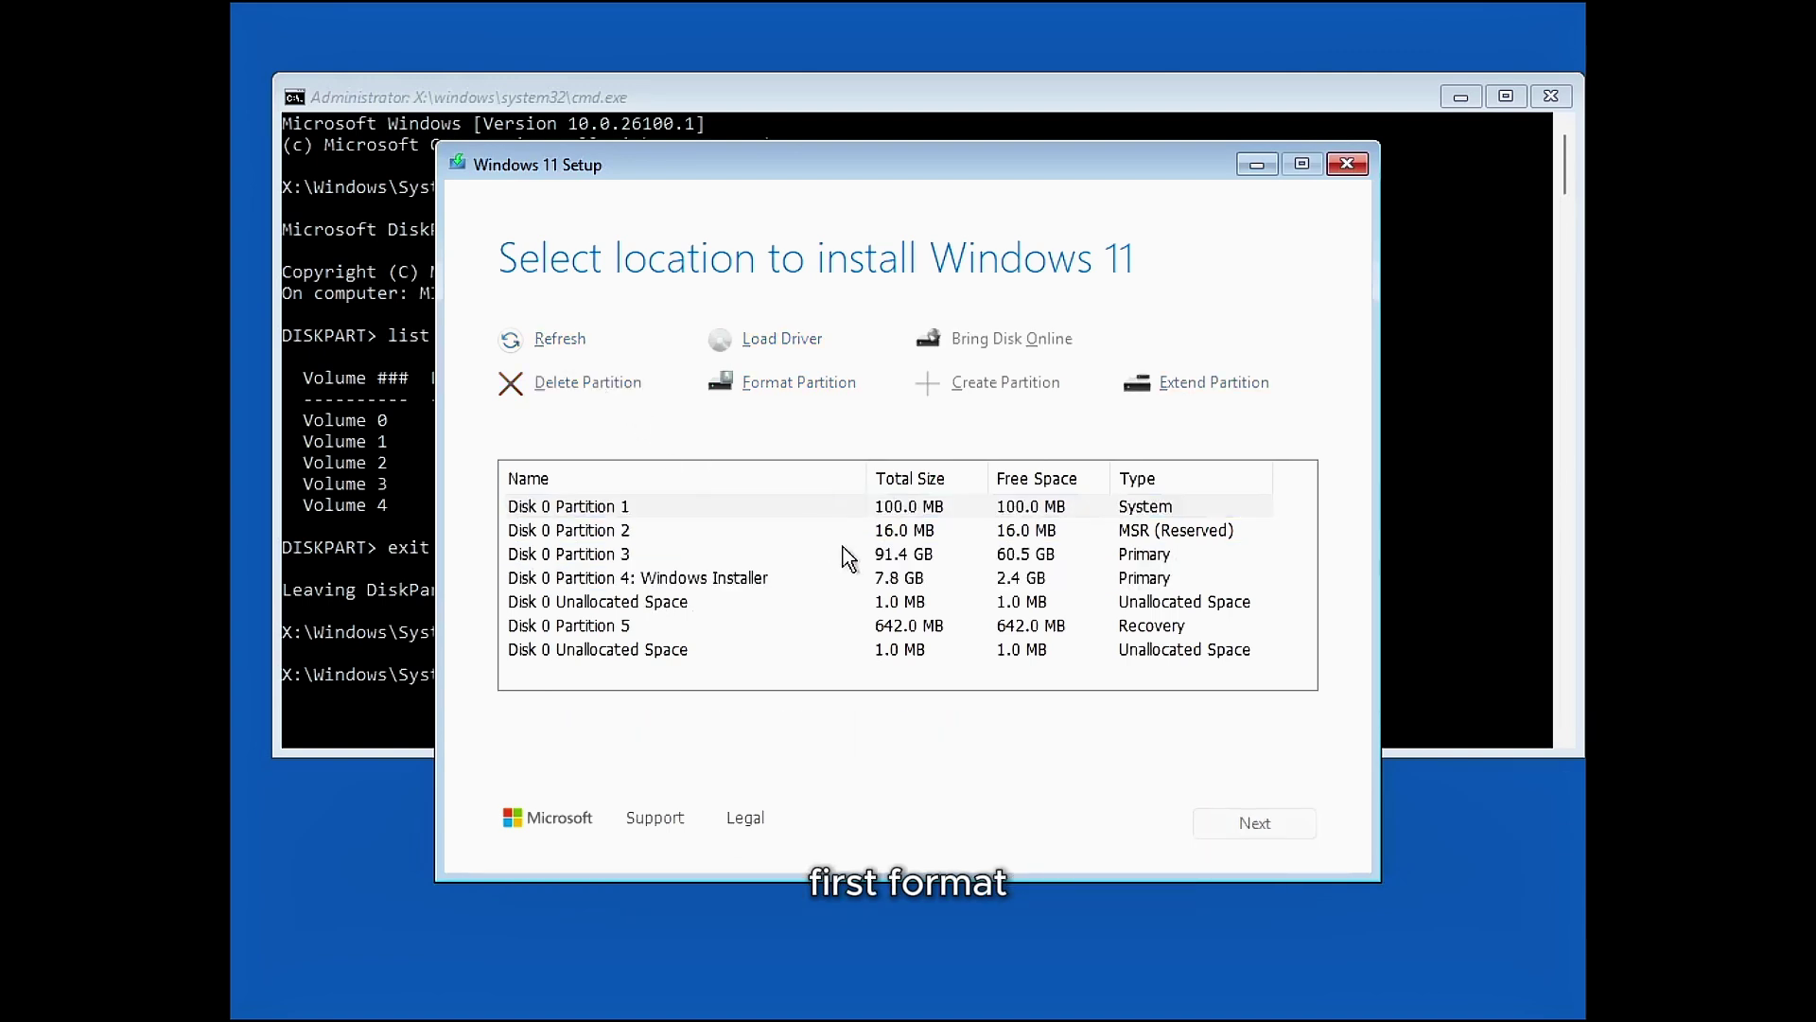
pyautogui.click(700, 528)
pyautogui.click(558, 390)
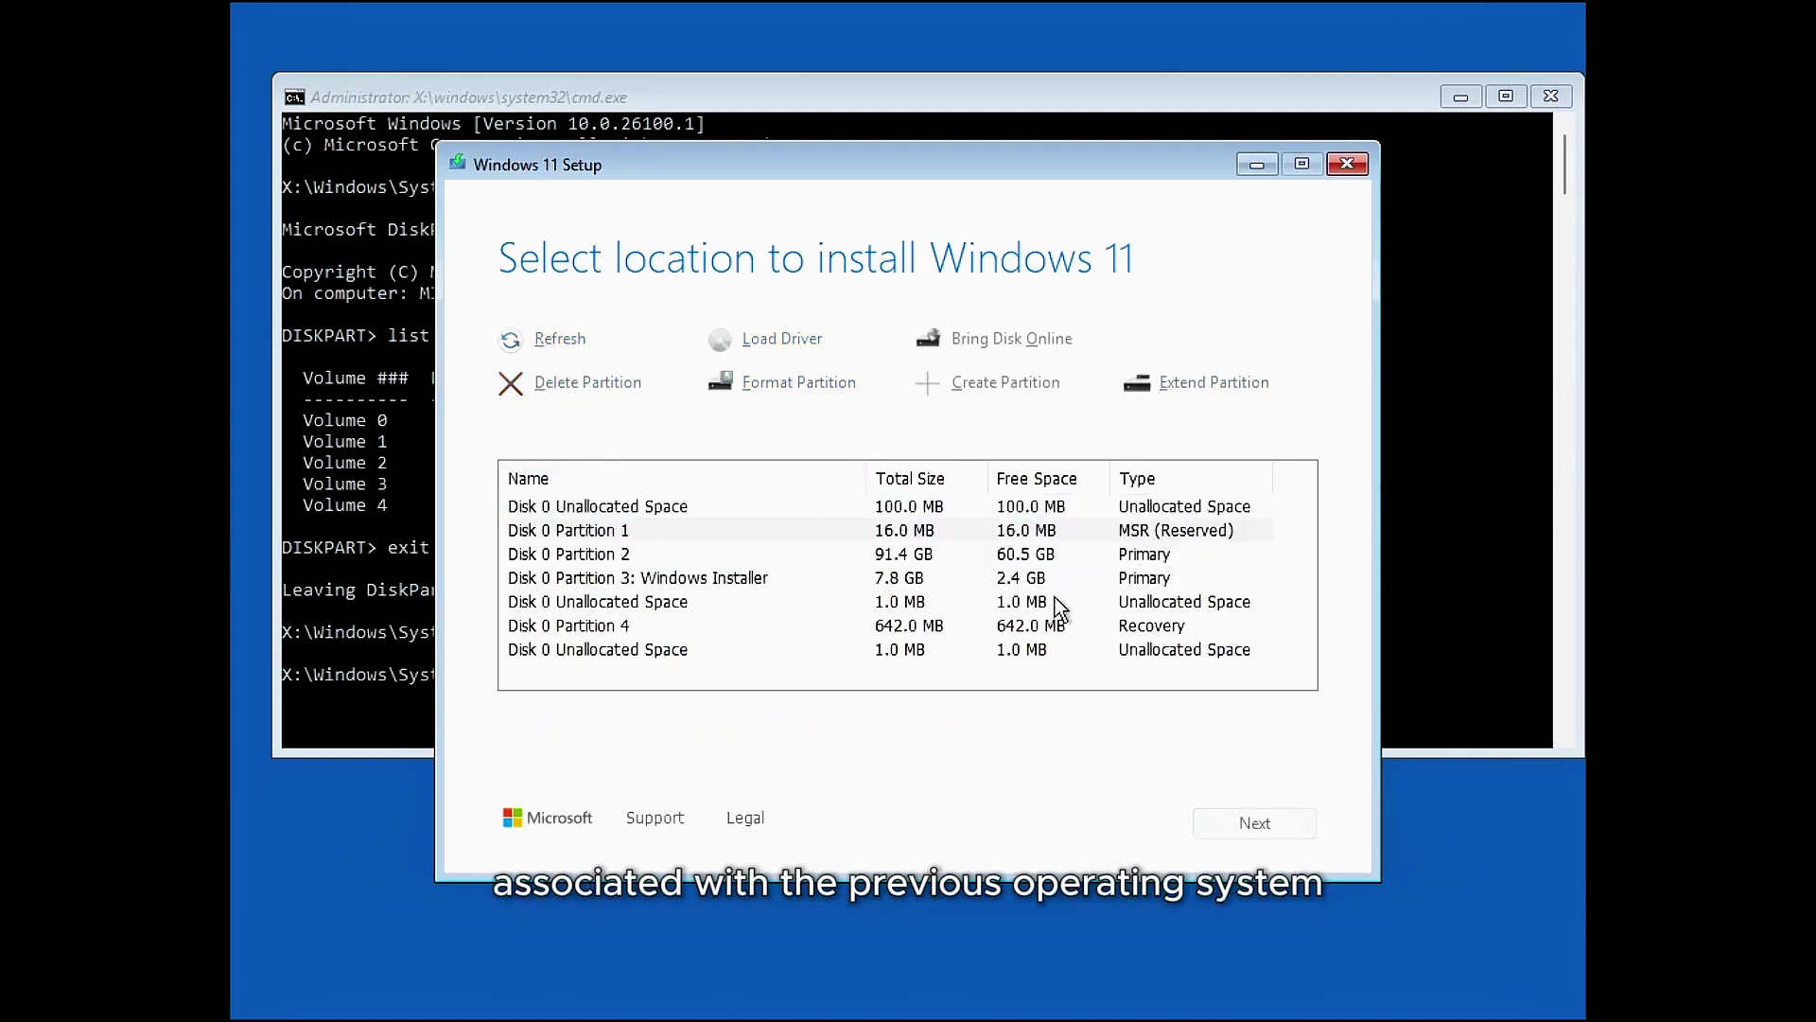
# - Delete the 91.4 GB Primary partition and the 642 MB Recovery partition, keeping the Windows Installer partition
pyautogui.click(626, 578)
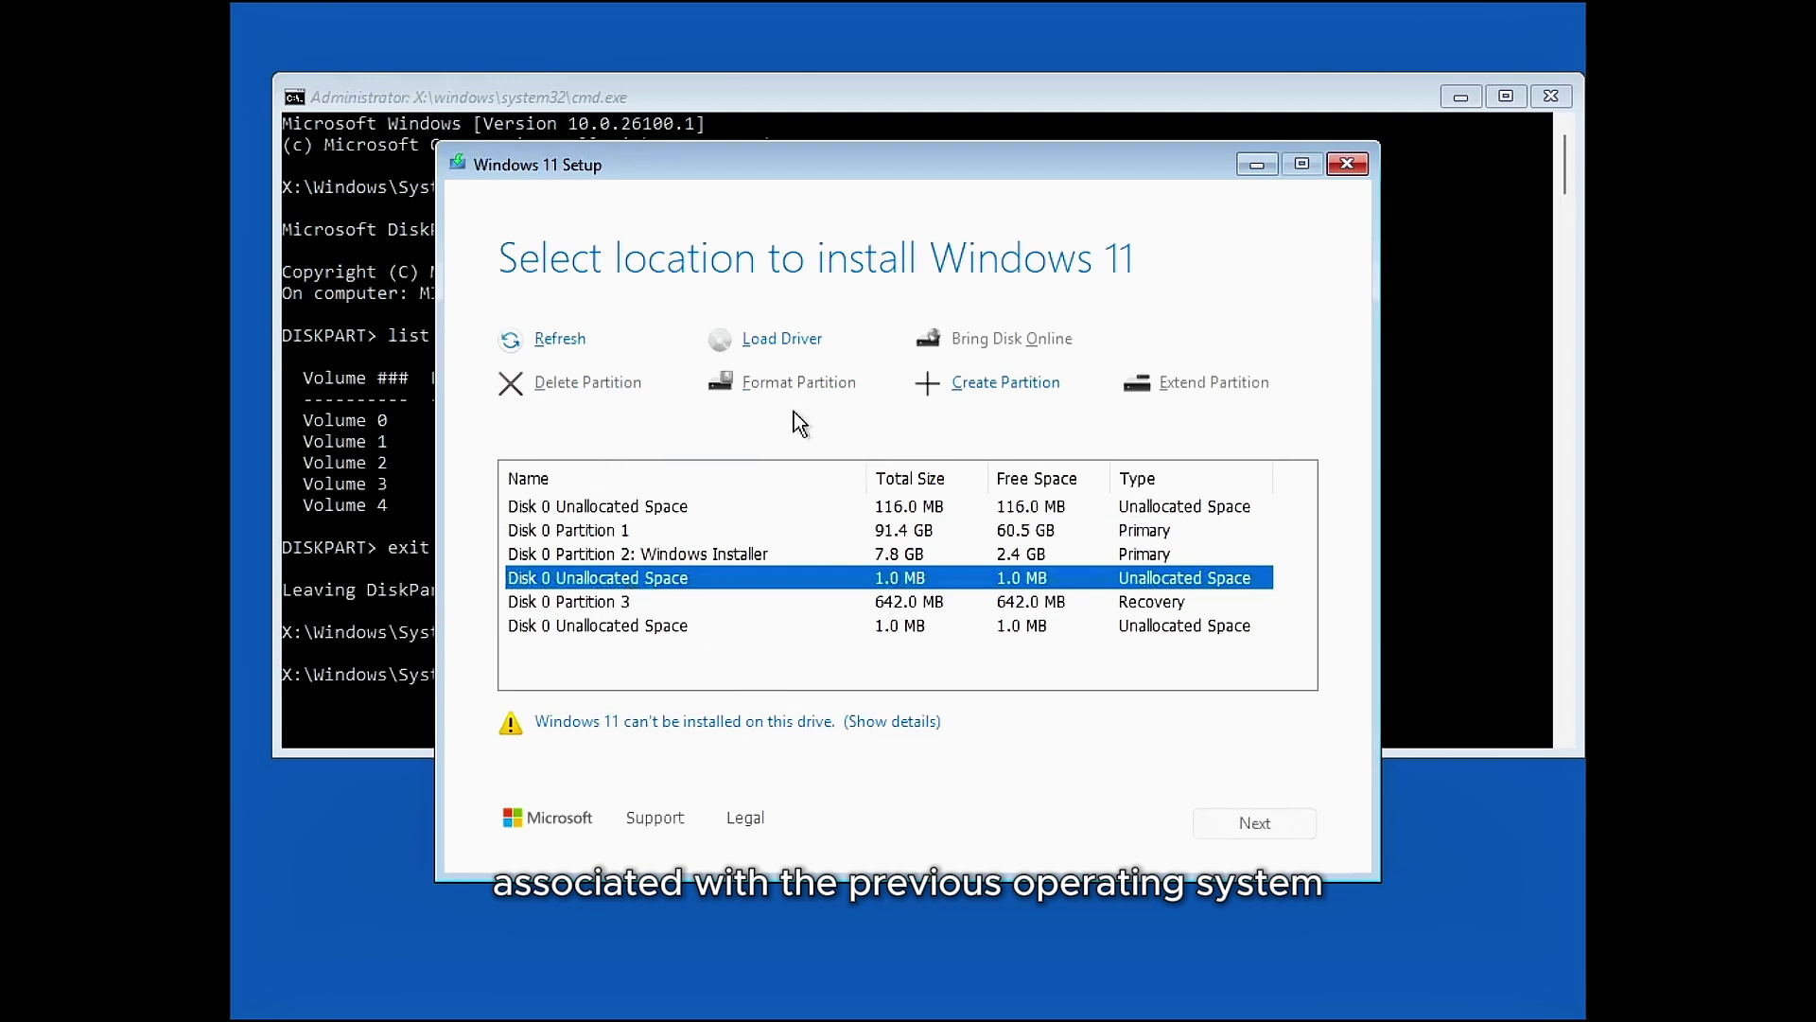
pyautogui.click(787, 507)
pyautogui.click(754, 529)
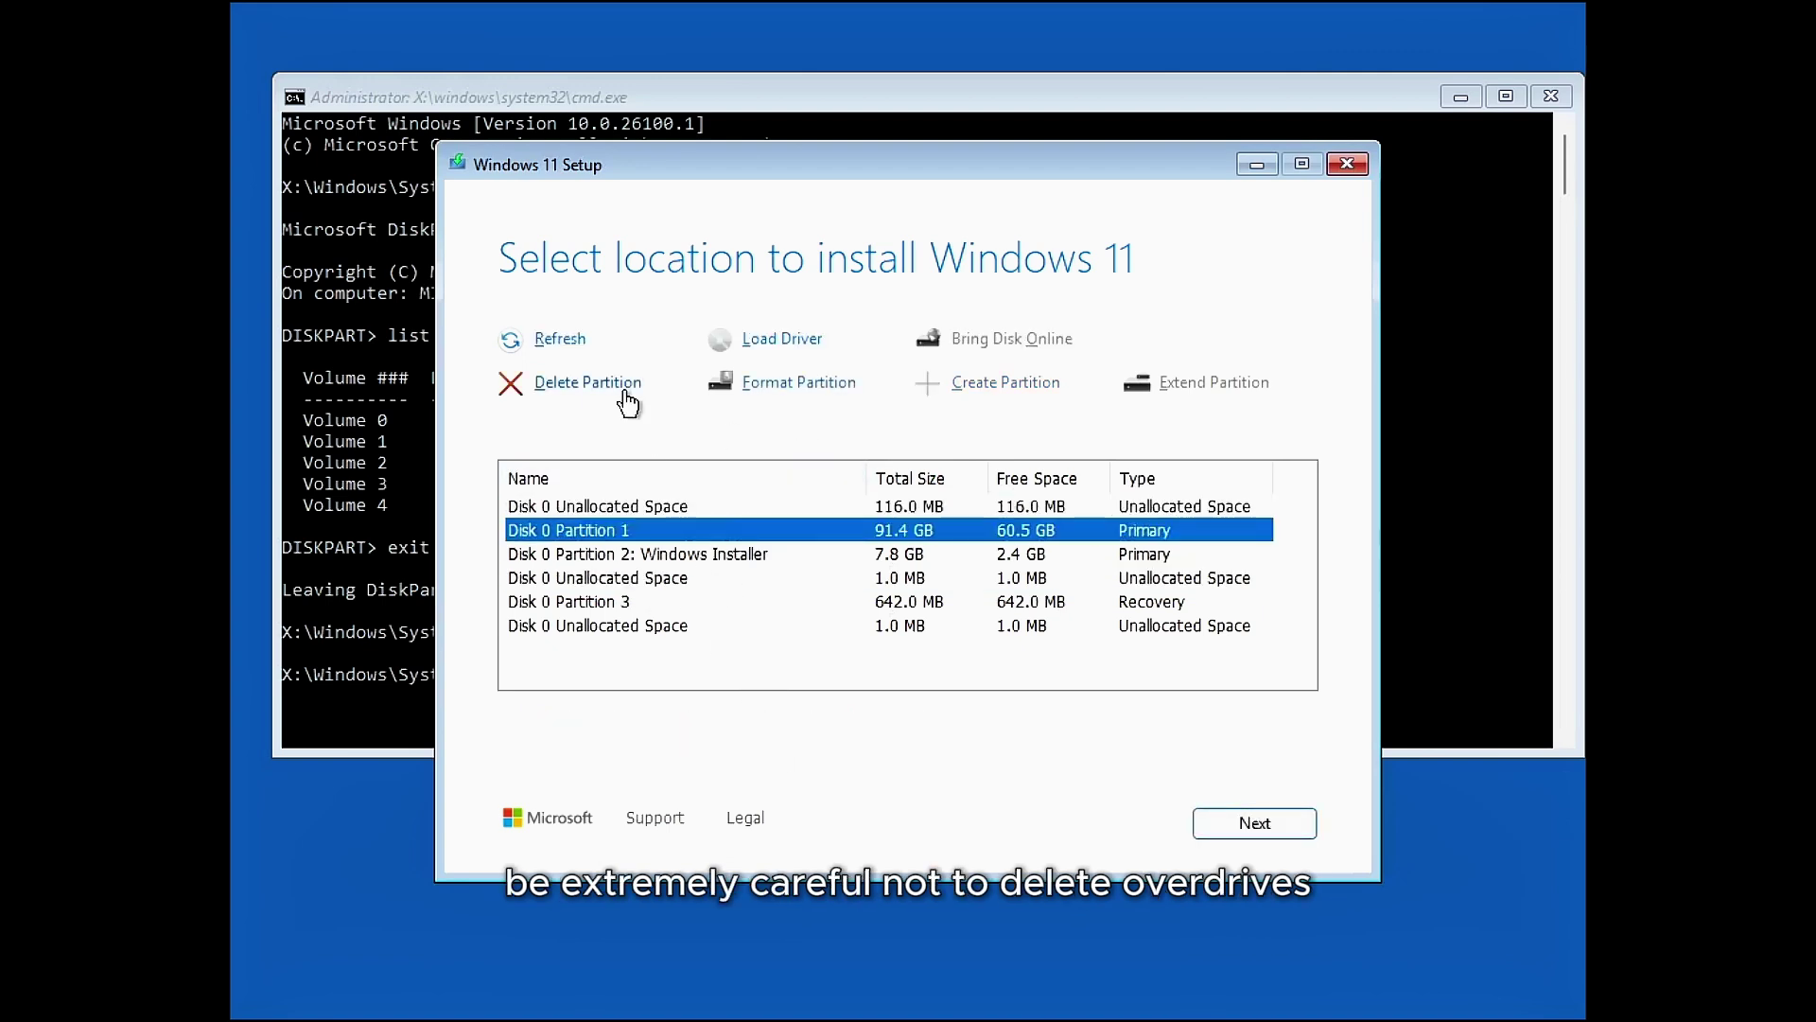
pyautogui.click(624, 393)
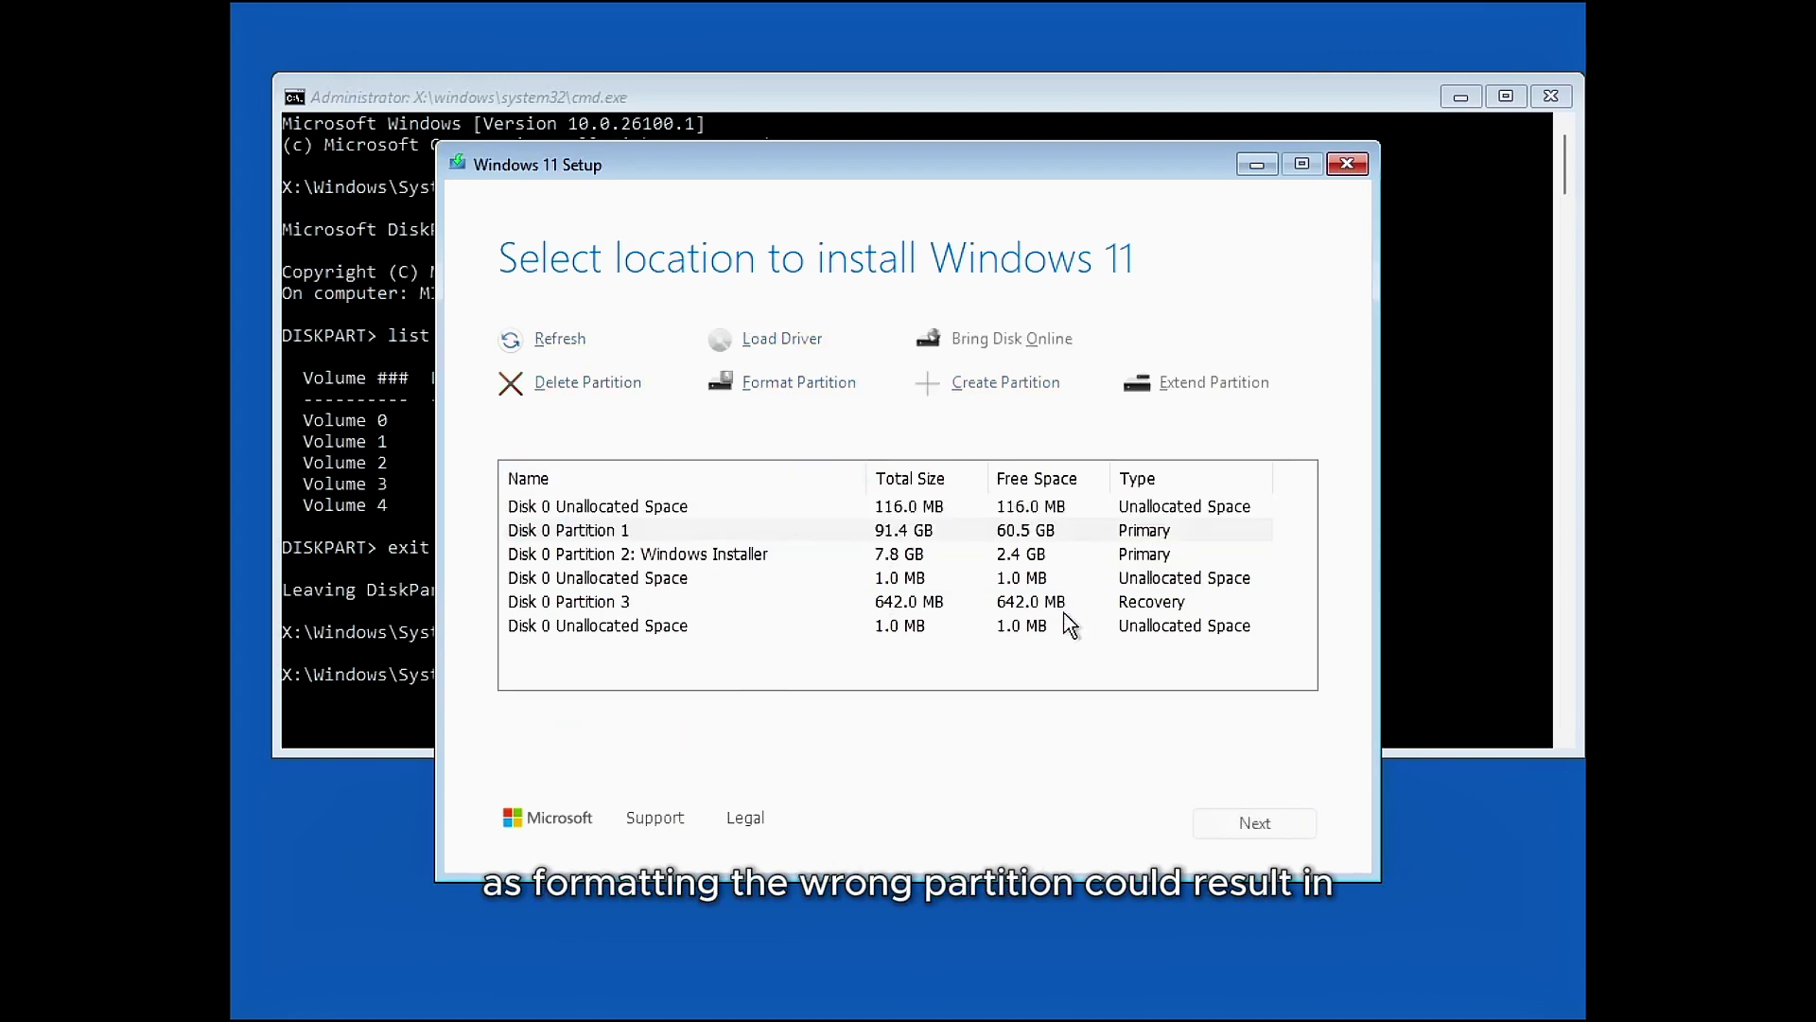
pyautogui.click(750, 603)
pyautogui.click(704, 578)
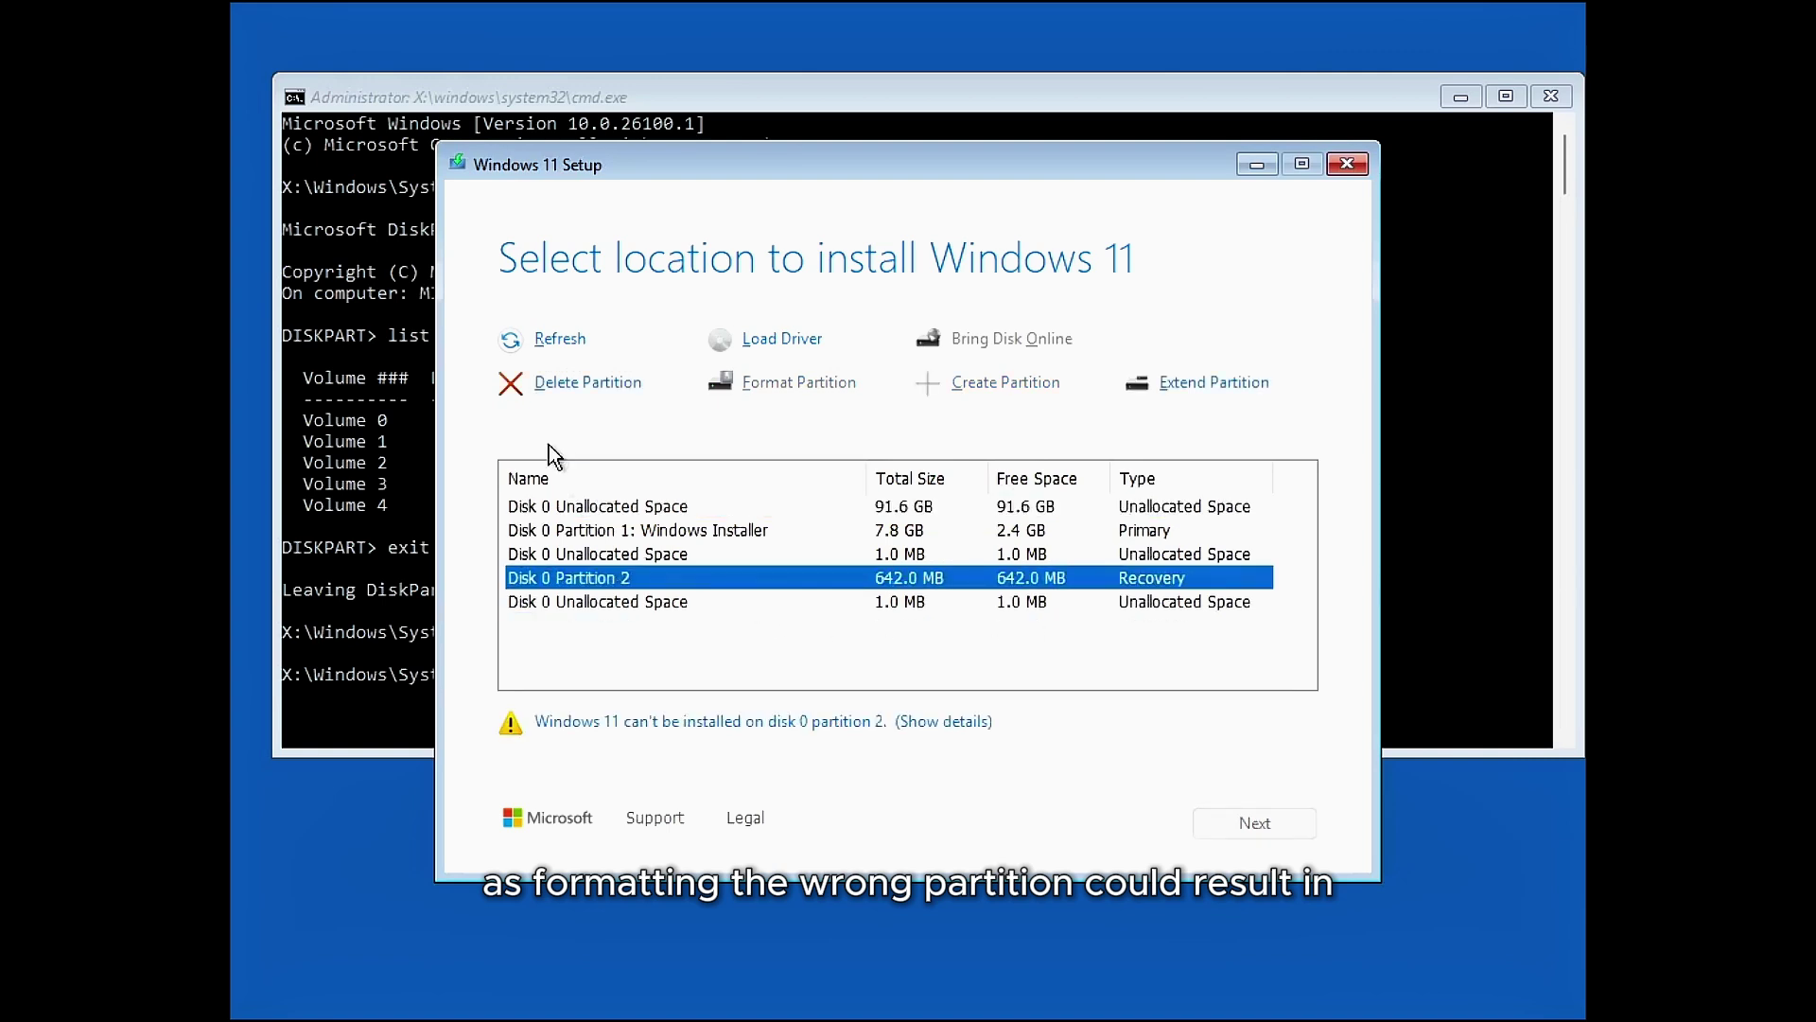
pyautogui.click(563, 390)
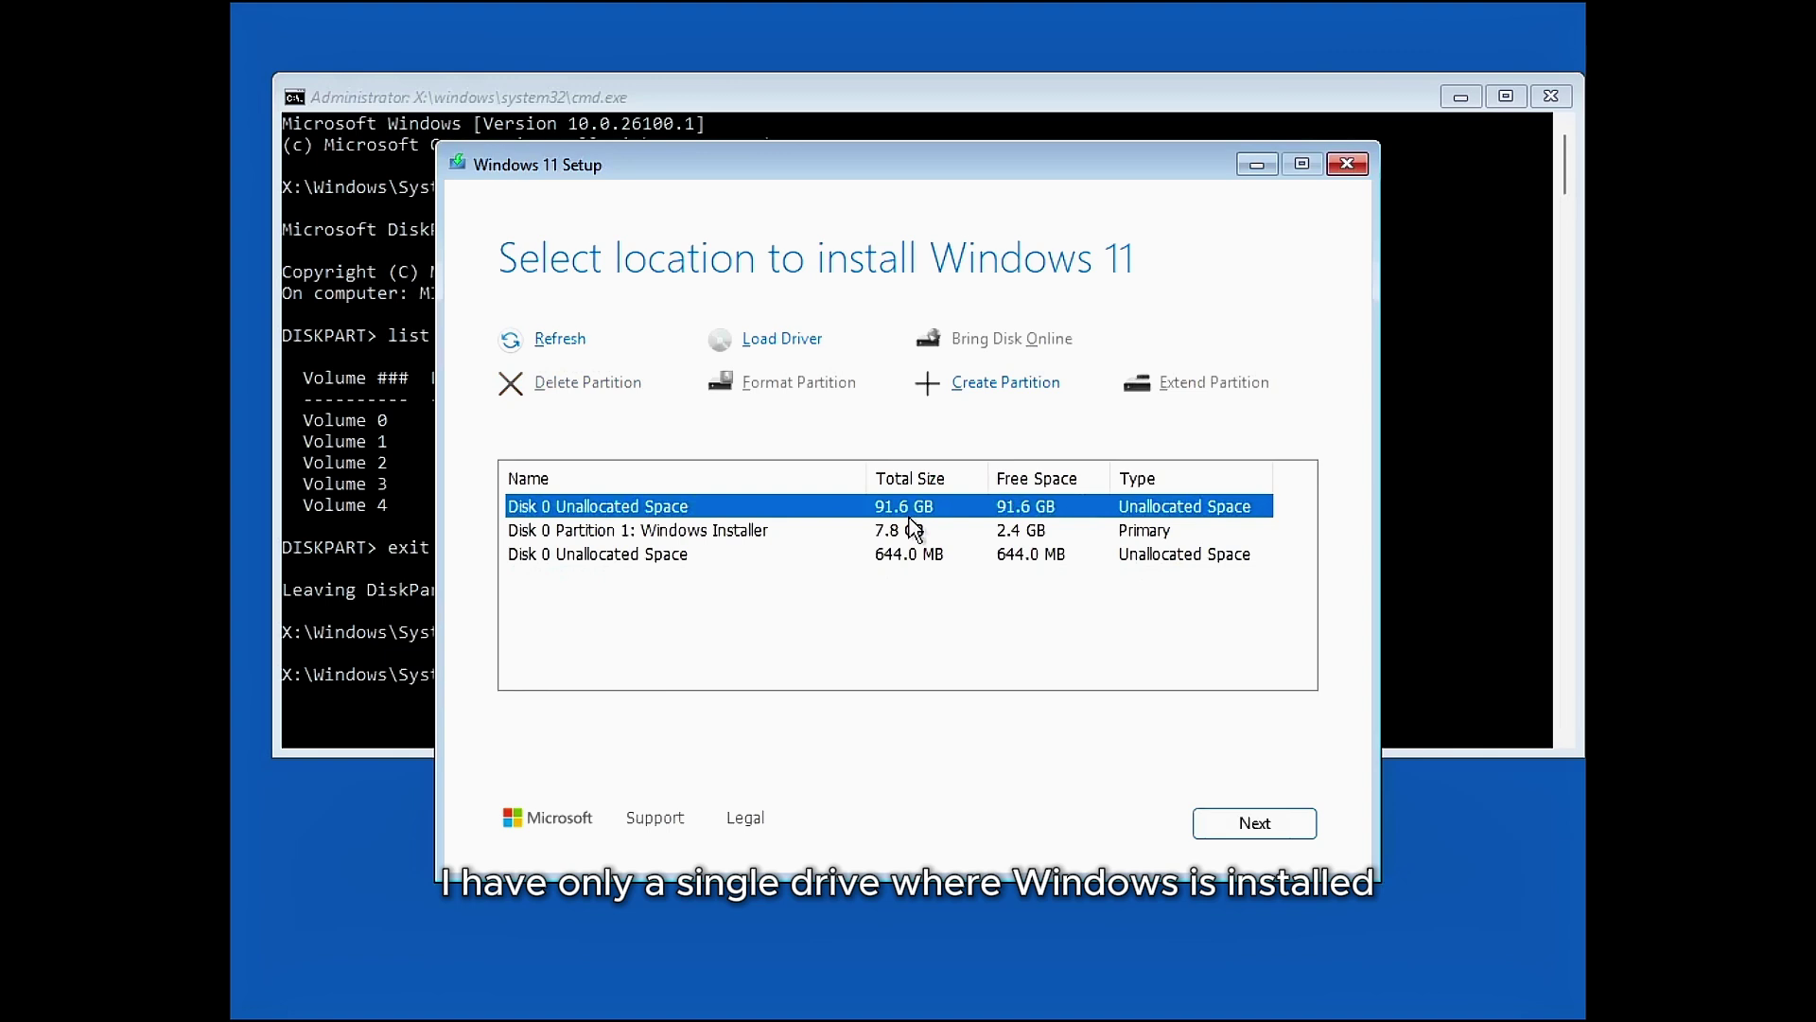
# - Create a 93755 MB partition in the 91.6 GB unallocated space and start installing Windows 11 Pro on it
pyautogui.click(863, 553)
pyautogui.click(814, 509)
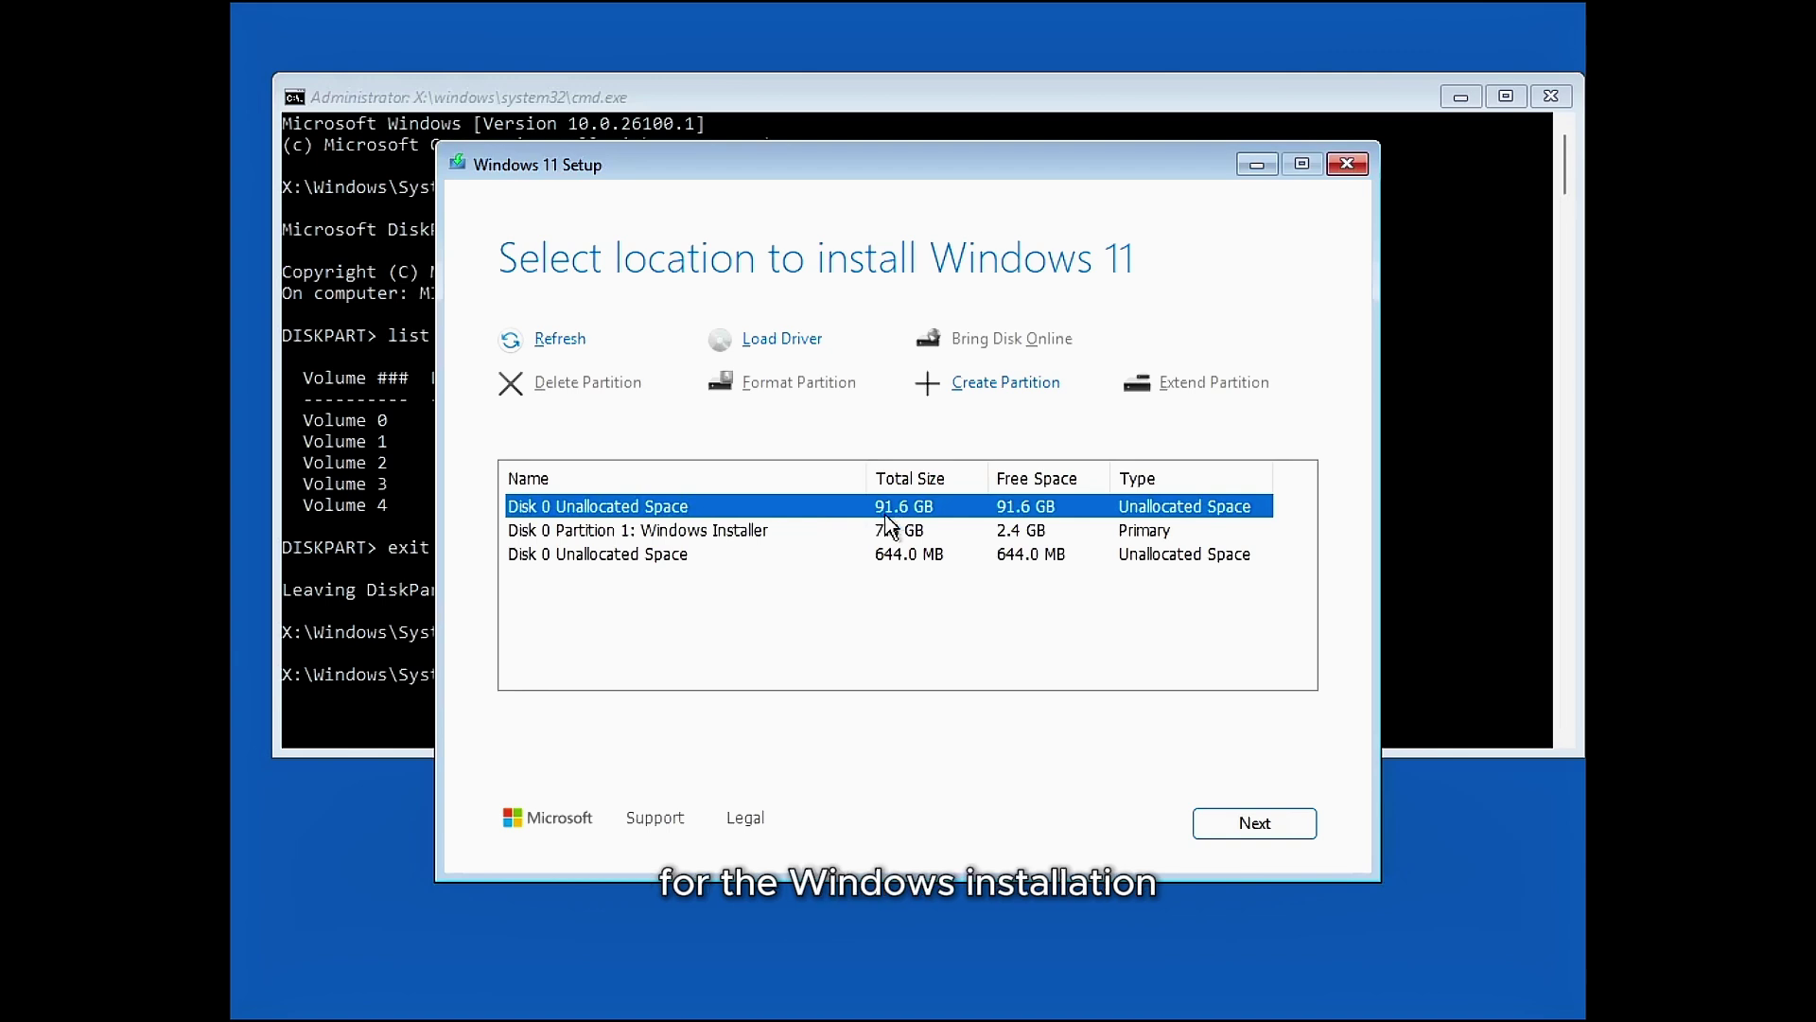
pyautogui.click(954, 381)
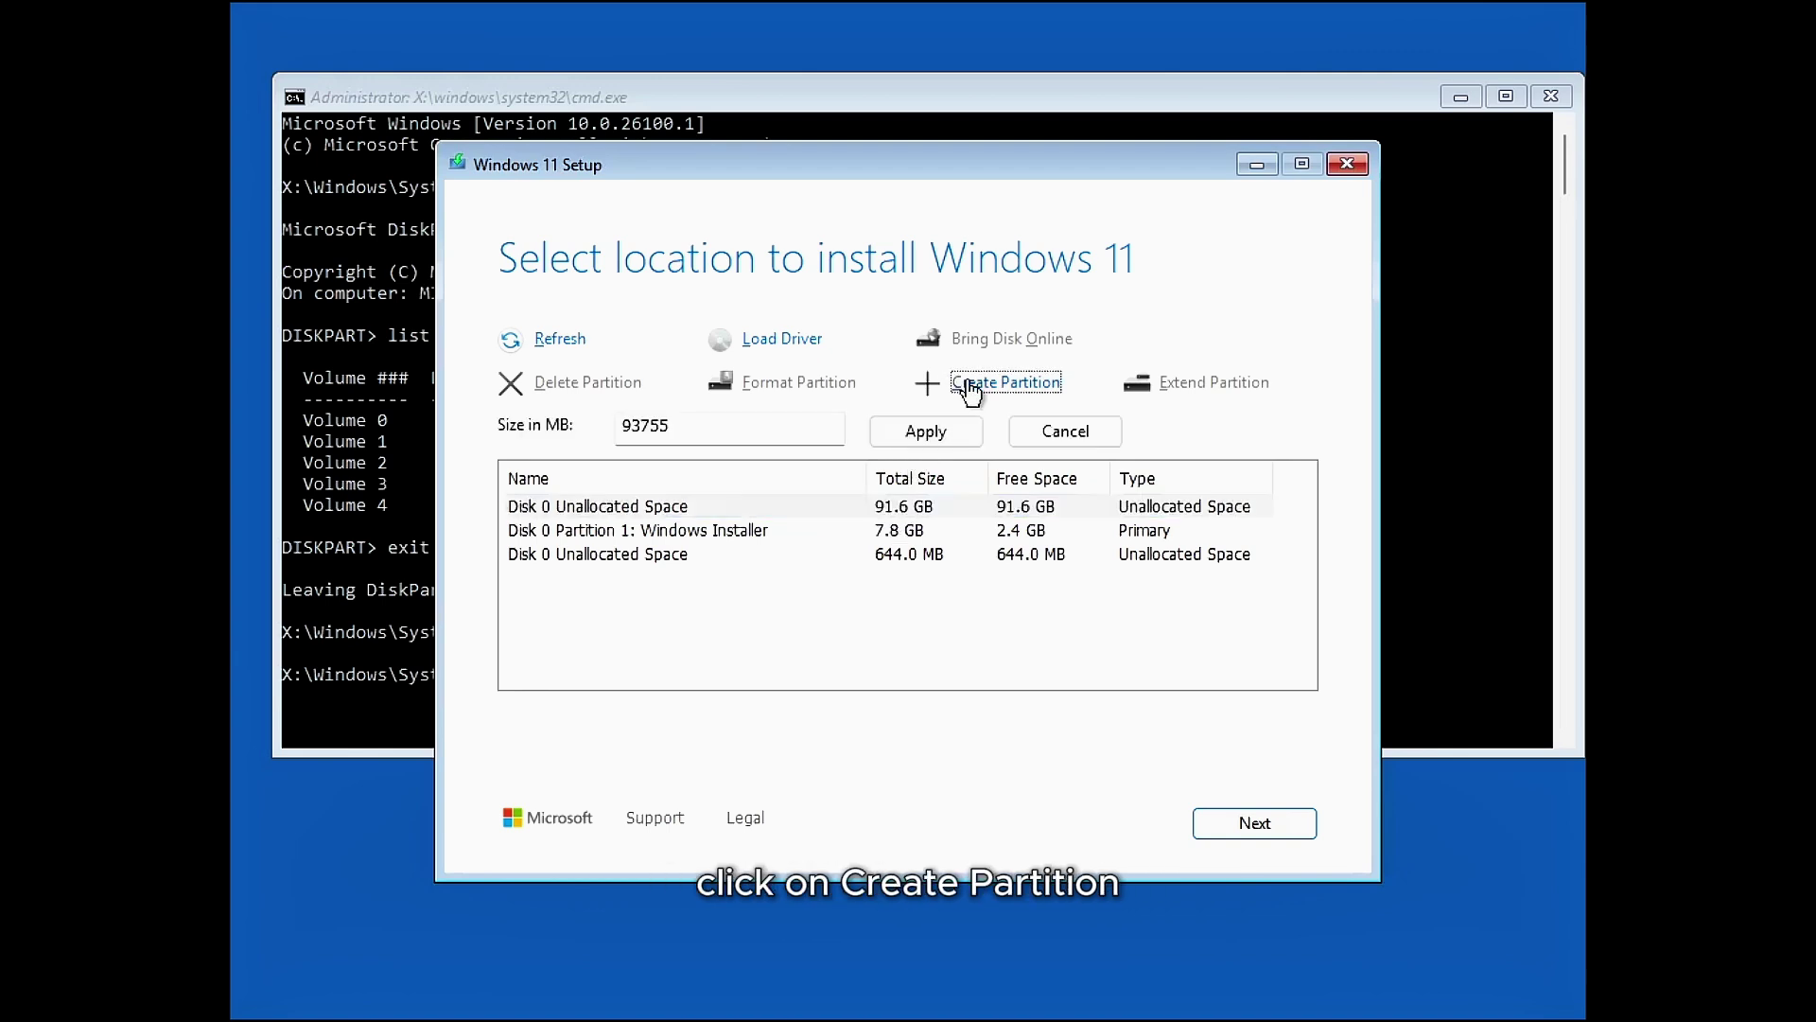
pyautogui.click(900, 428)
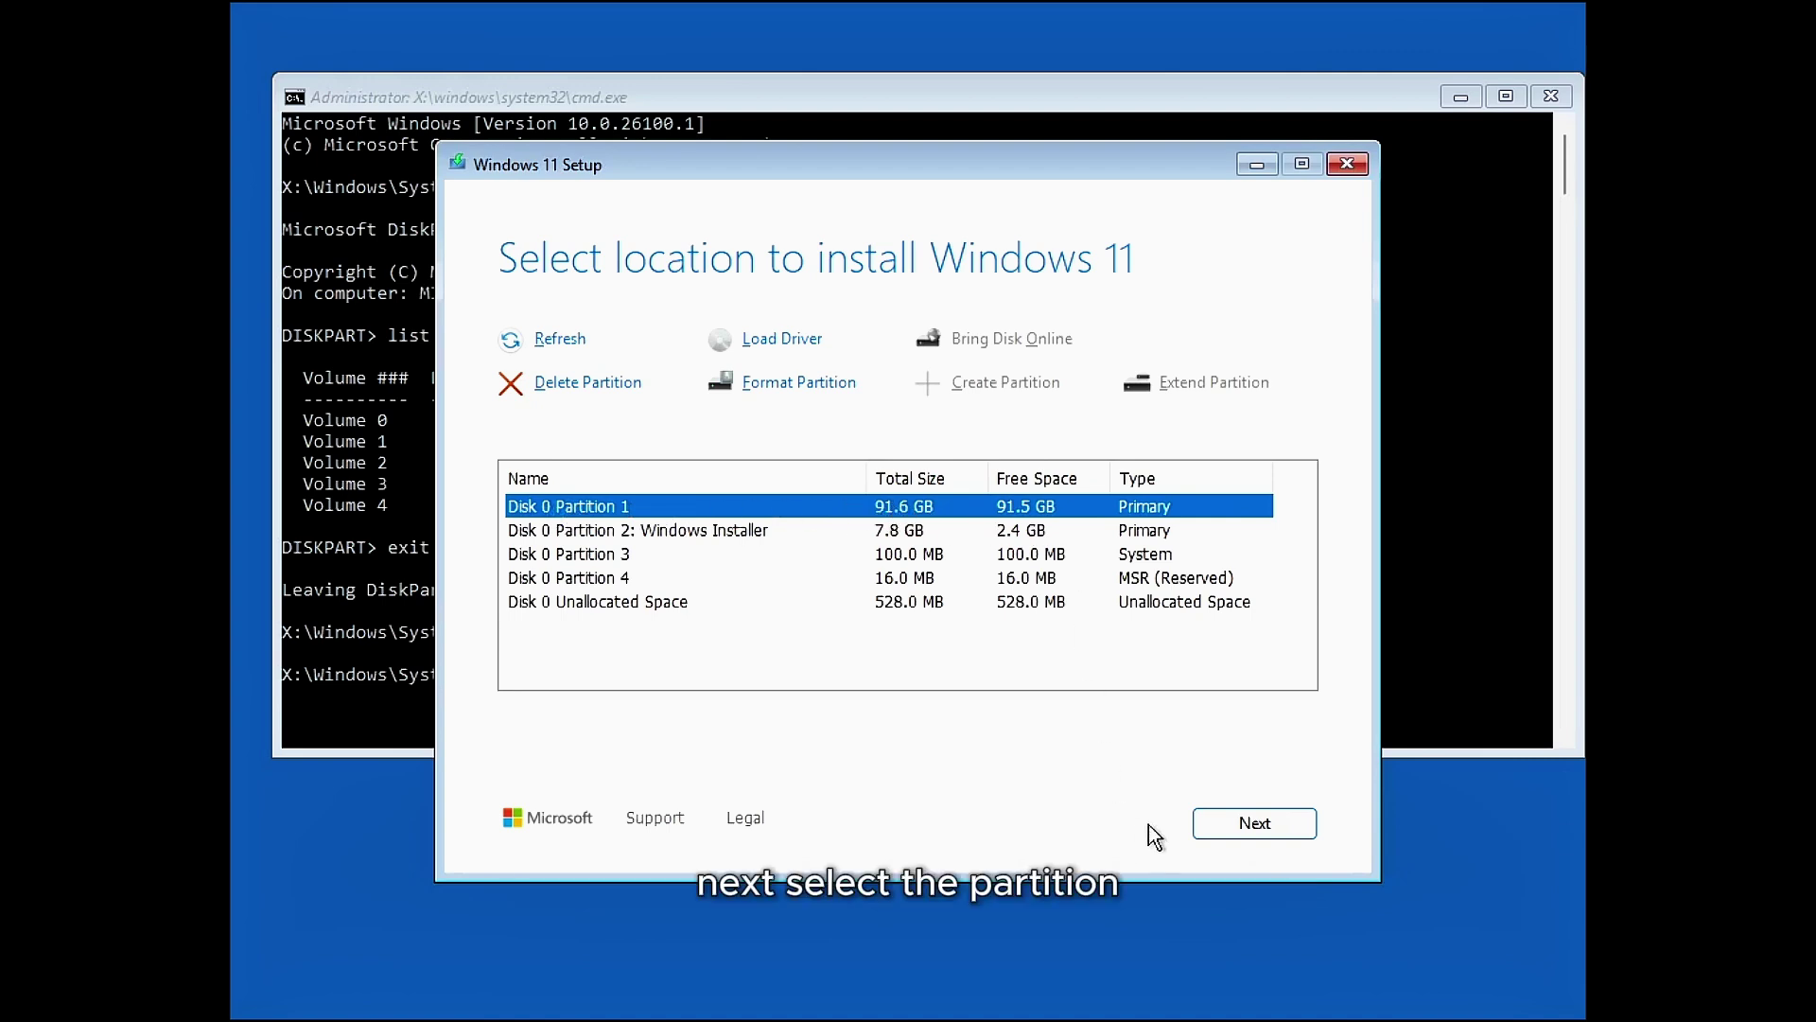
pyautogui.click(1235, 836)
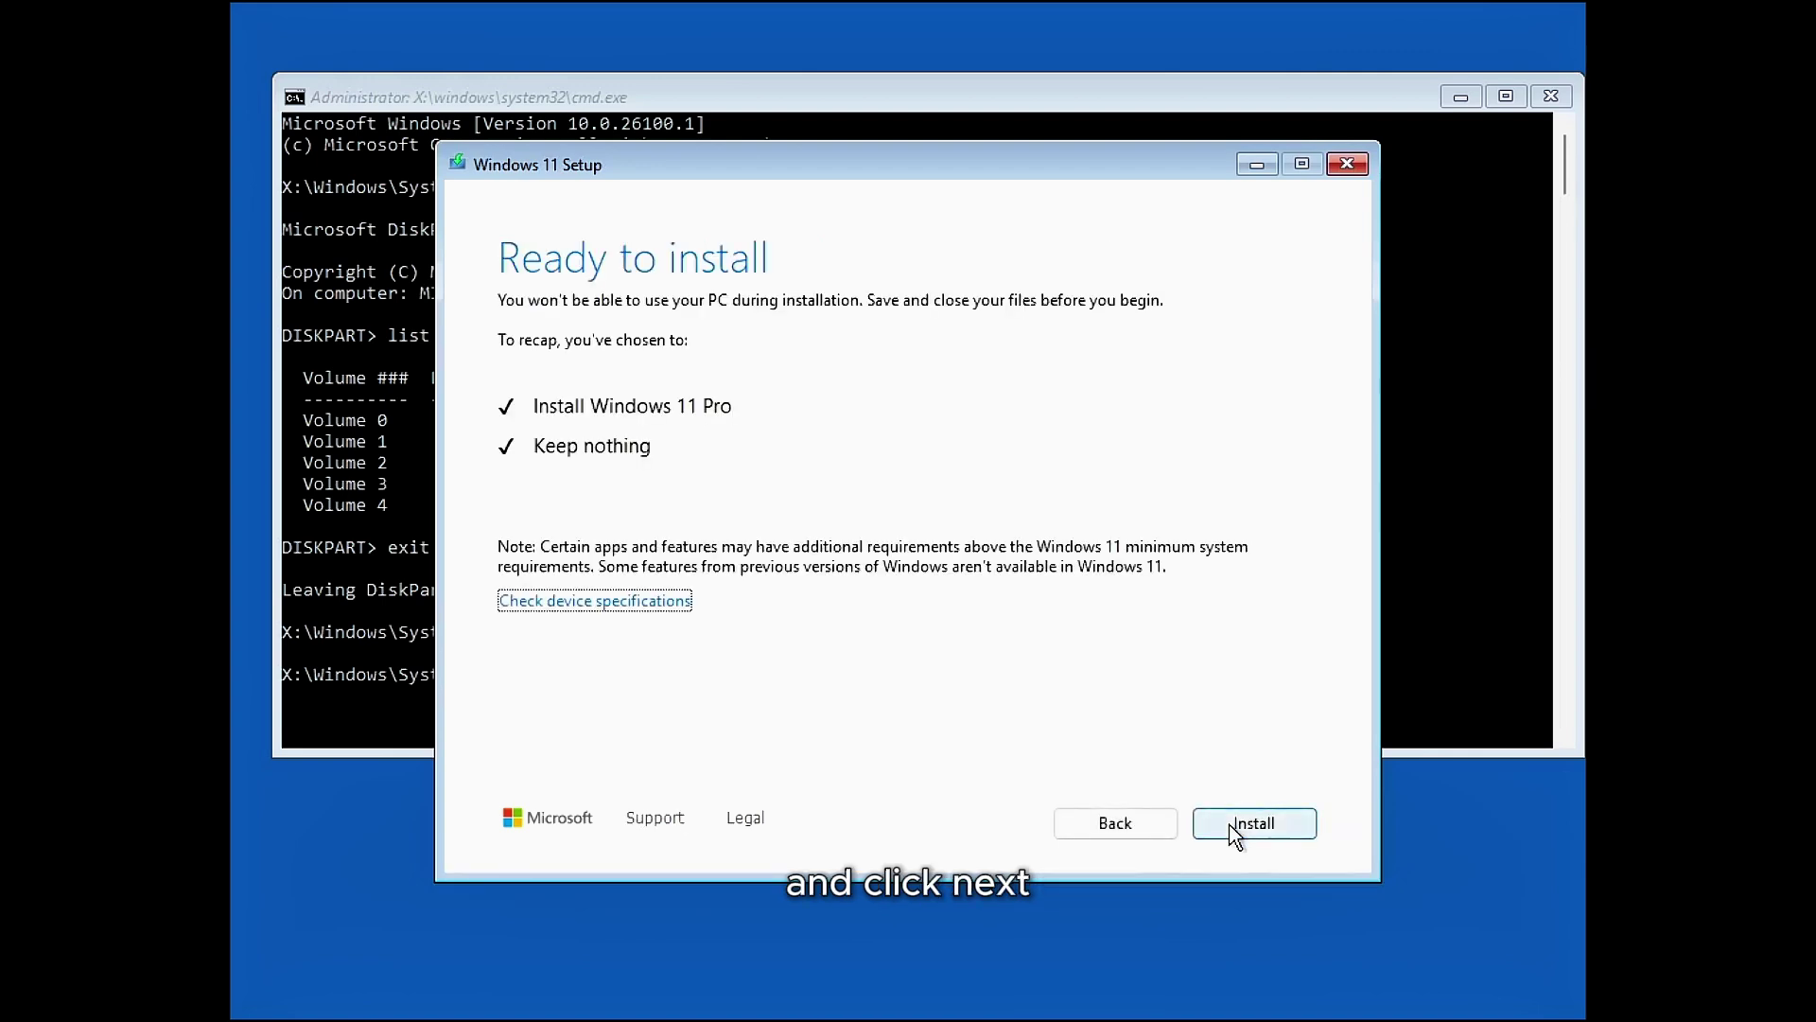
pyautogui.click(1236, 836)
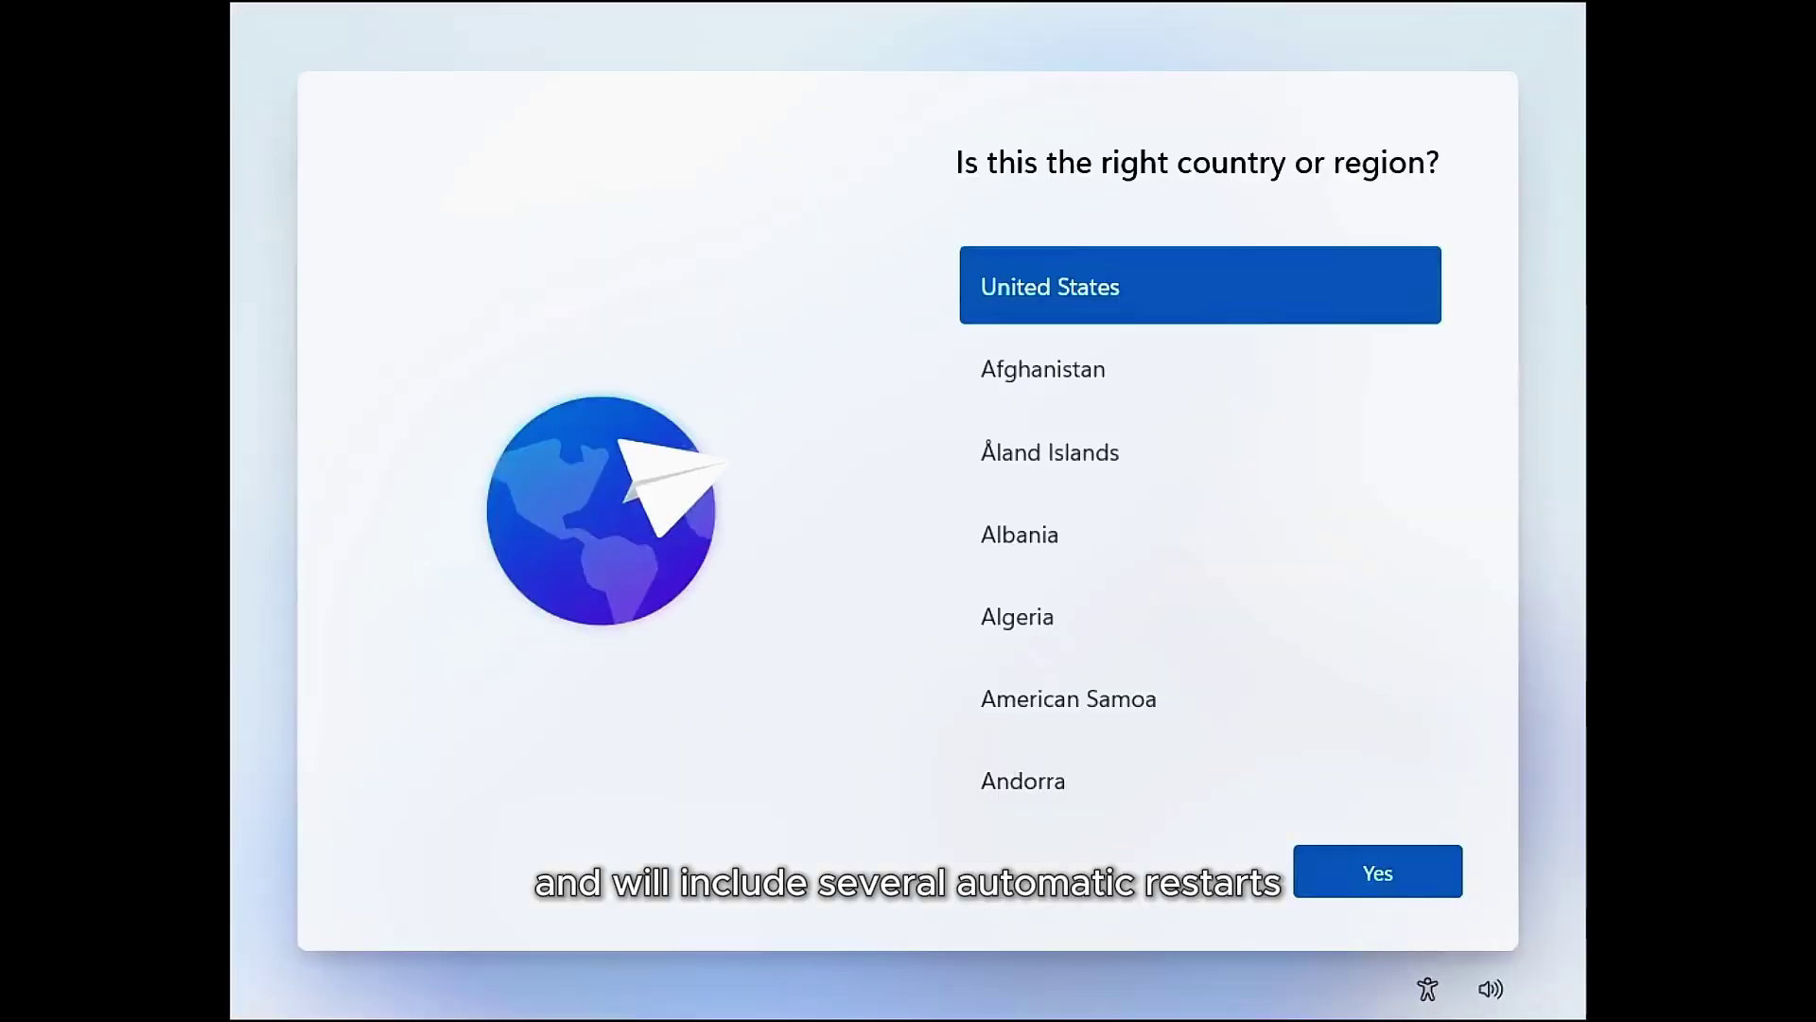
# - Accept United States as the country or region and US as the keyboard layout
pyautogui.click(1377, 871)
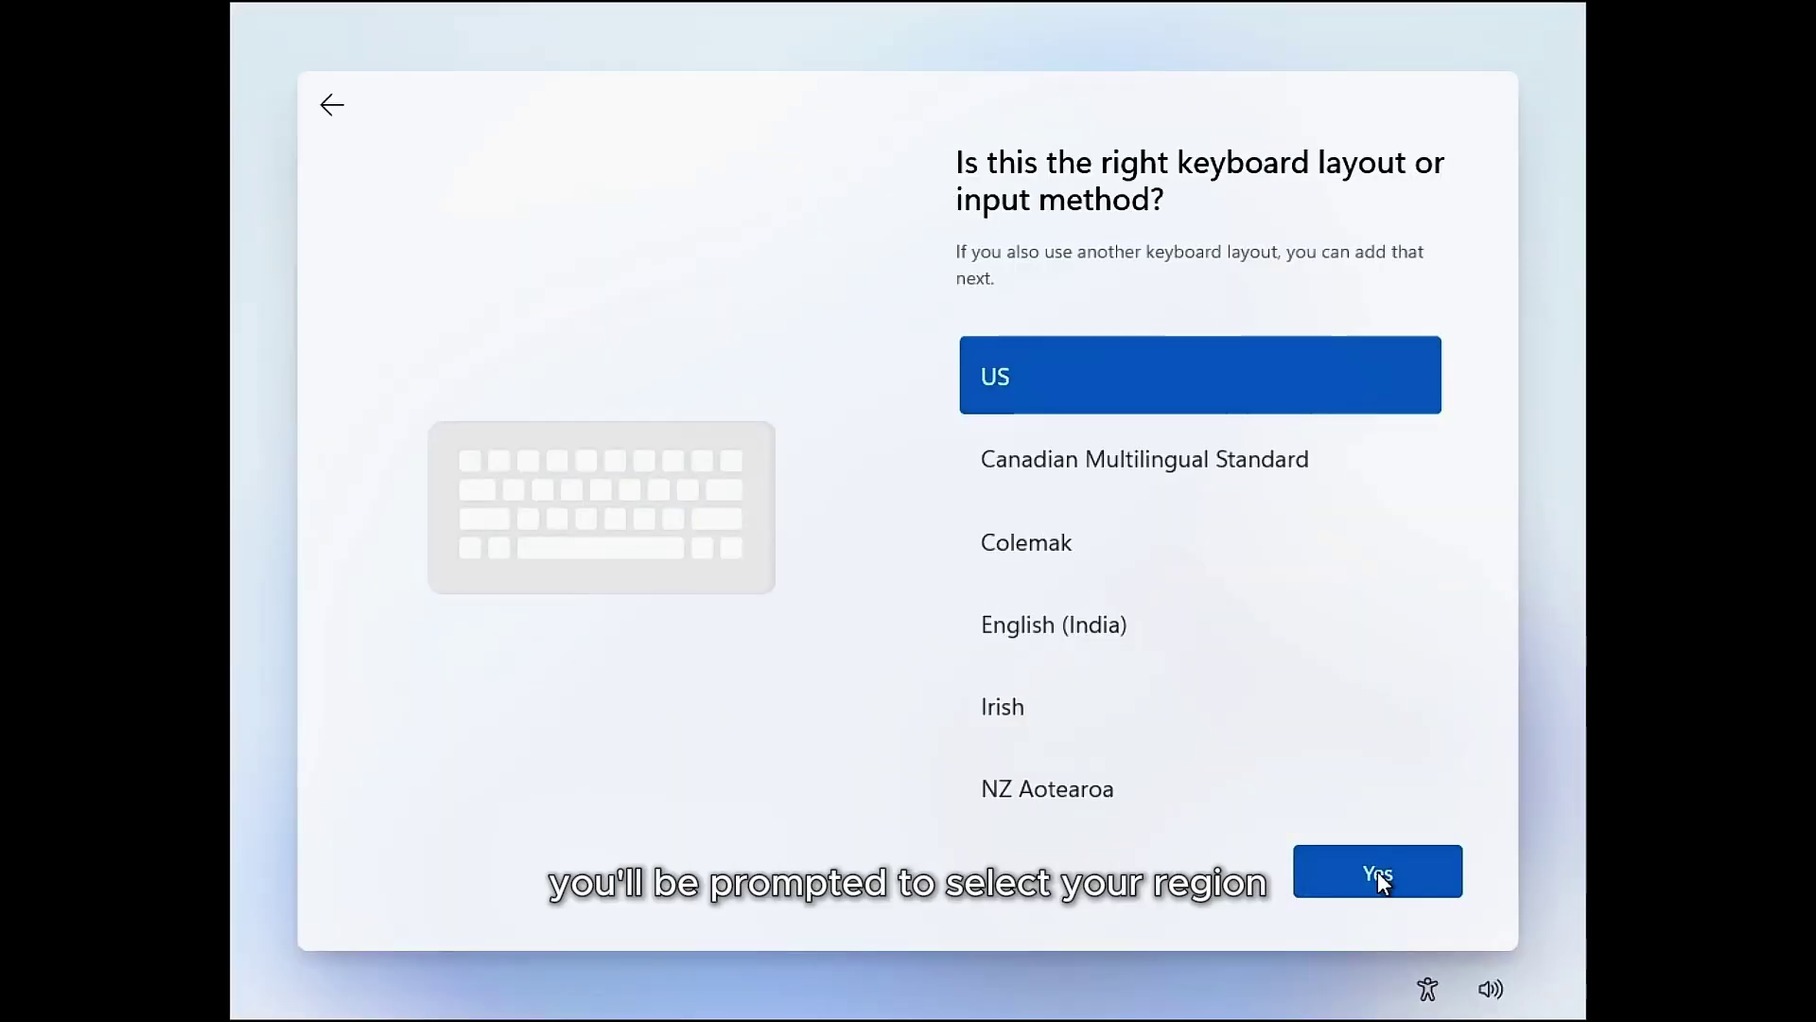
pyautogui.click(1377, 871)
pyautogui.click(1377, 871)
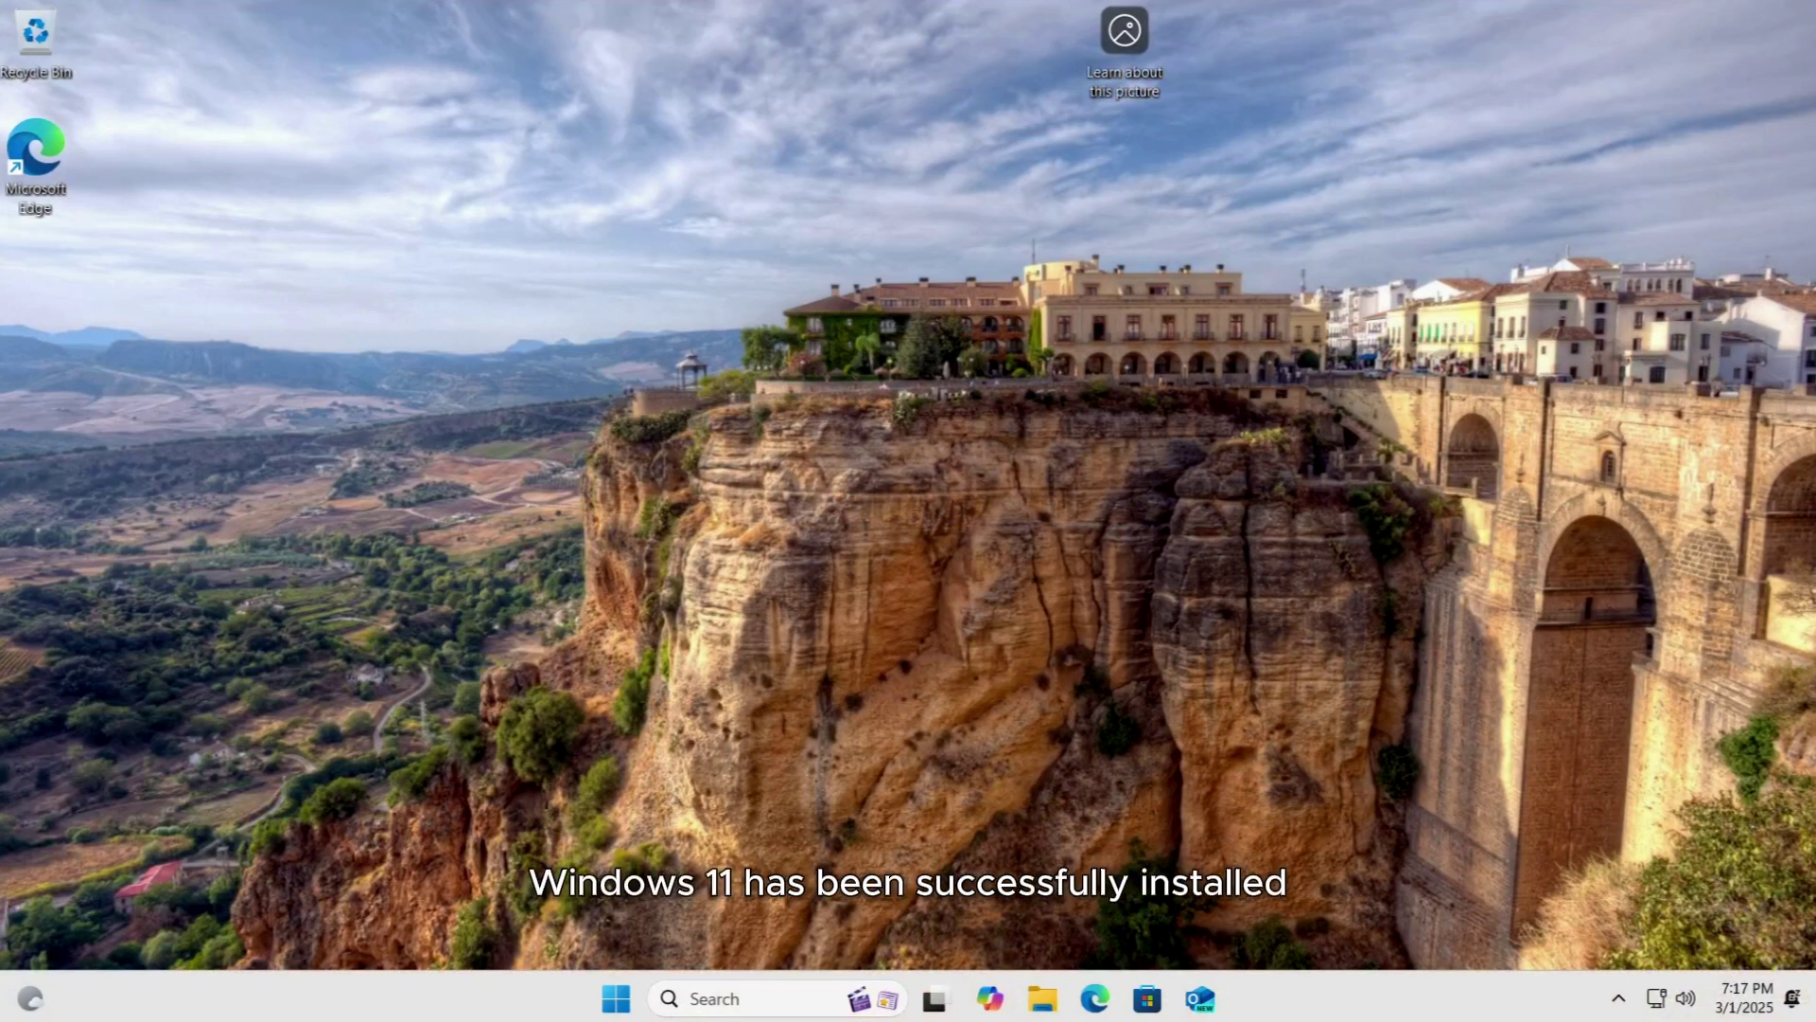
# - Open This PC in File Explorer and check the drives, selecting Windows Installer (D:)
pyautogui.click(1791, 998)
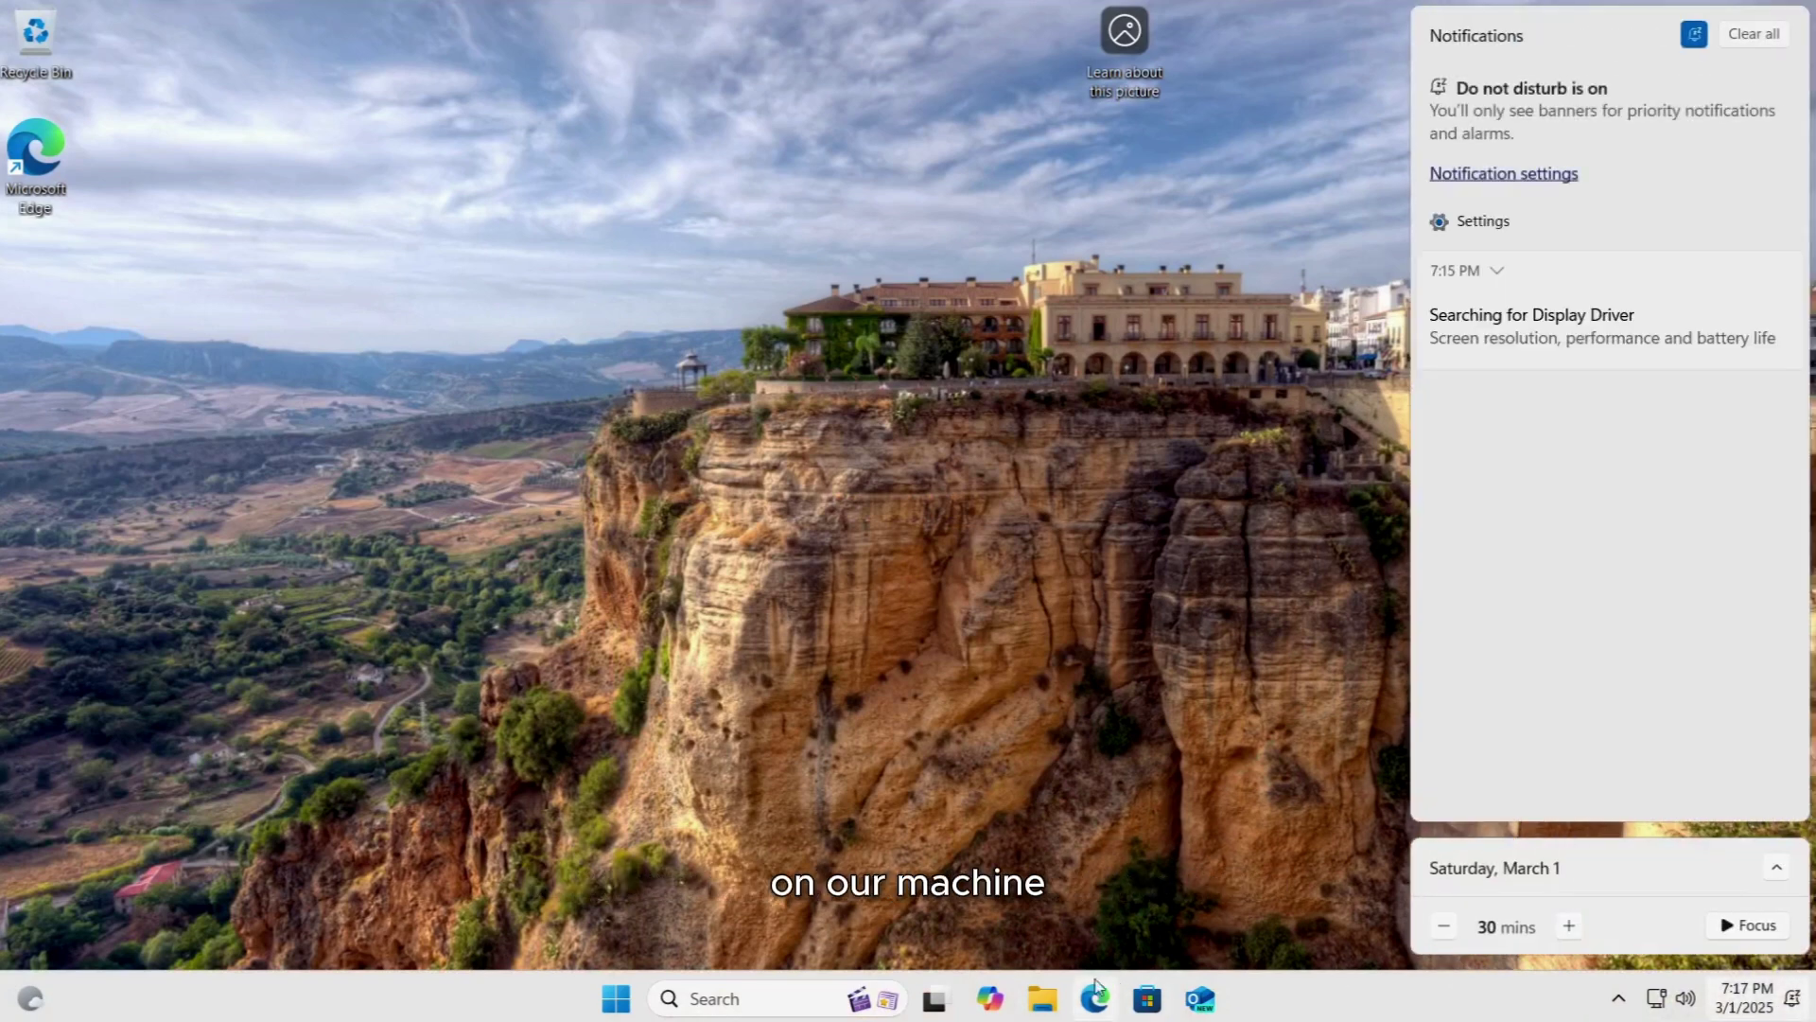
pyautogui.click(993, 960)
pyautogui.click(1042, 998)
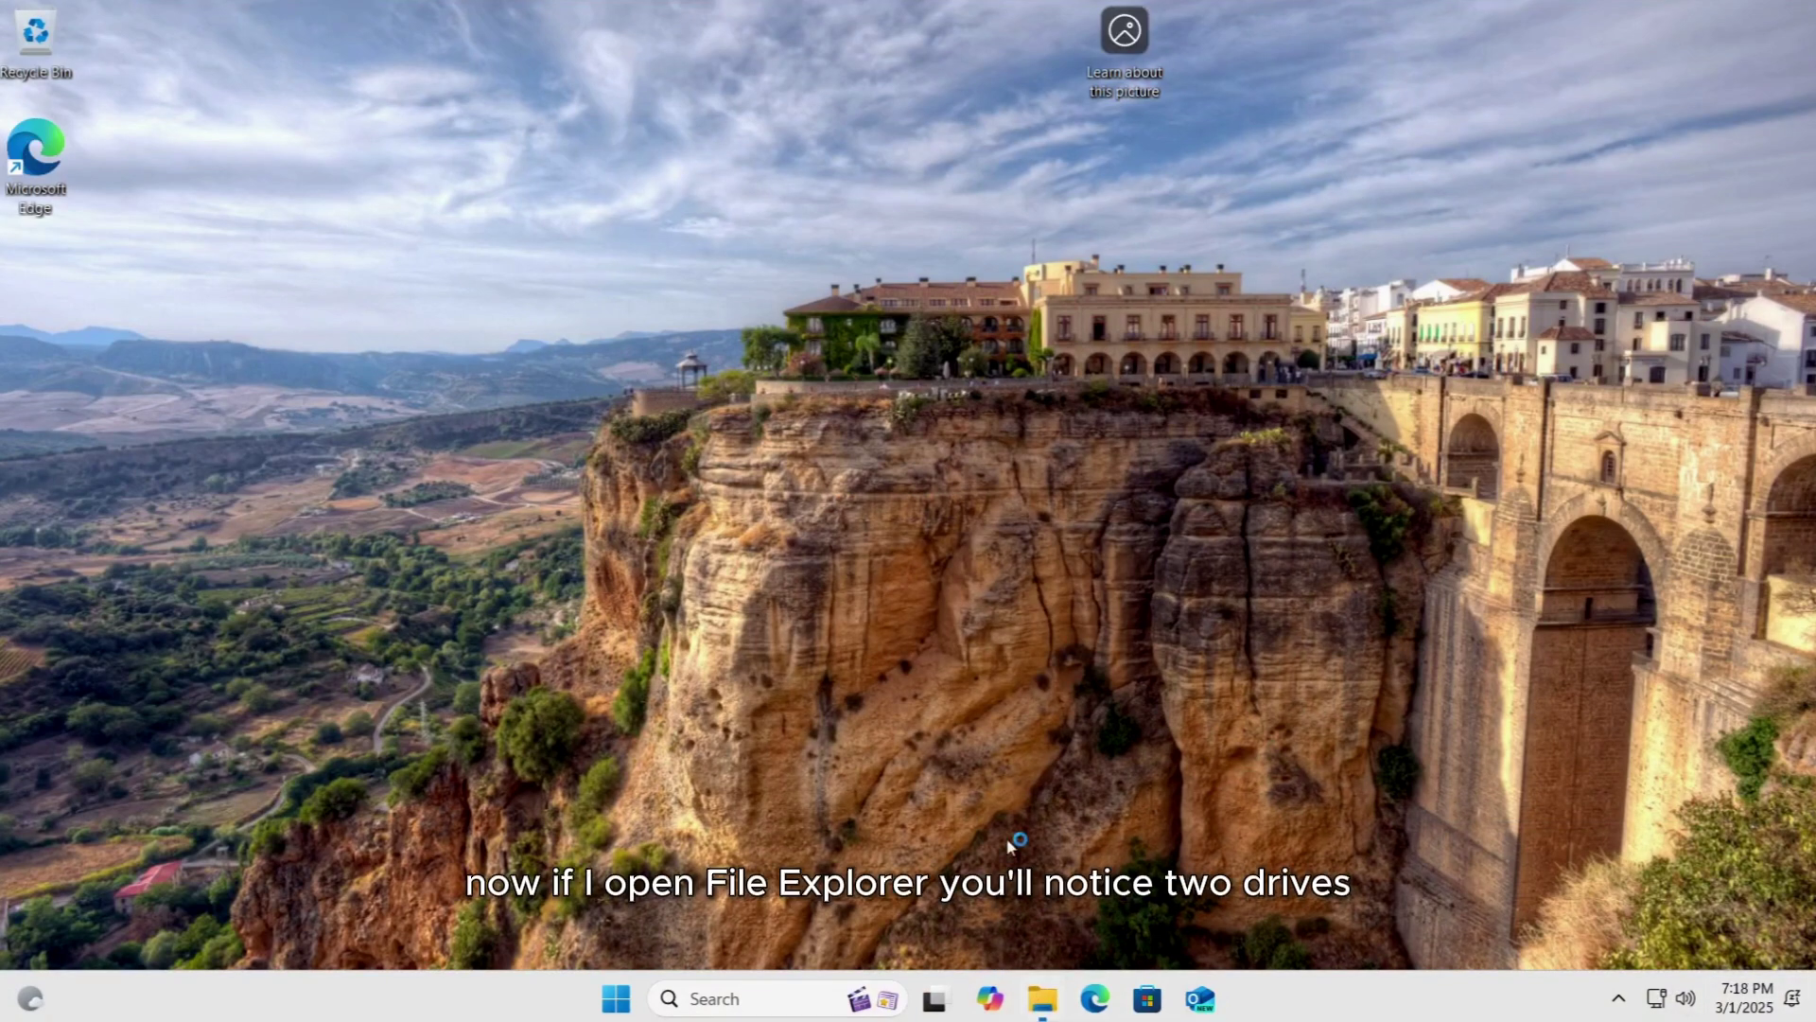
pyautogui.click(333, 744)
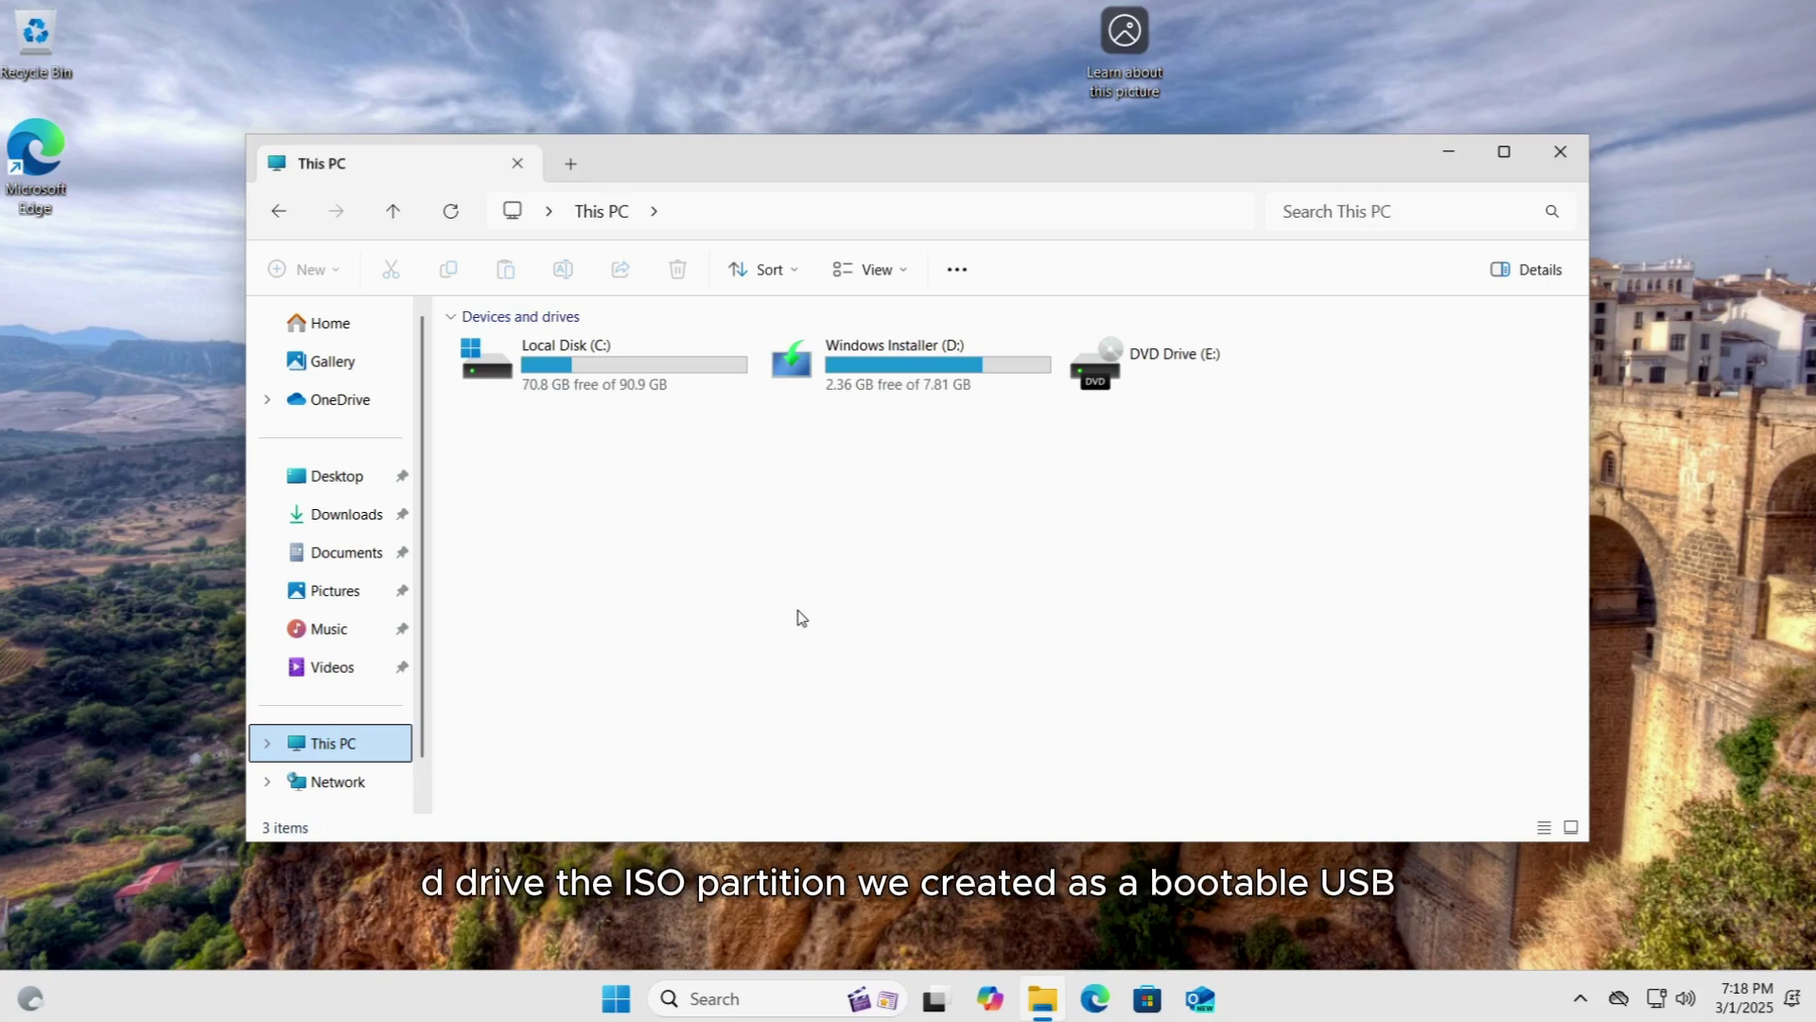
pyautogui.click(849, 394)
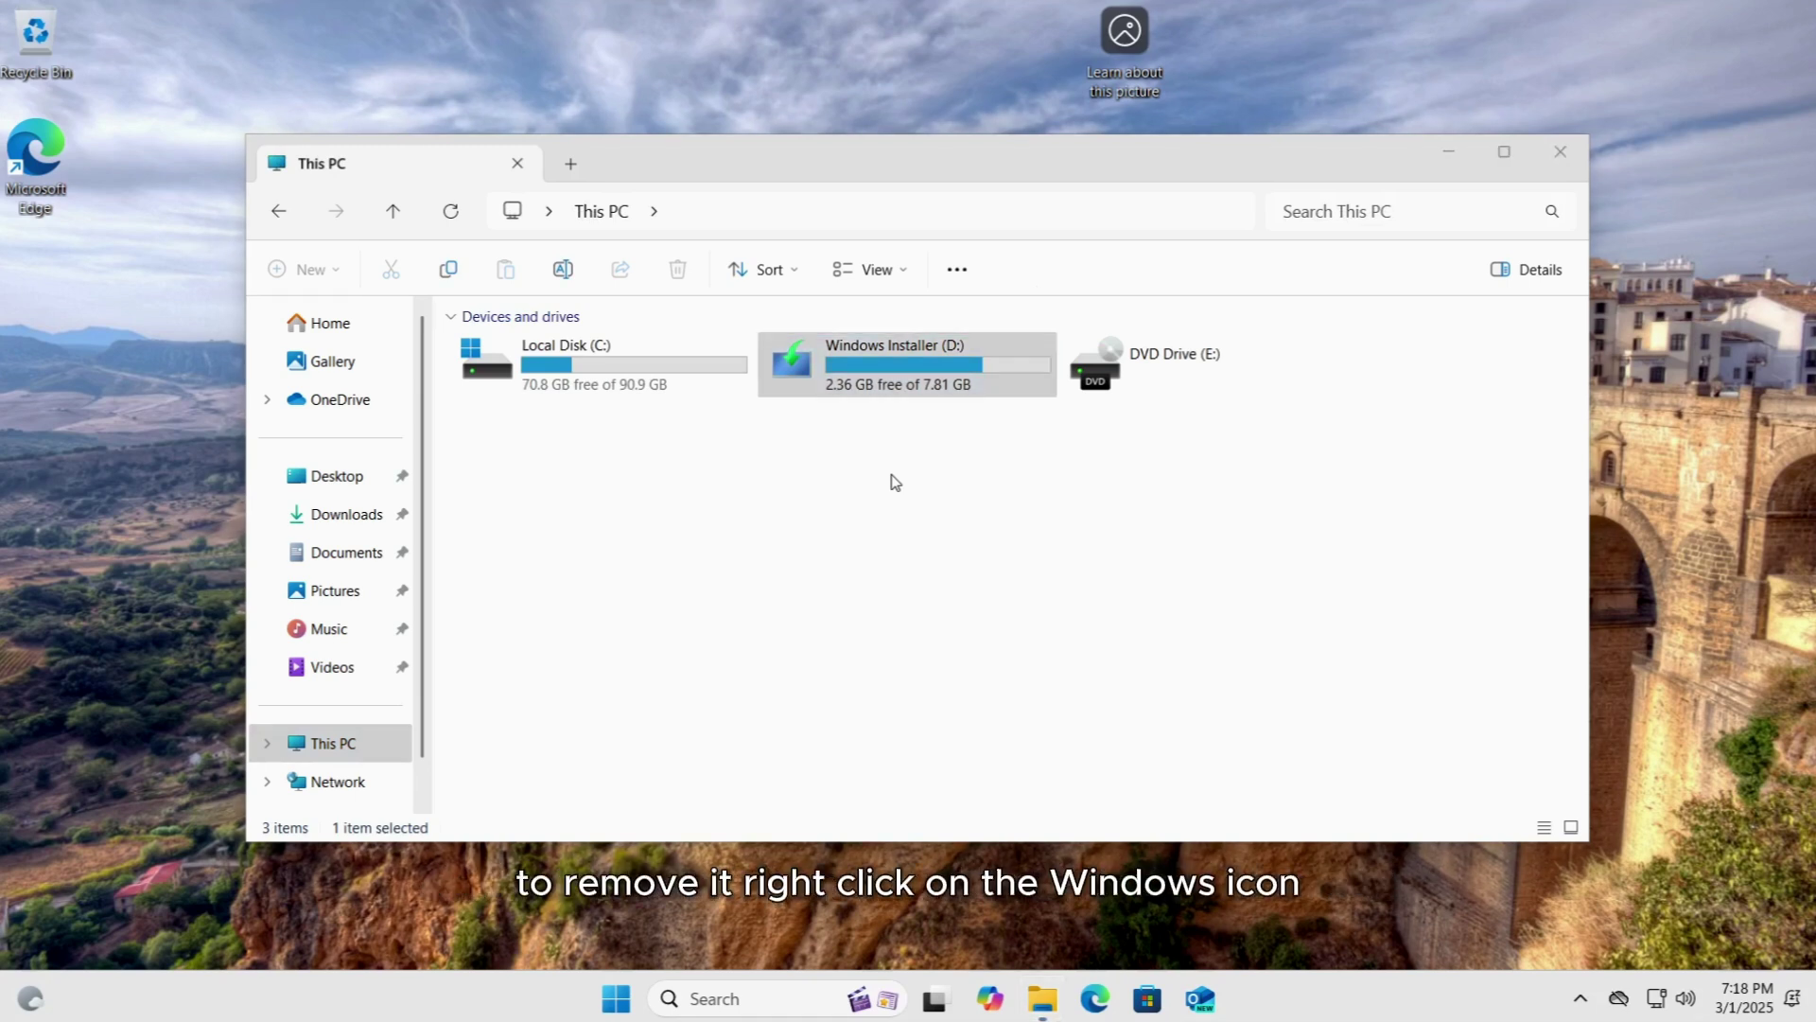
# - Open Disk Management and delete the Windows Installer (D:) volume
pyautogui.rightClick(615, 998)
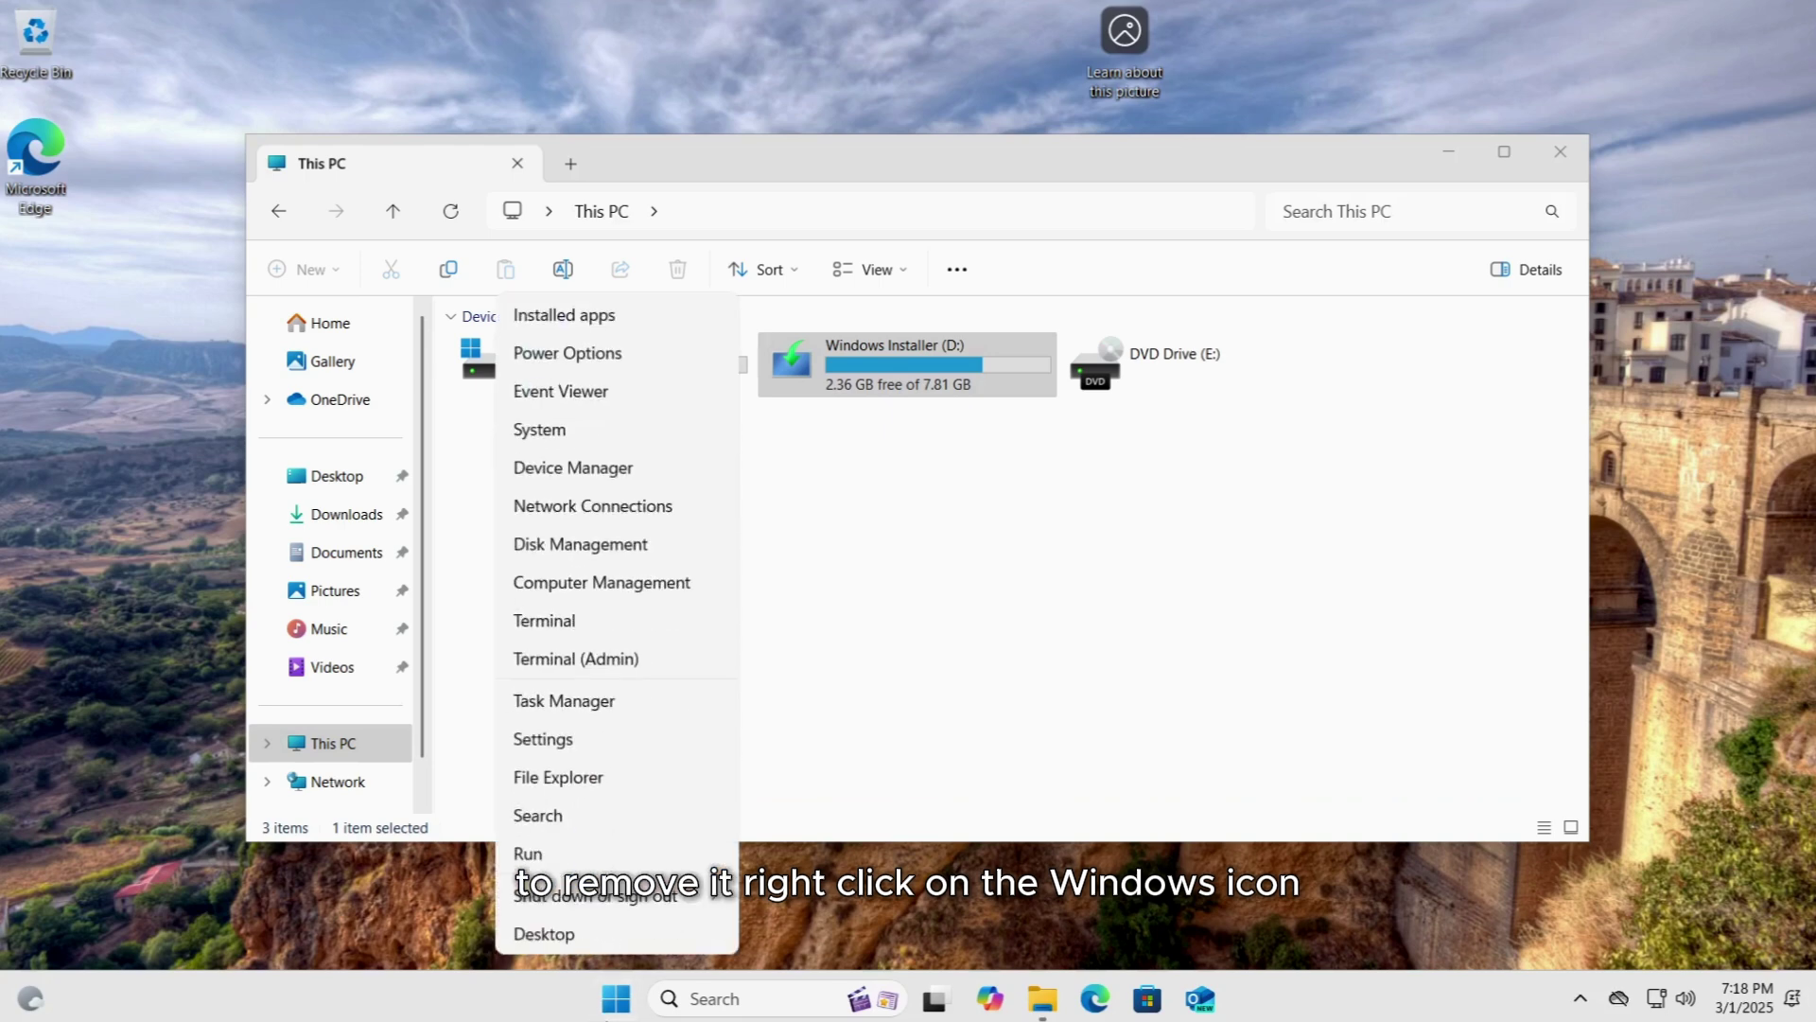
pyautogui.click(622, 548)
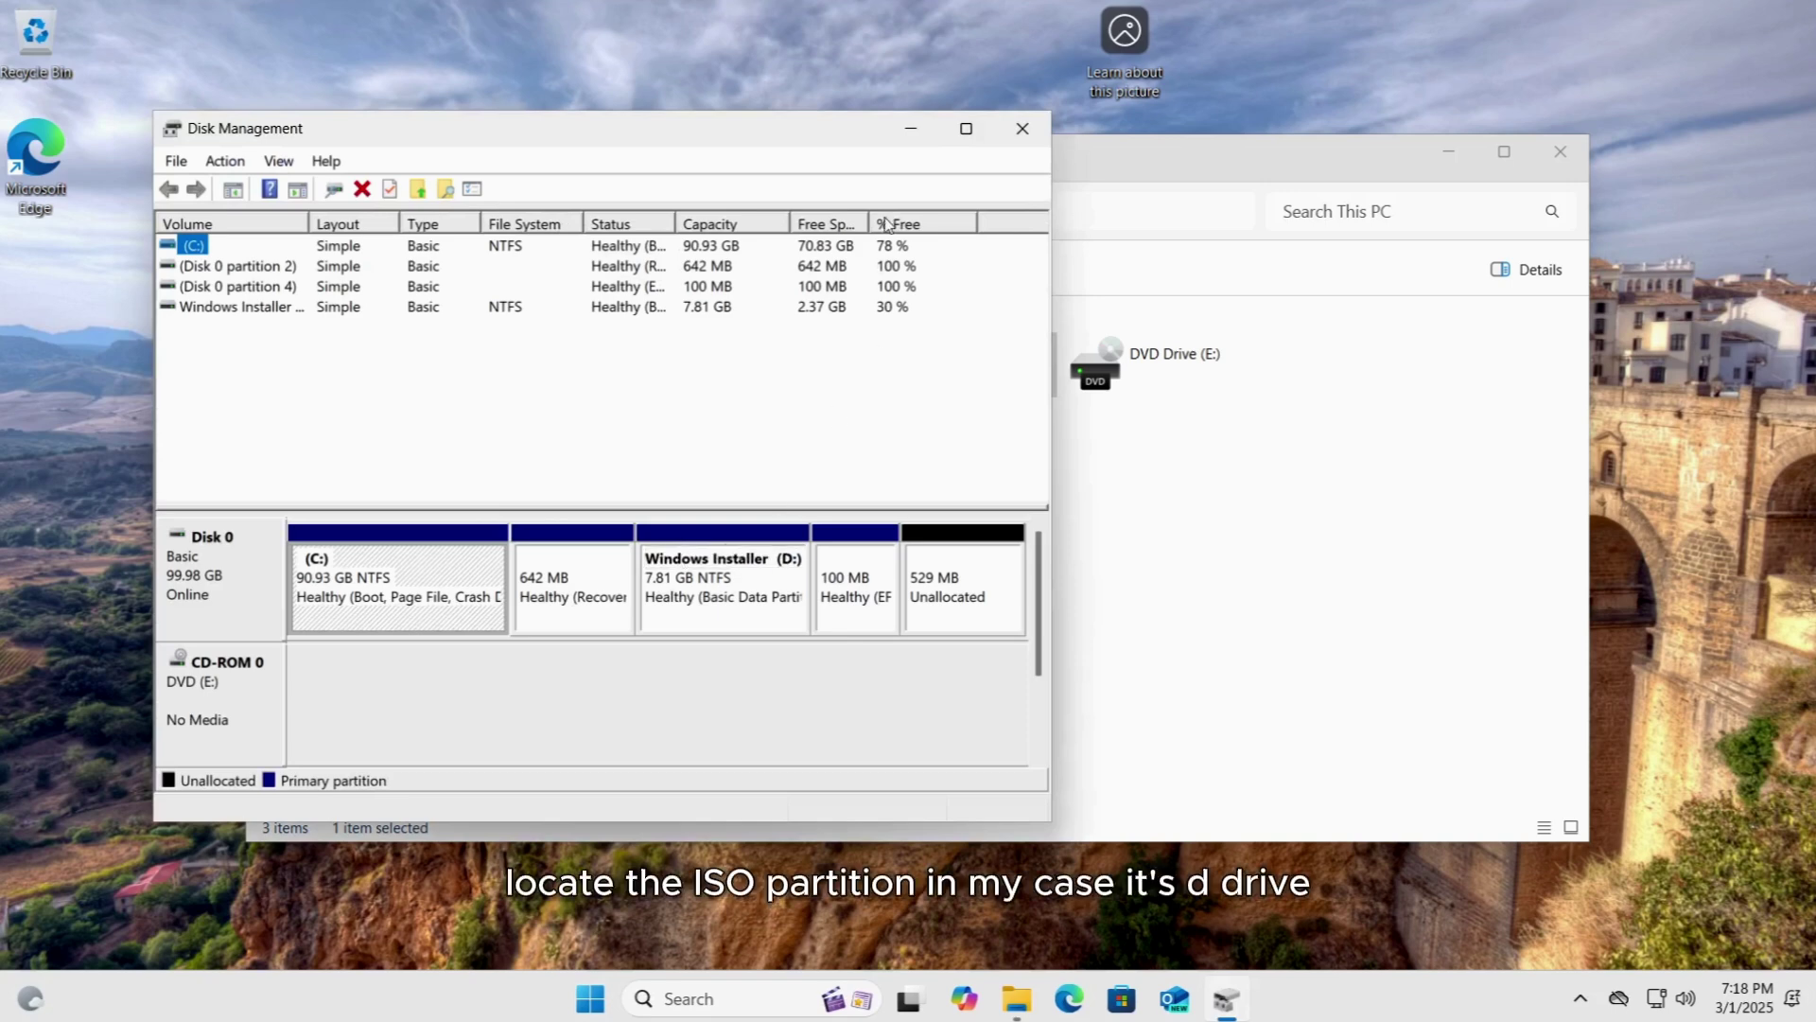
pyautogui.click(966, 130)
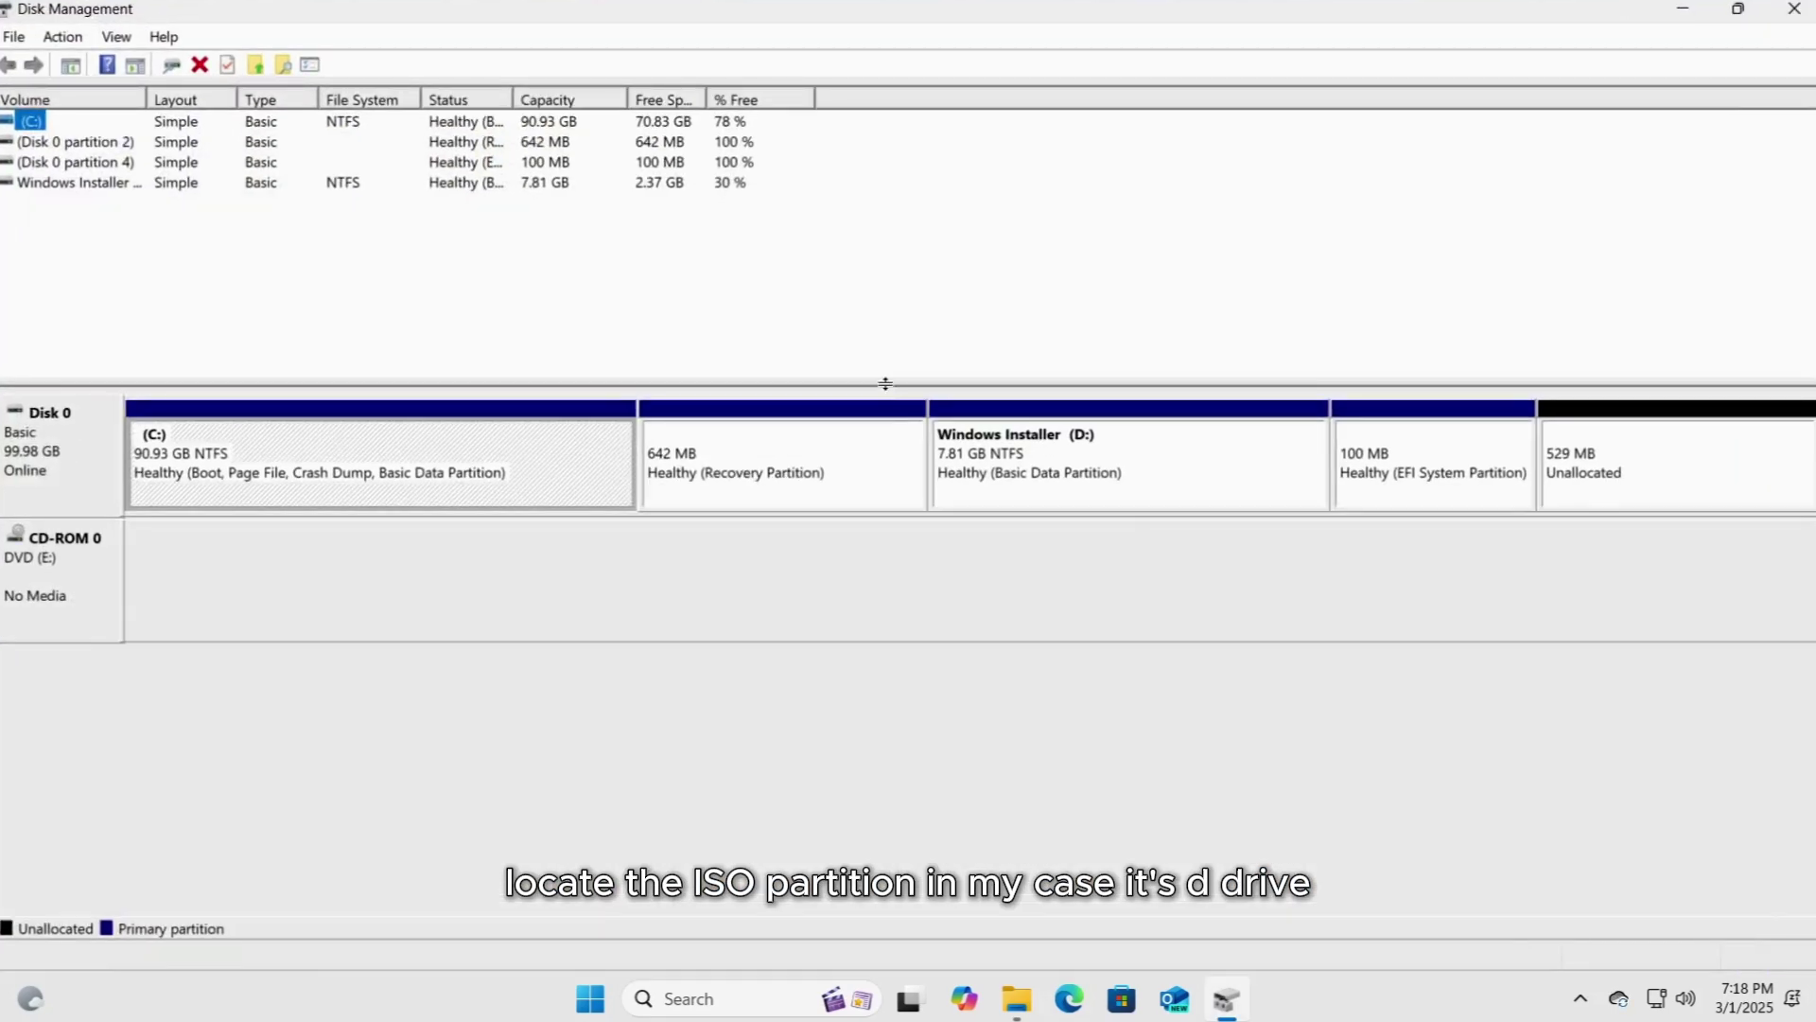
pyautogui.click(1024, 443)
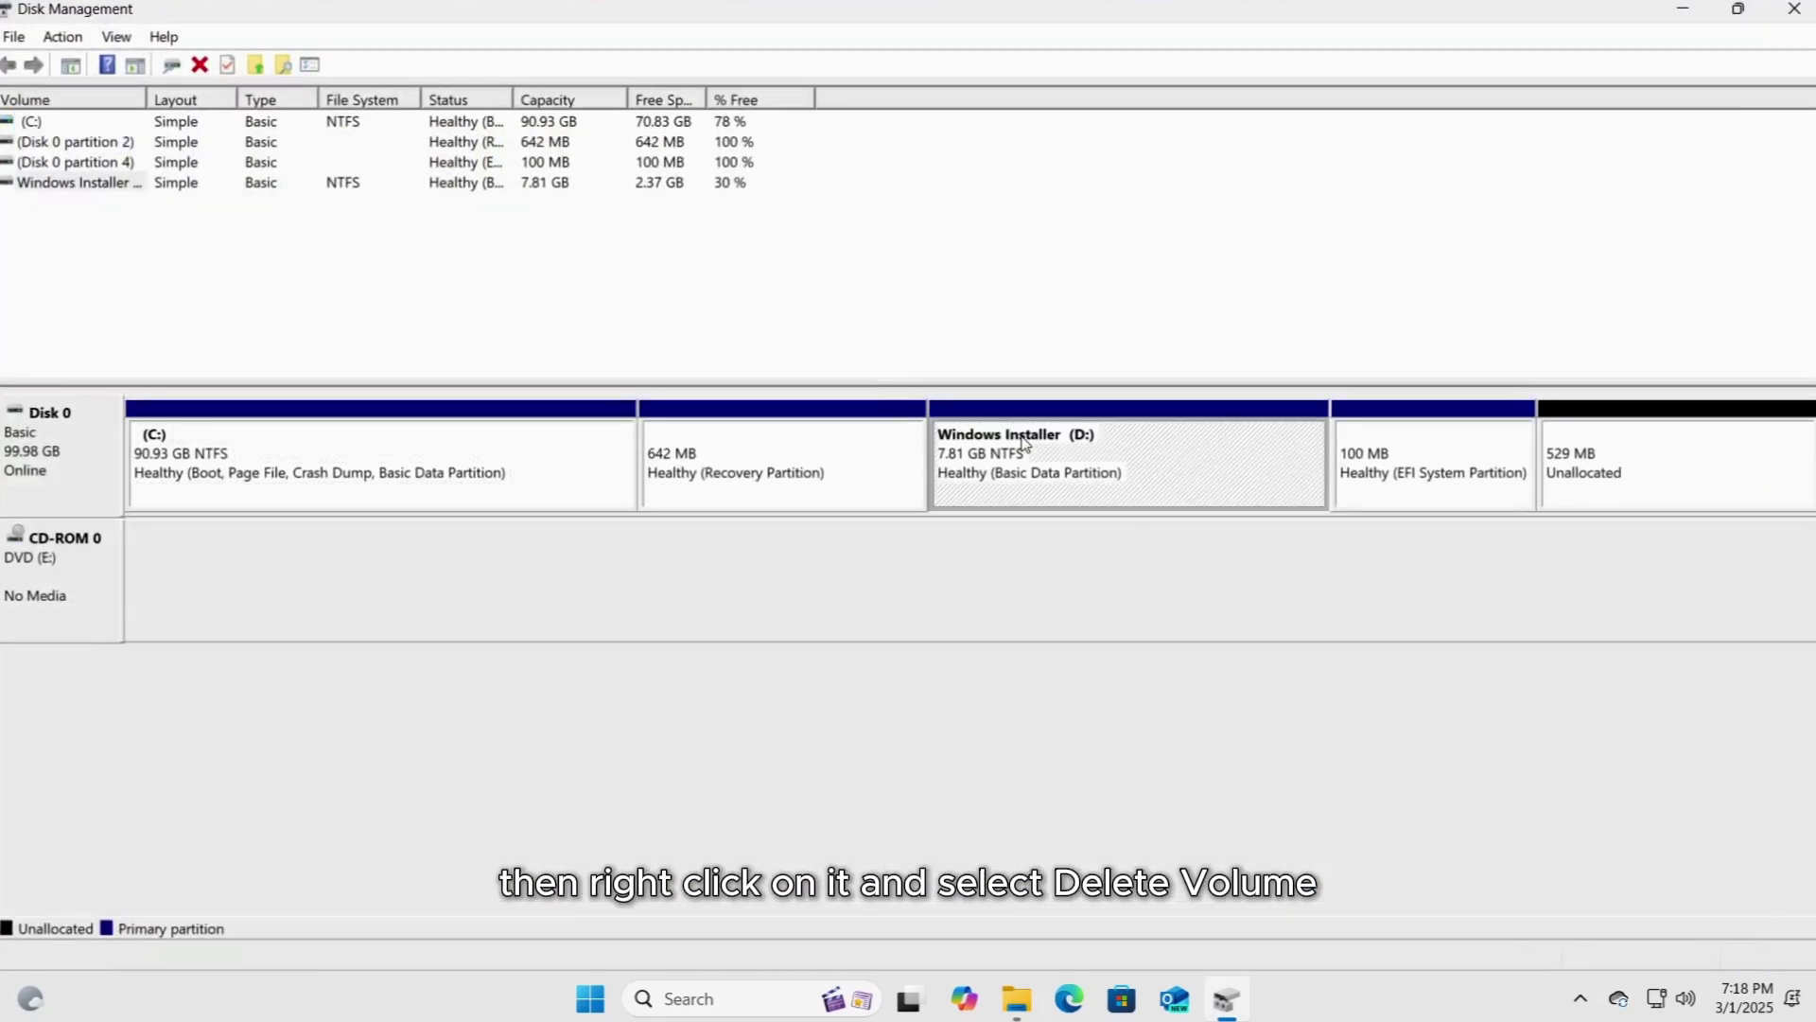
pyautogui.rightClick(1094, 447)
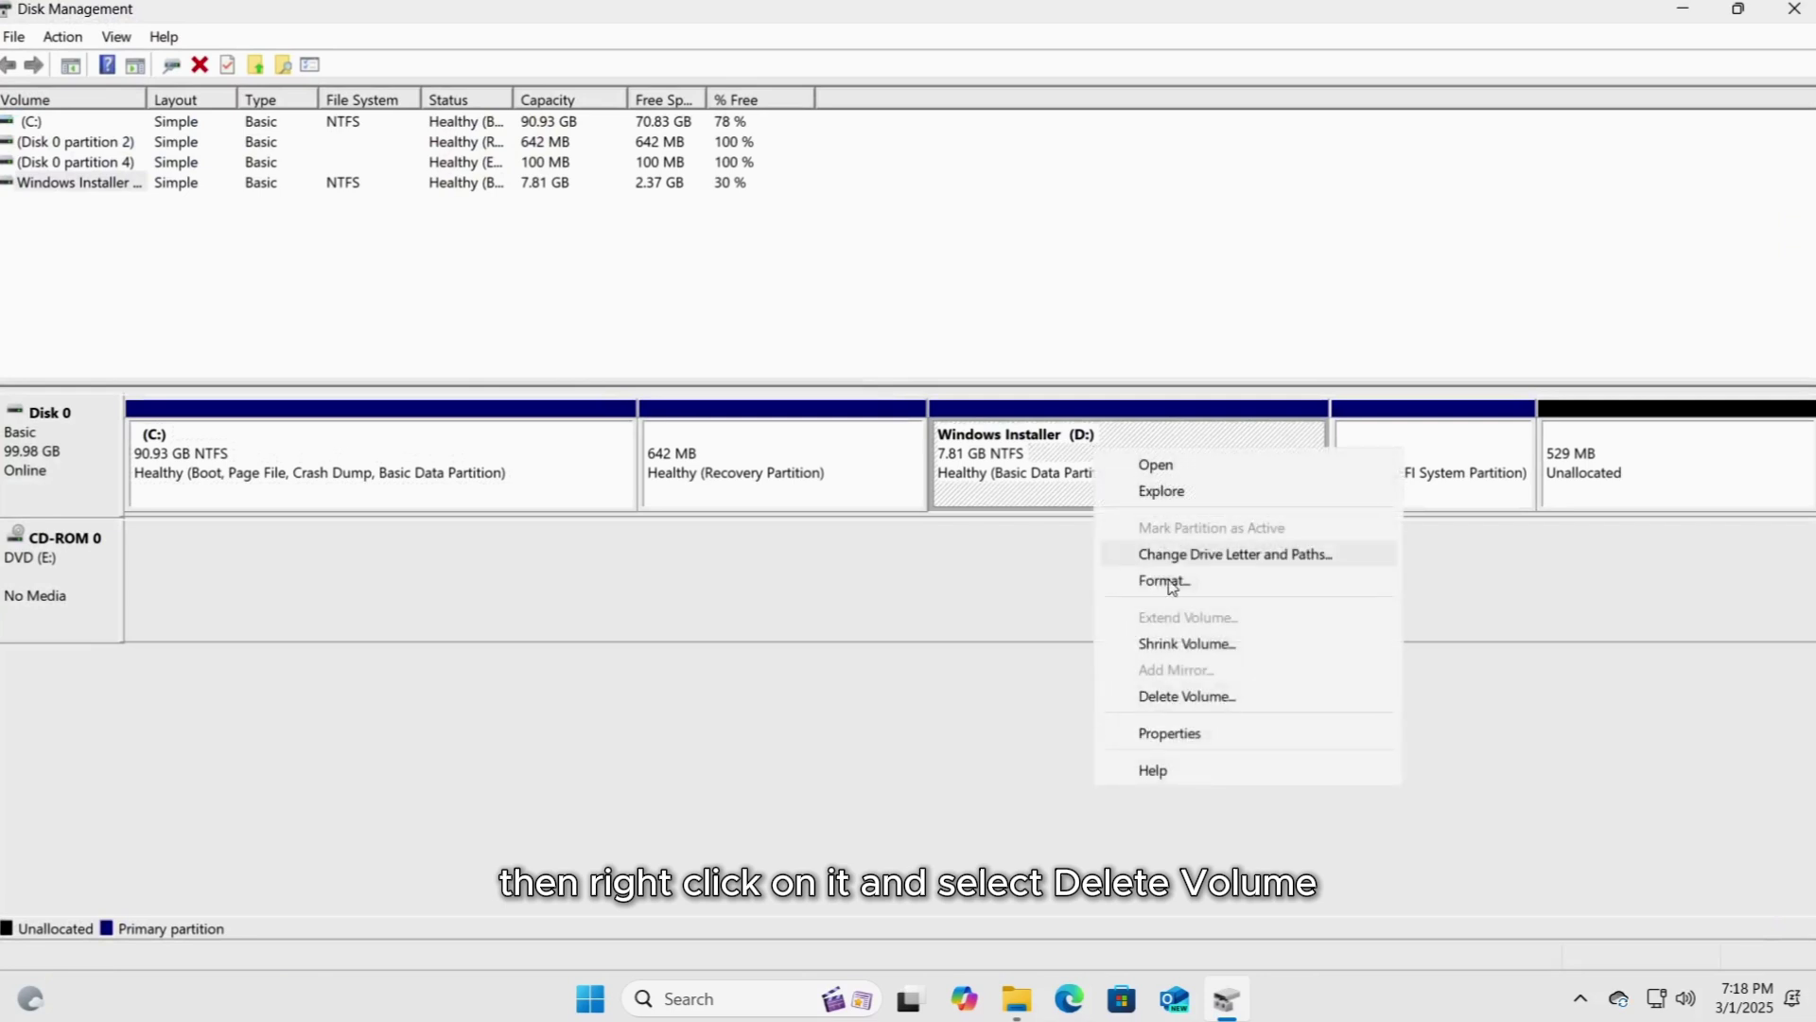
pyautogui.click(1187, 697)
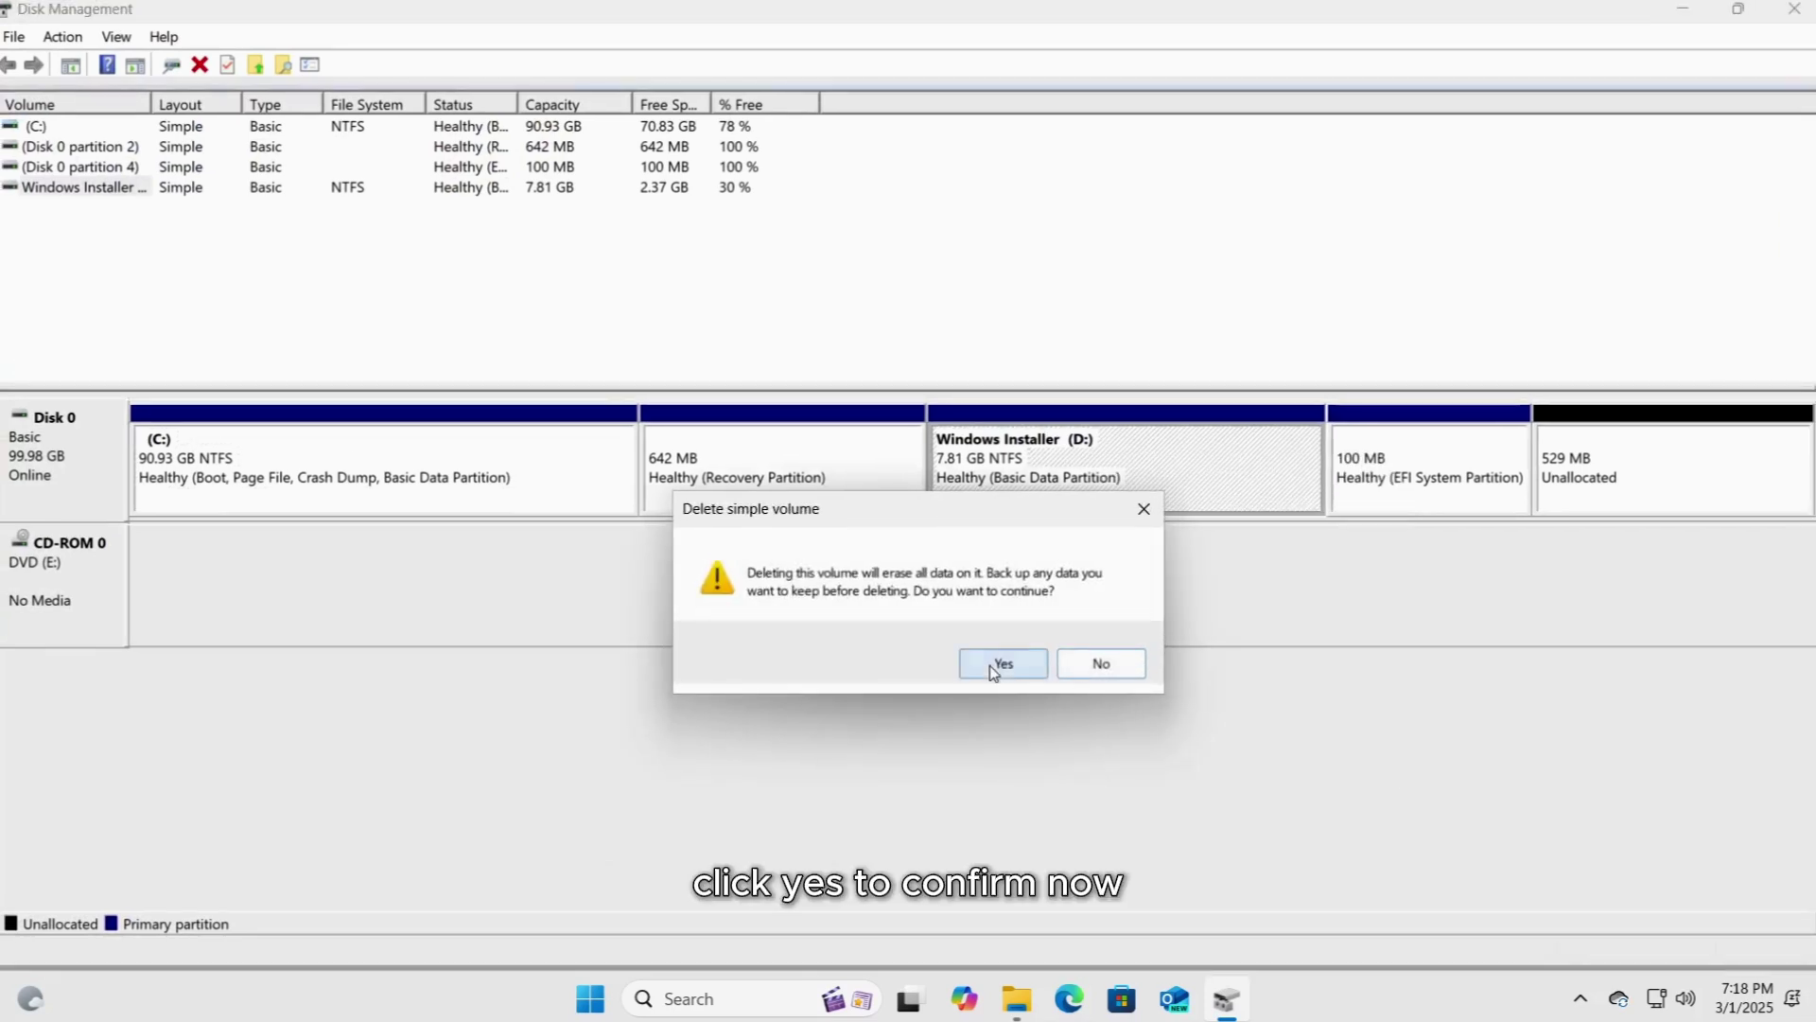
pyautogui.click(993, 661)
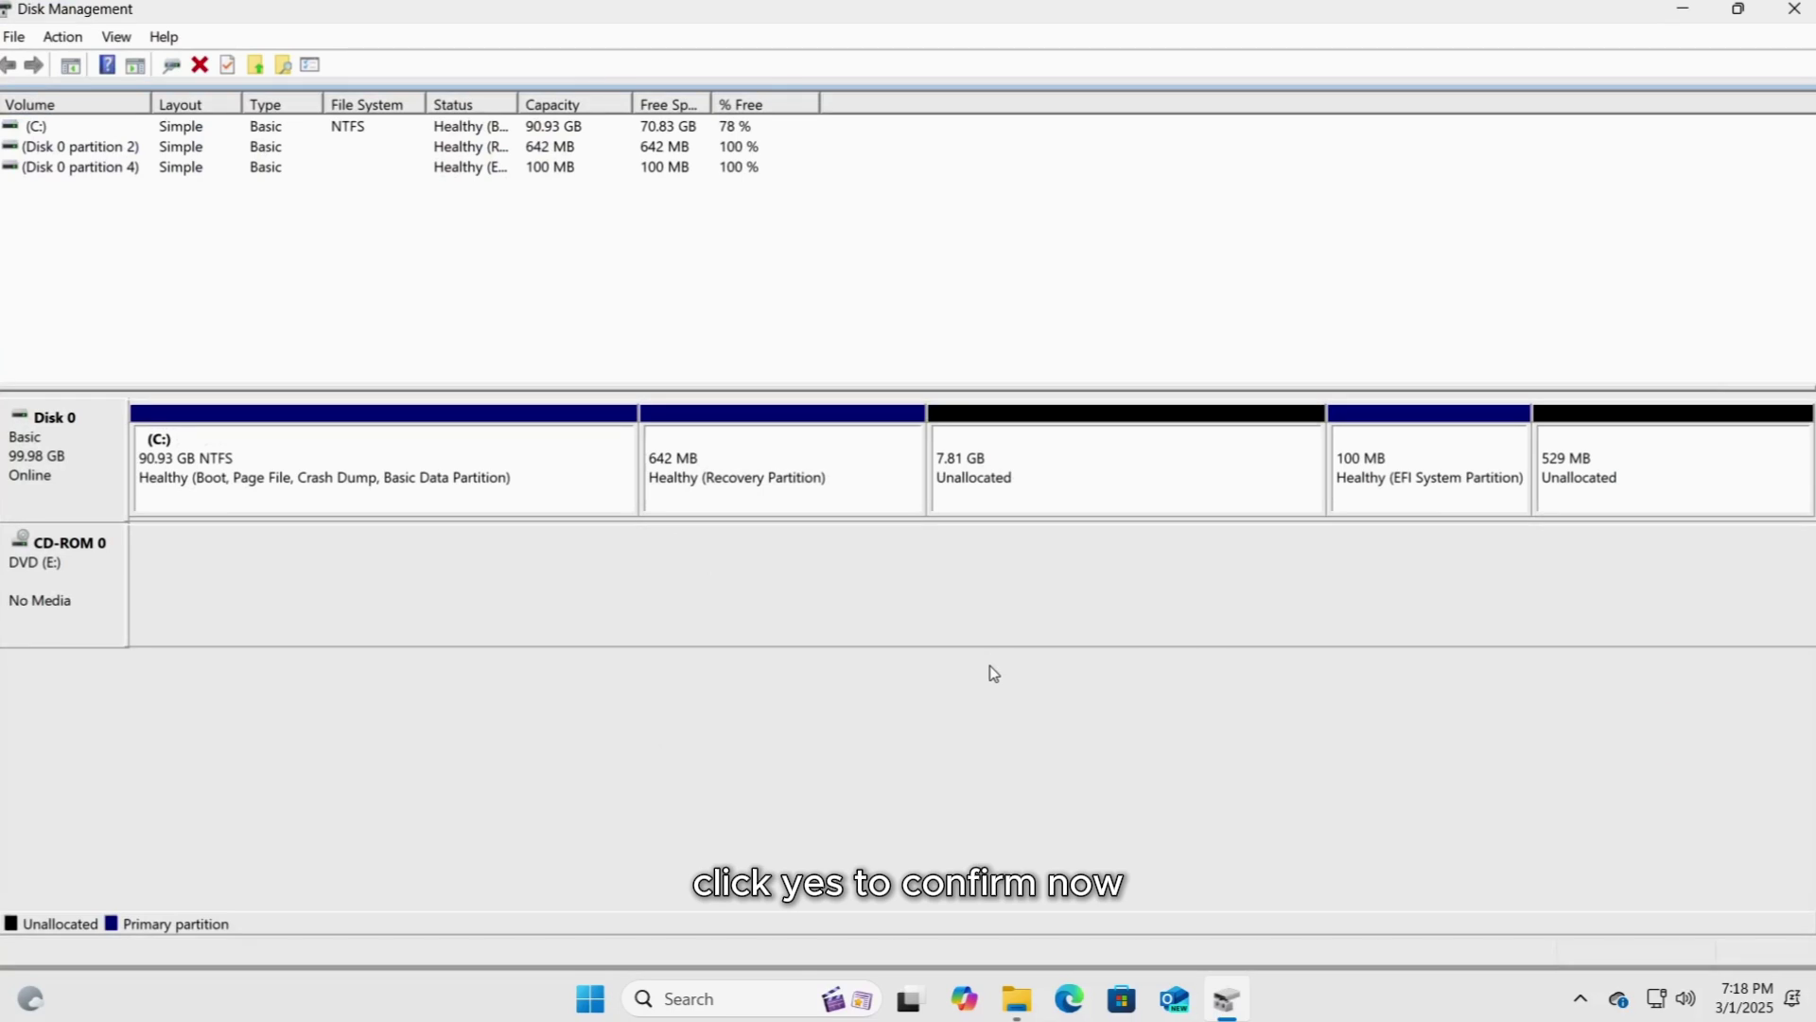
# - Create a new simple volume with drive letter D in the 7.81 GB unallocated space and close Disk Management
pyautogui.rightClick(1071, 487)
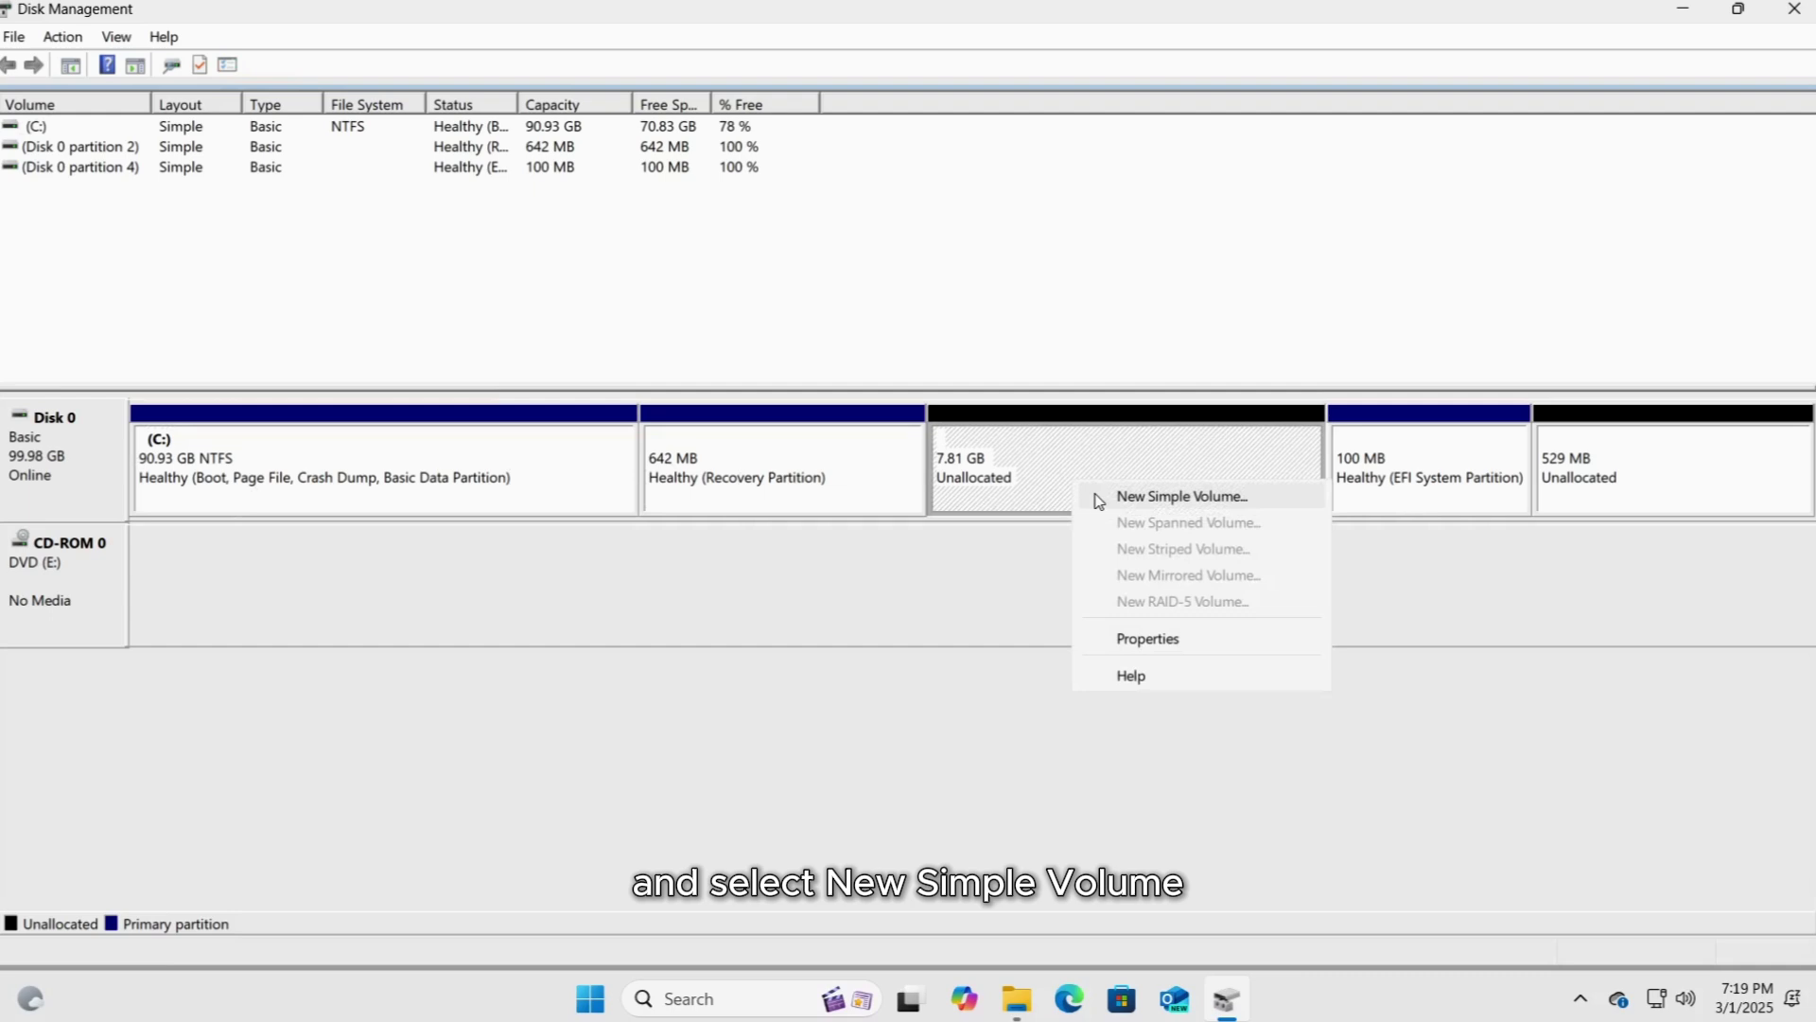
pyautogui.click(1098, 496)
pyautogui.click(459, 553)
pyautogui.click(459, 553)
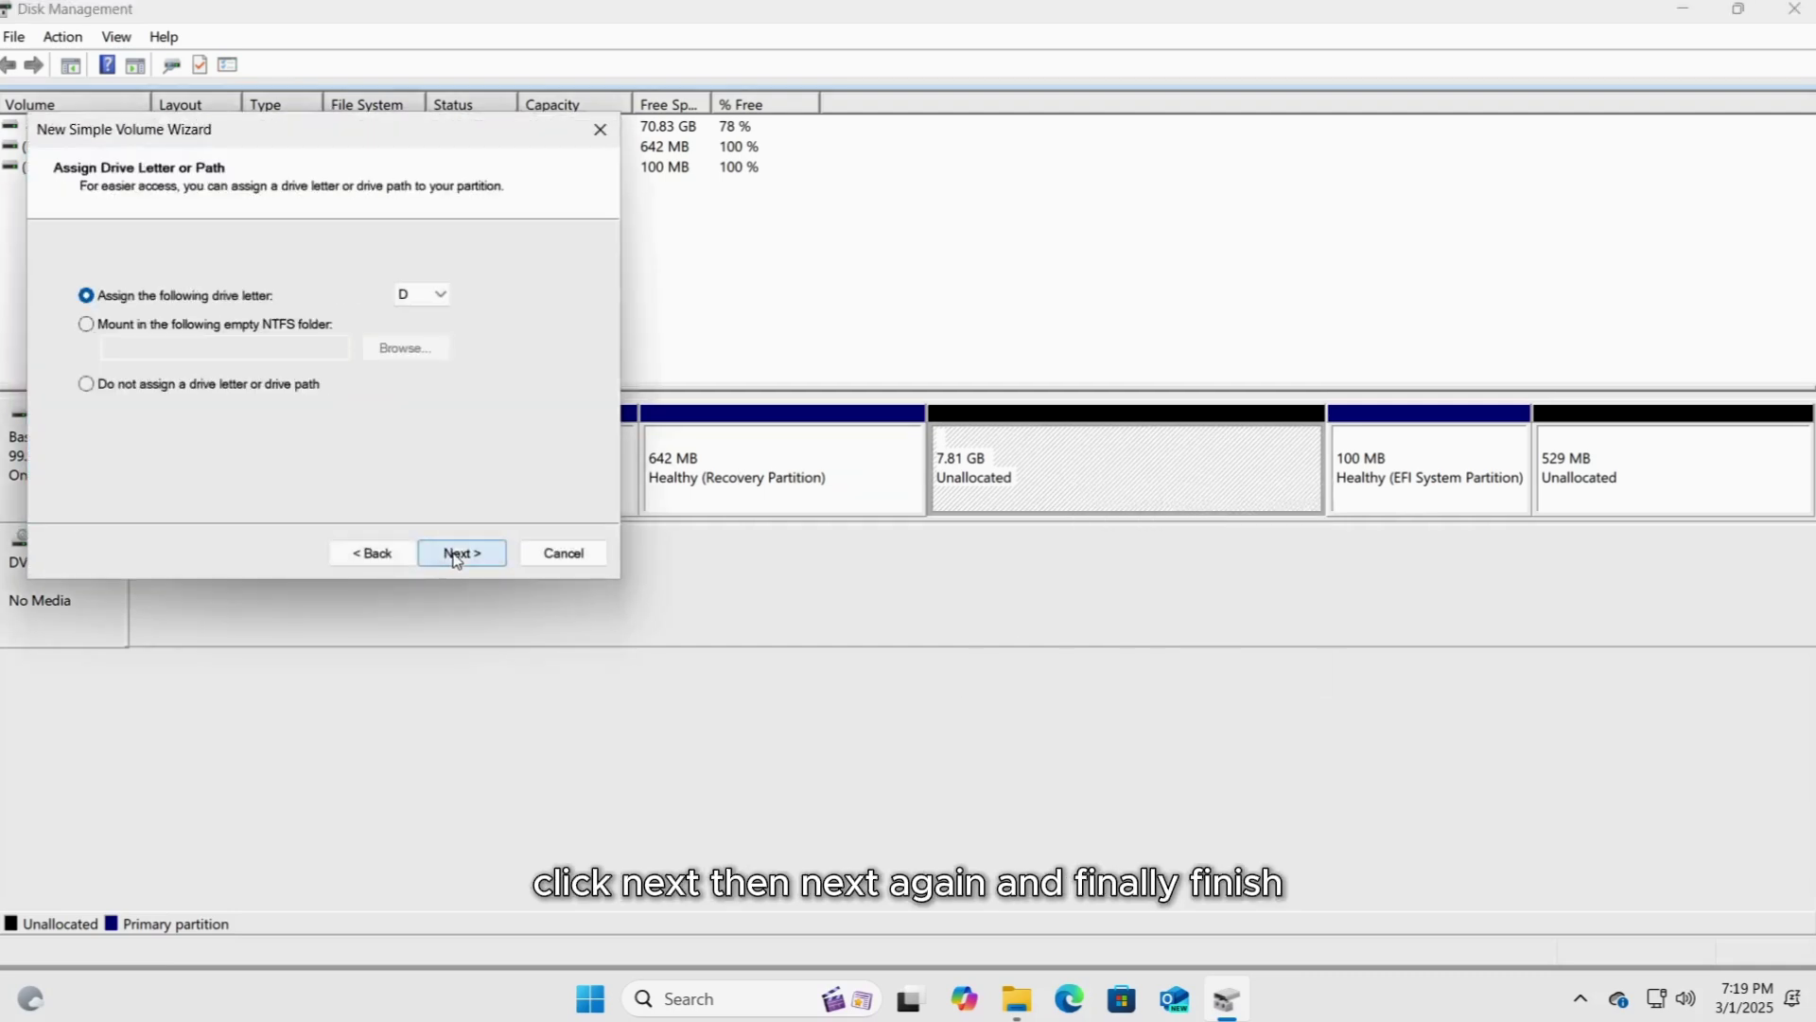
pyautogui.click(456, 553)
pyautogui.click(456, 554)
pyautogui.click(454, 552)
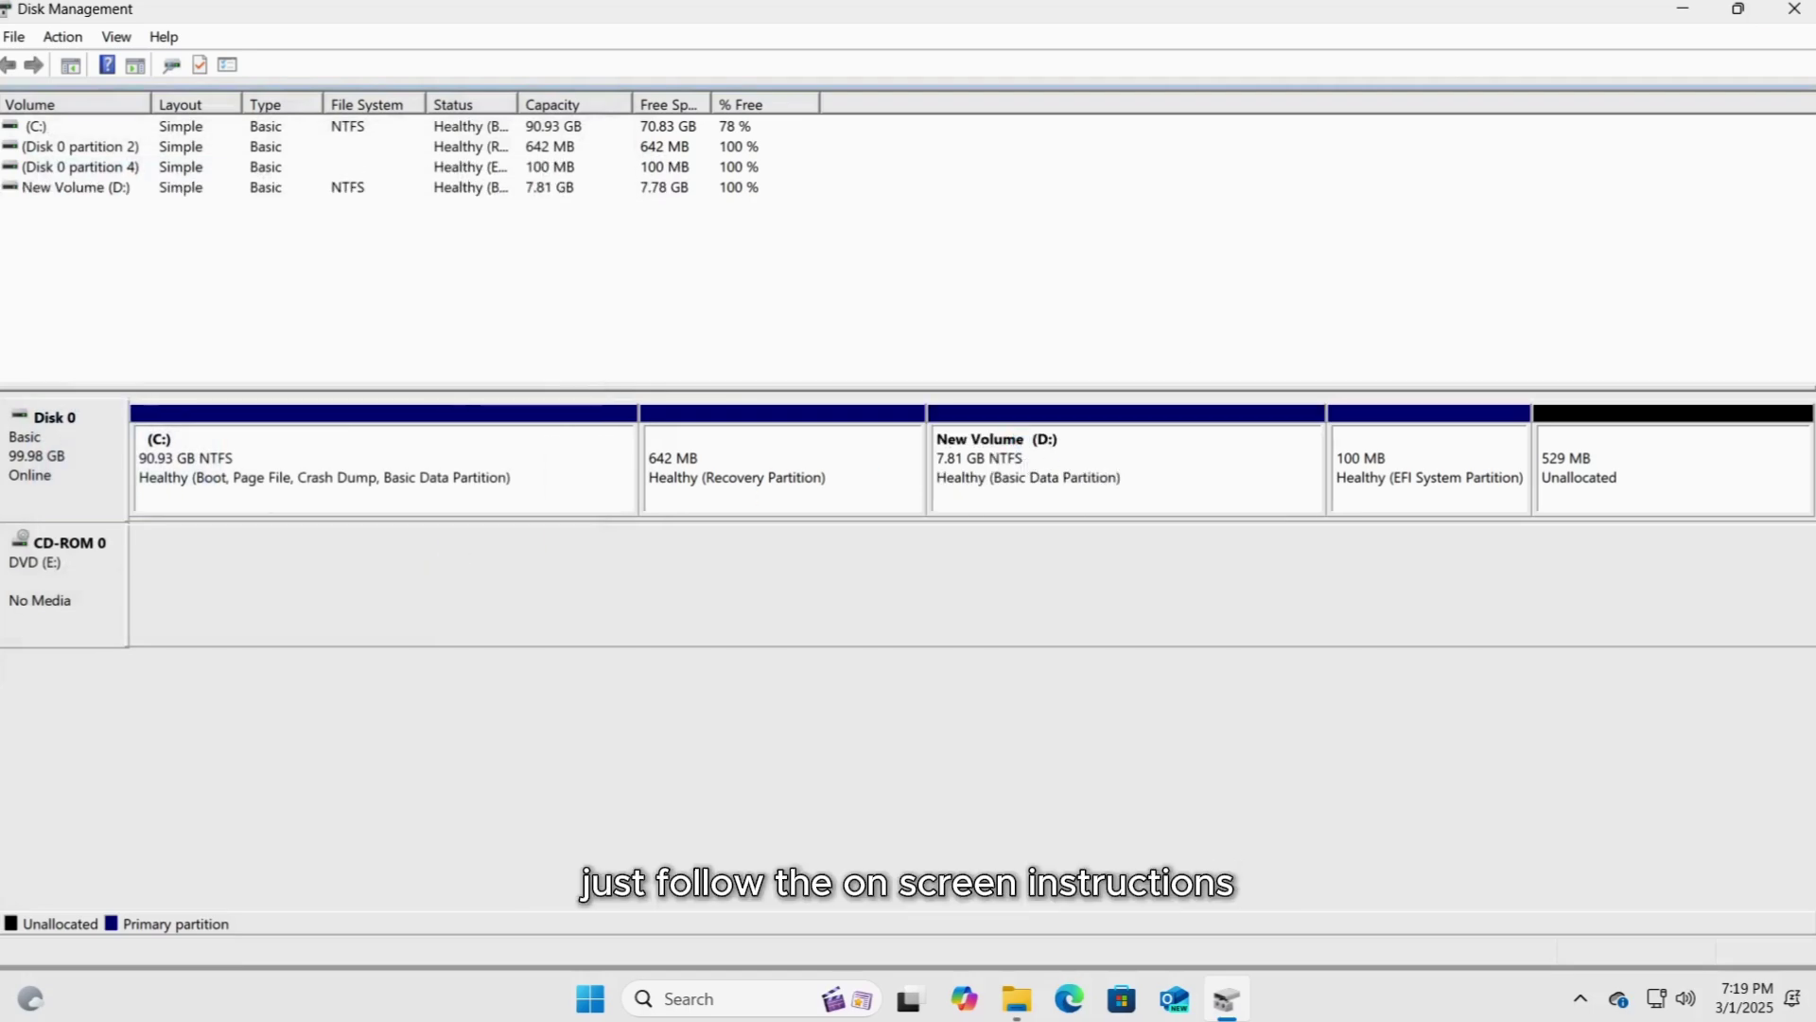
pyautogui.click(1795, 8)
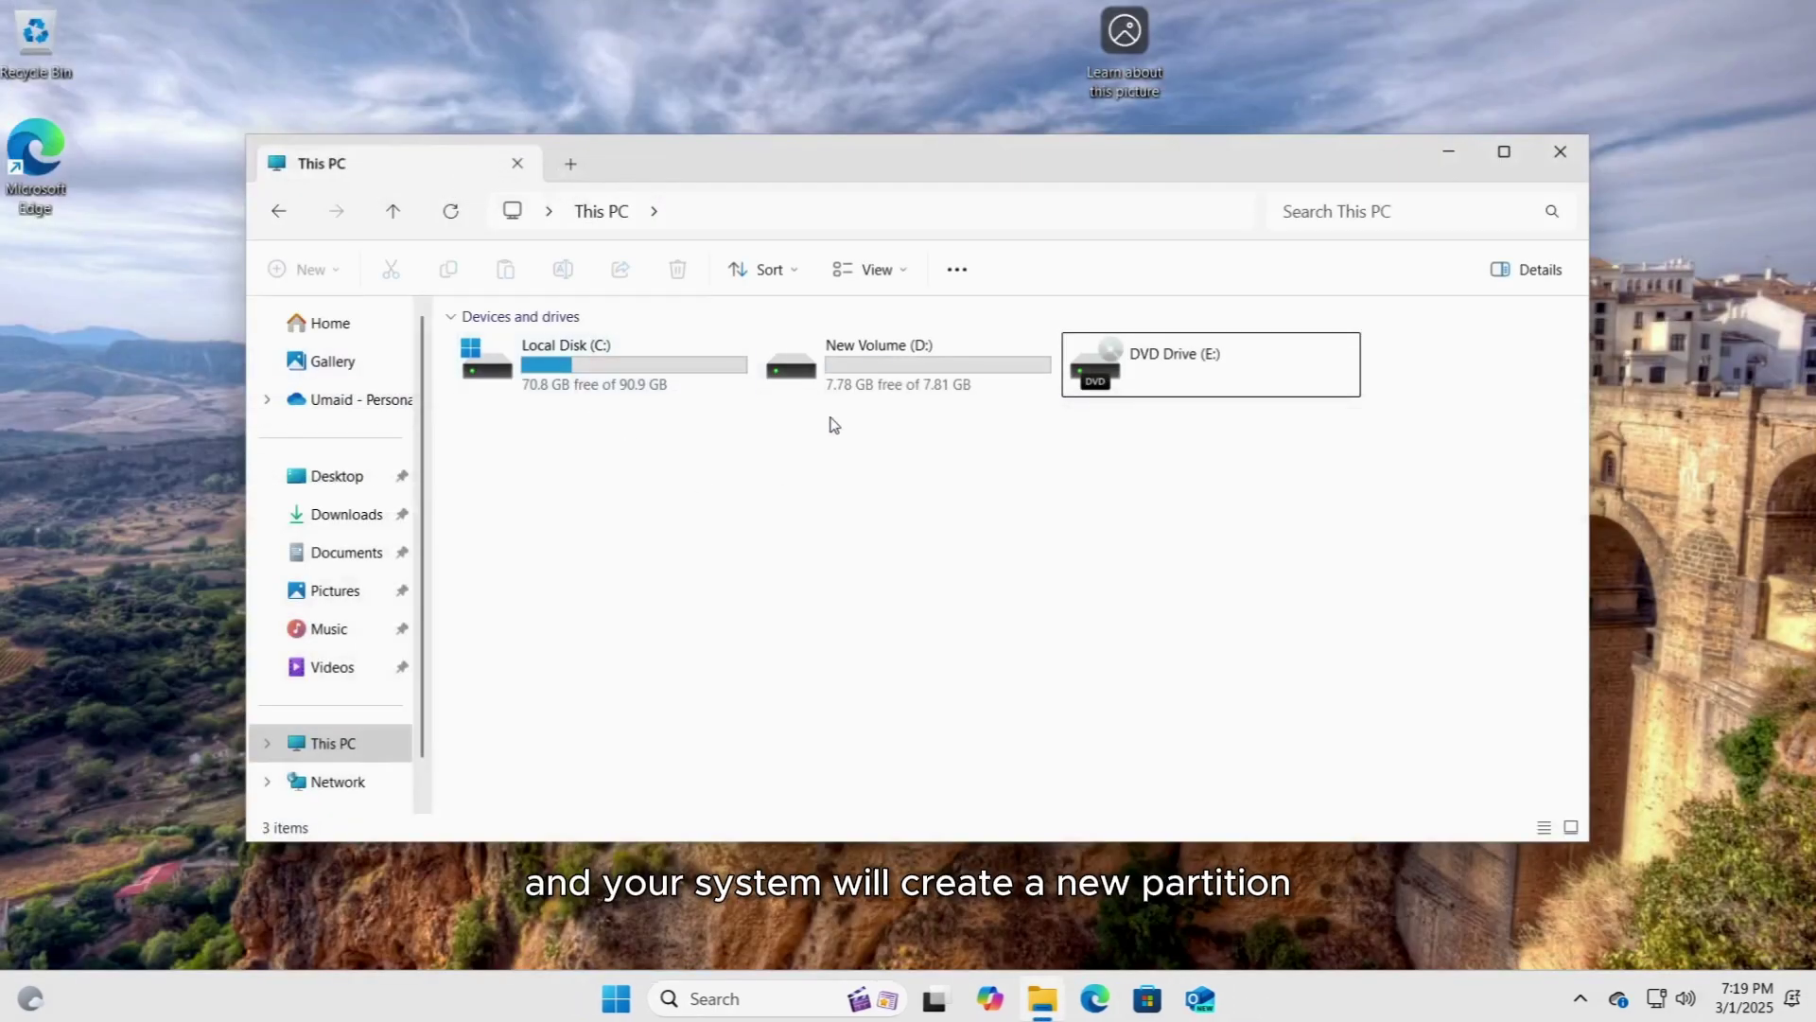
# - Check the Local Disk (C:) and New Volume (D:) drives under This PC
pyautogui.click(841, 388)
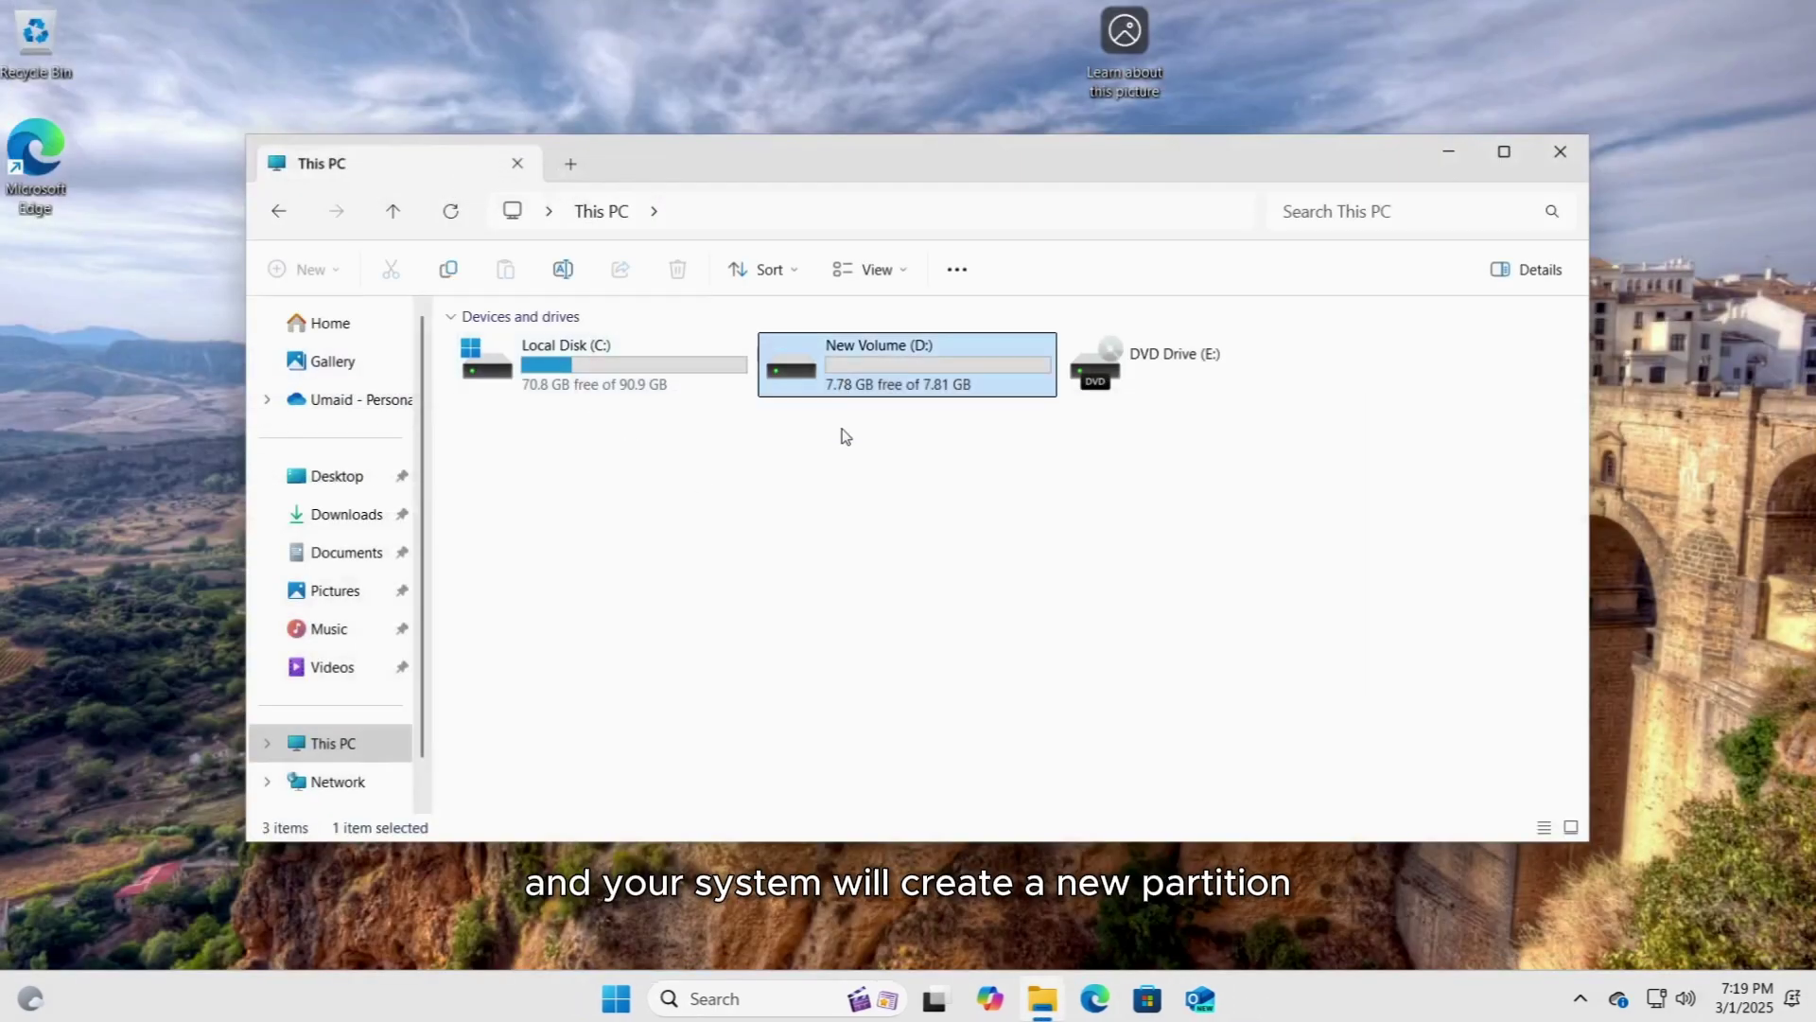
pyautogui.click(833, 475)
pyautogui.click(598, 404)
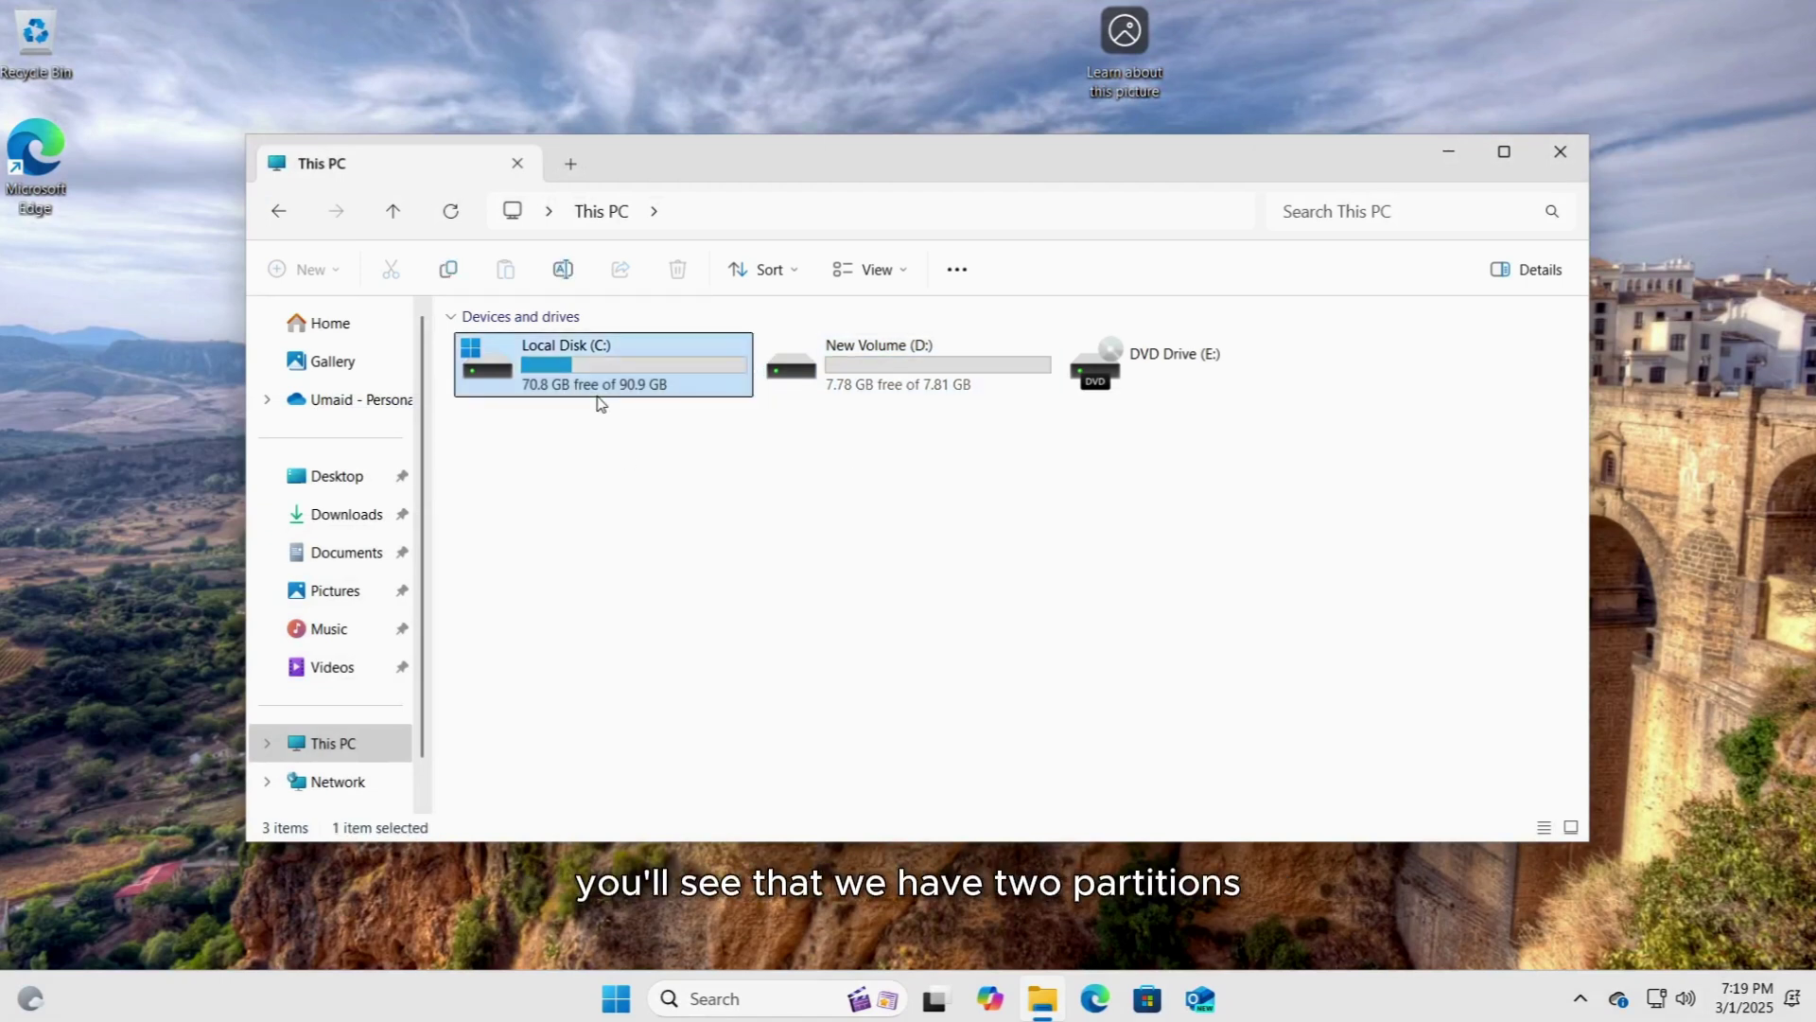
pyautogui.click(815, 380)
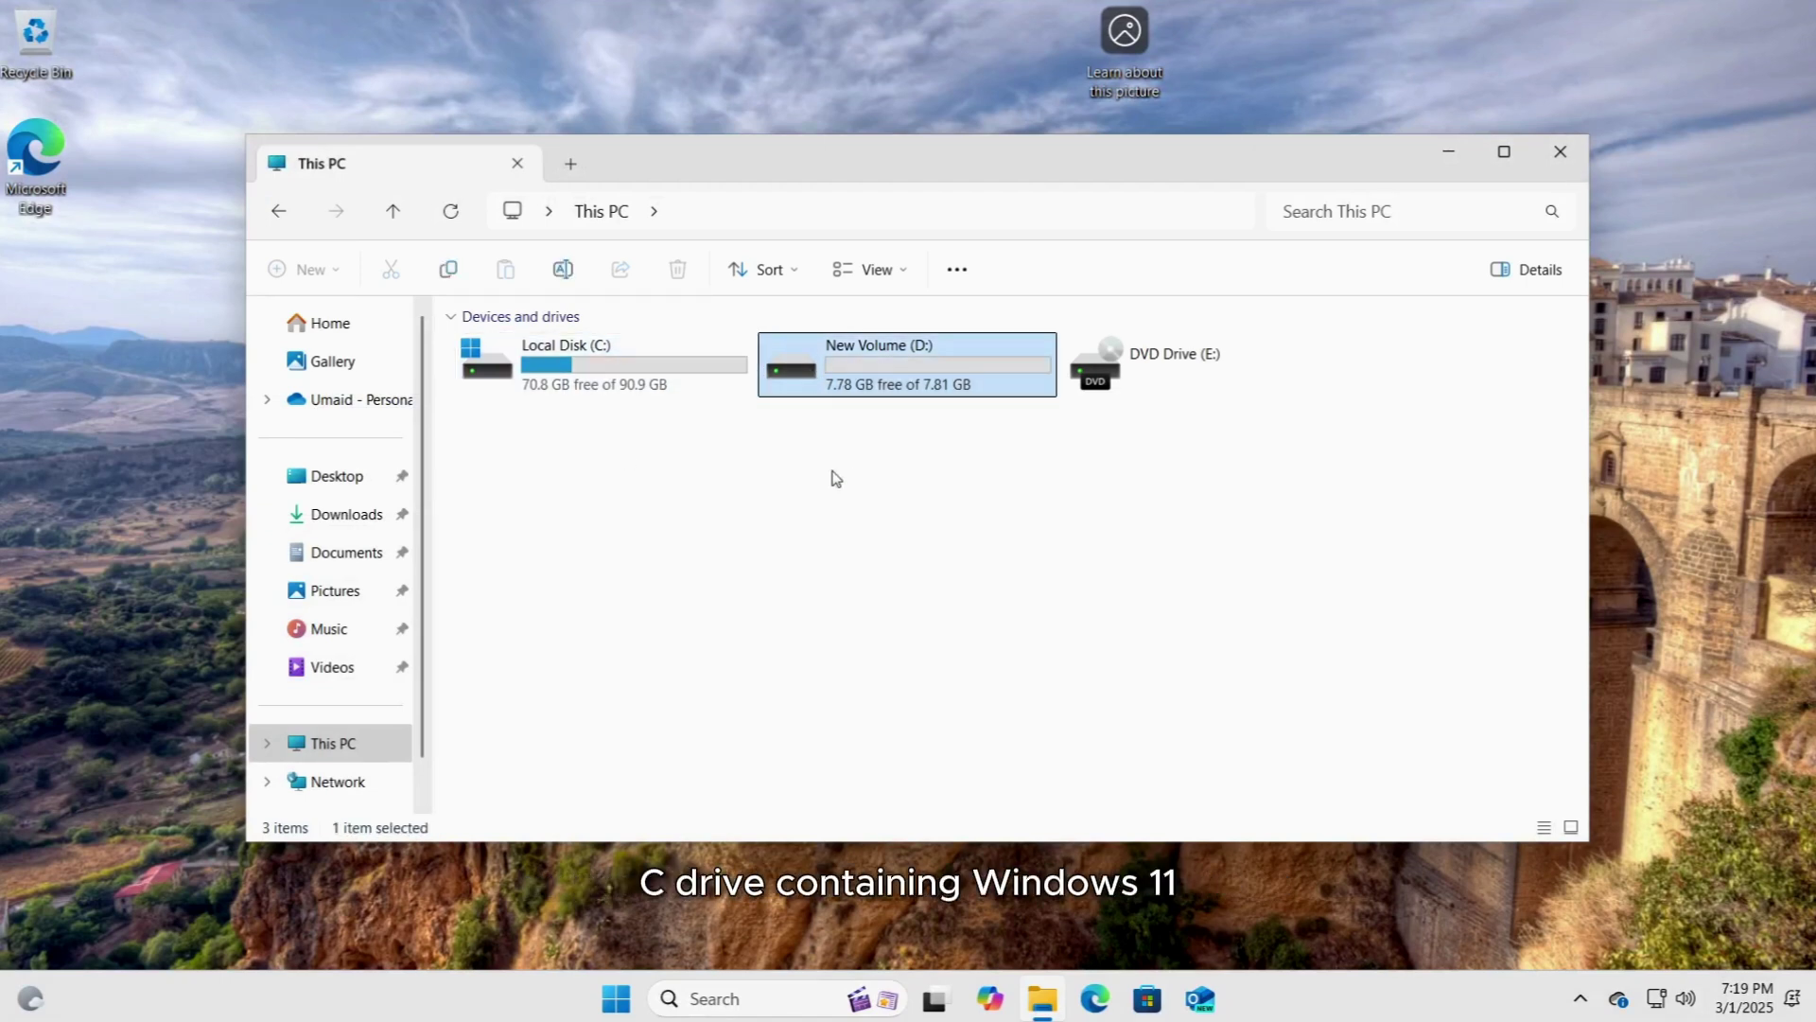
pyautogui.click(899, 596)
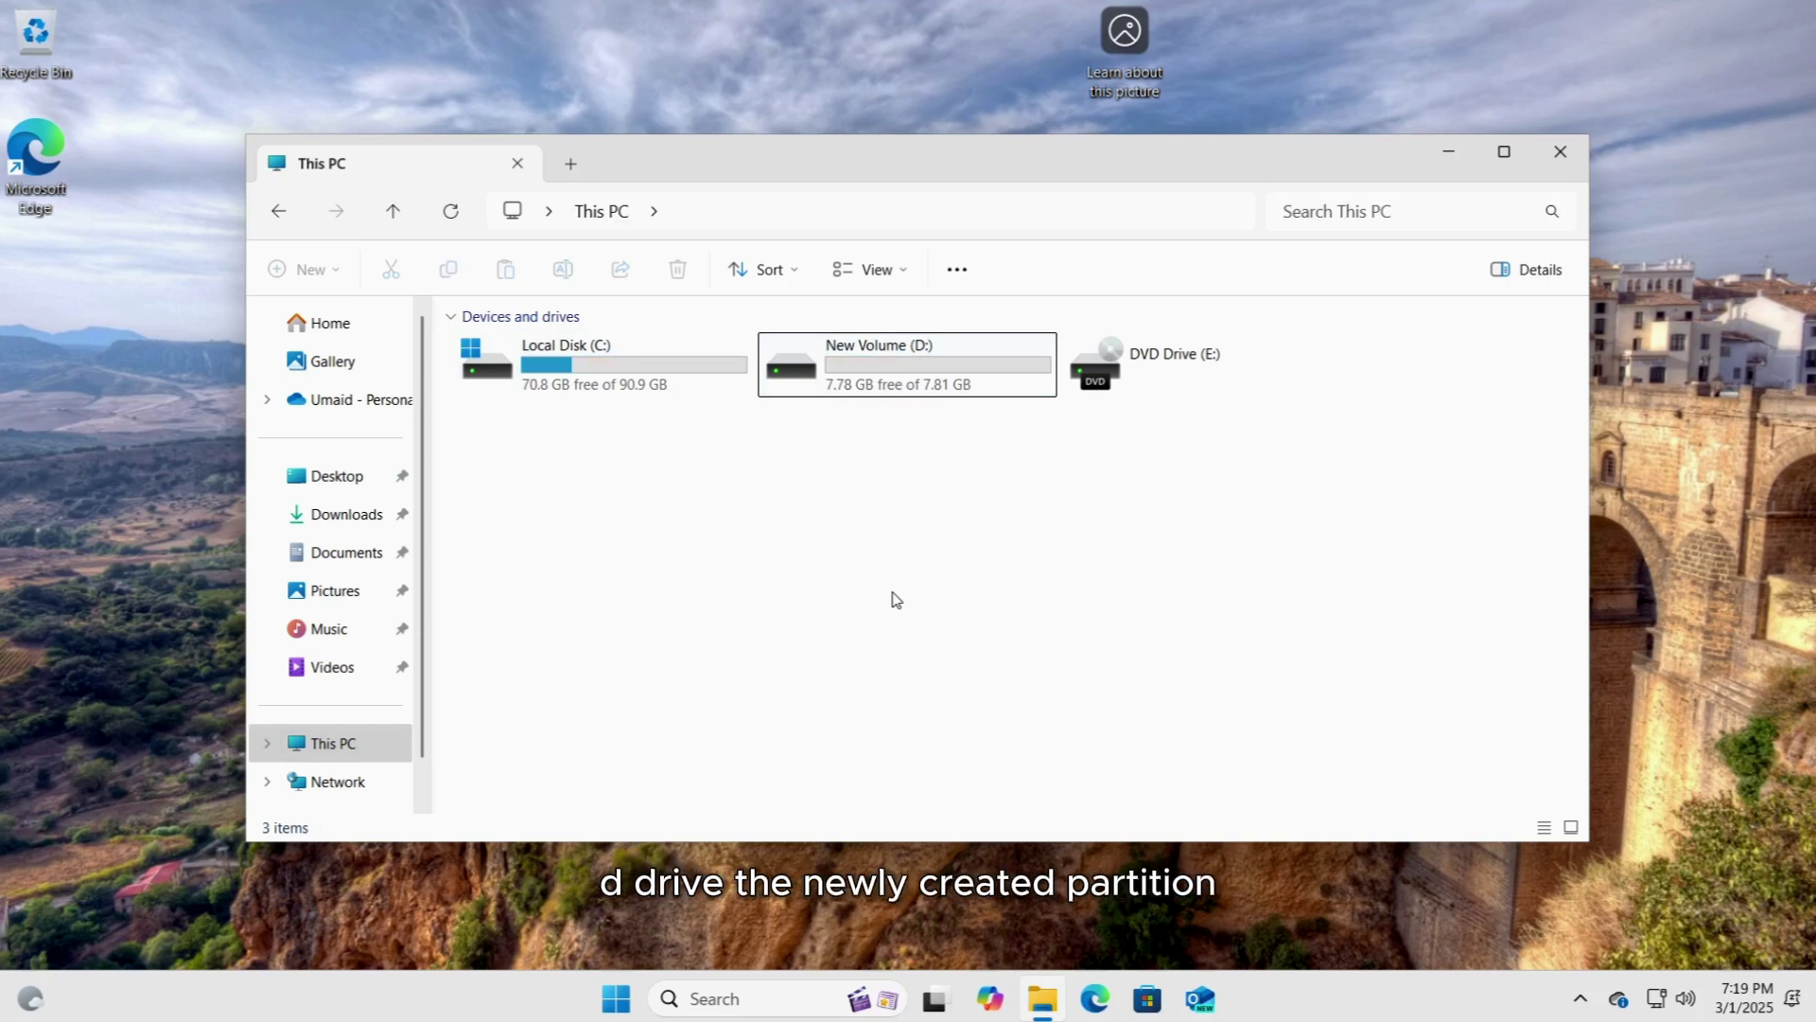